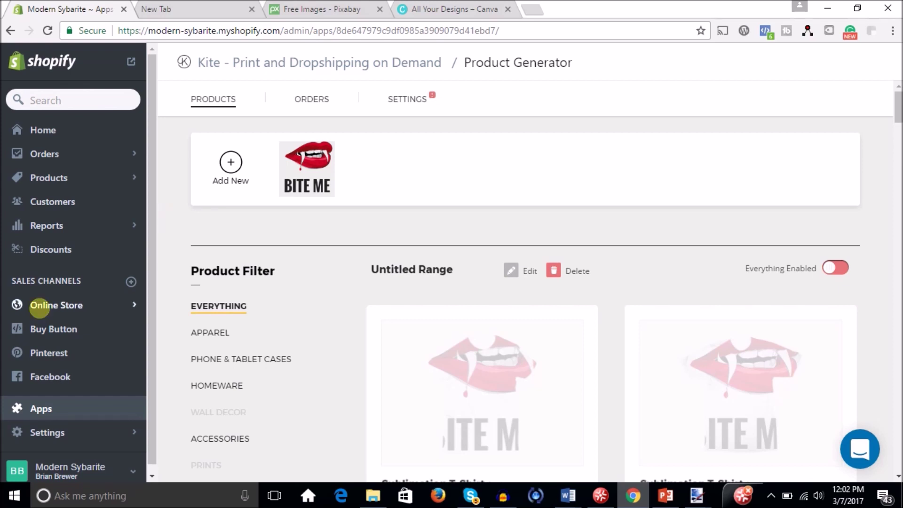
Open the store's installed apps and launch Kite - Print and Dropshipping on Demand.
{"action": "left_click", "coordinate": [47, 407]}
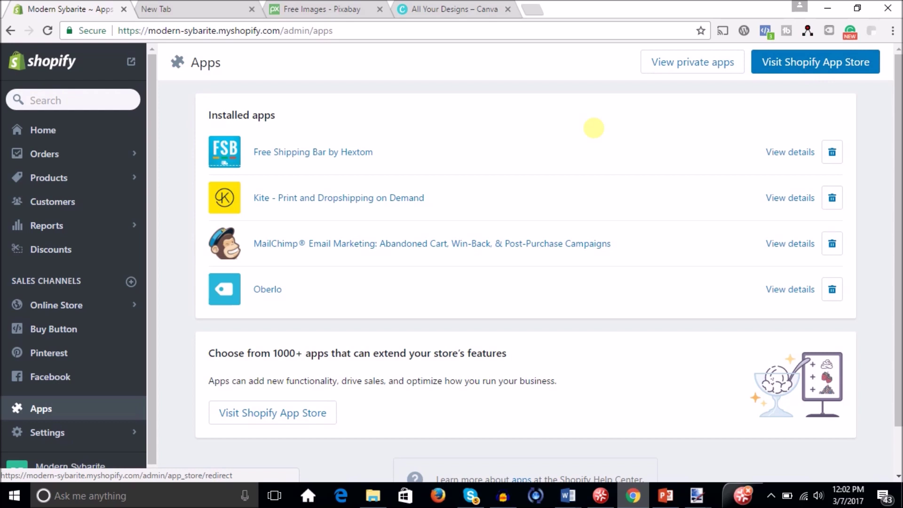
{"action": "left_click", "coordinate": [367, 203]}
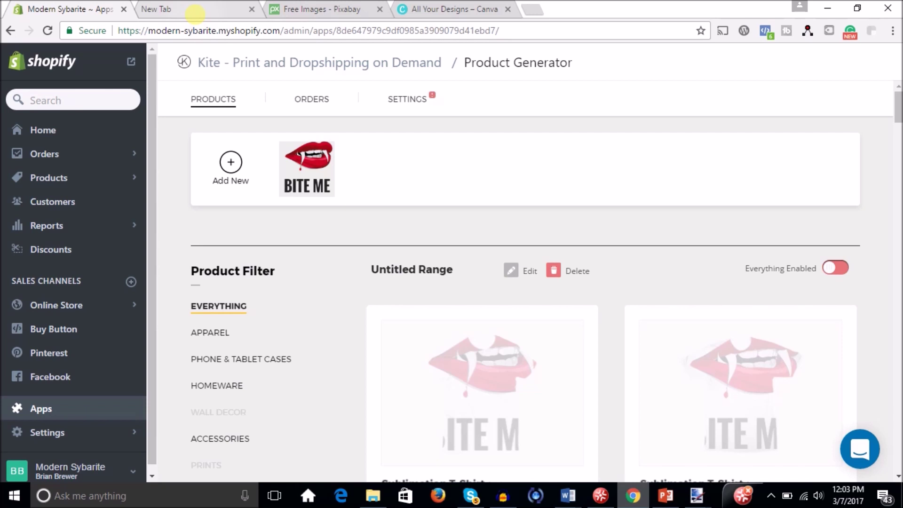
Search the web for "tshirts pinterest" in the empty browser tab and open Pinterest's T-shirts explore page.
{"action": "left_click", "coordinate": [197, 8]}
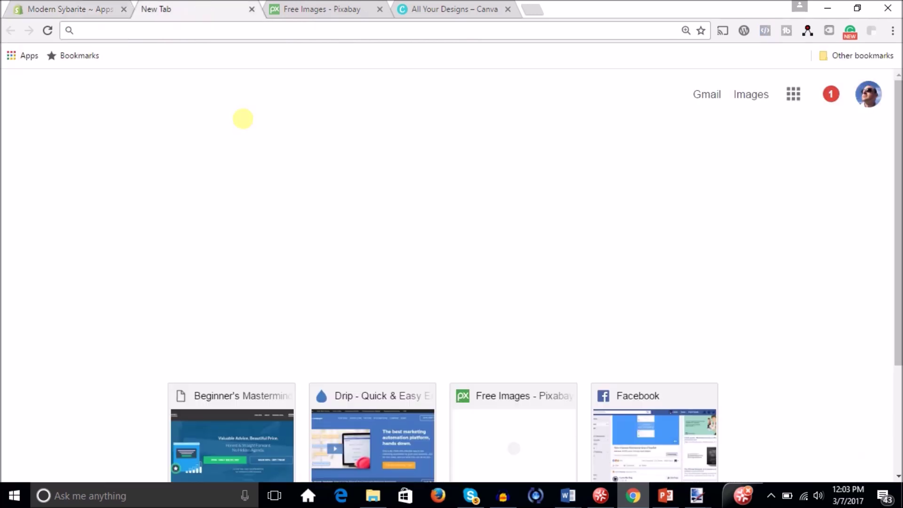
{"action": "left_click", "coordinate": [188, 30]}
{"action": "type", "text": "tshirts pinterest"}
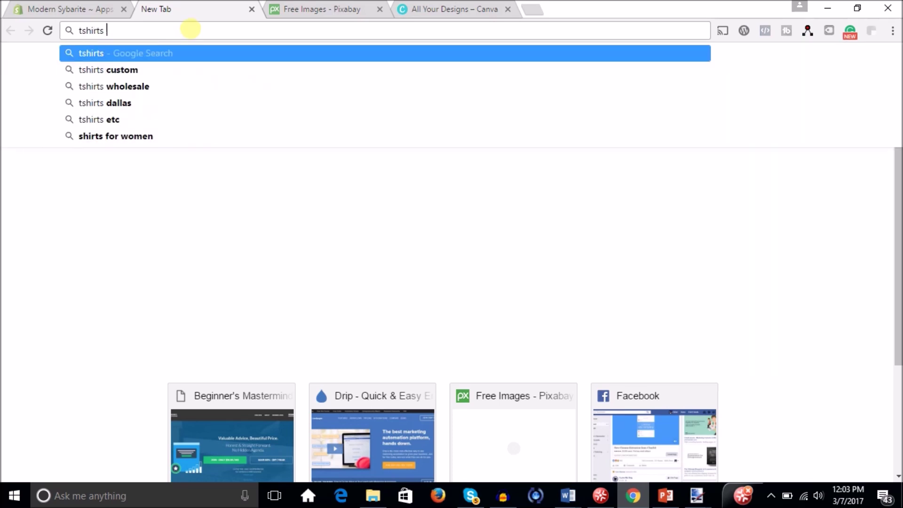
{"action": "key", "text": "Return"}
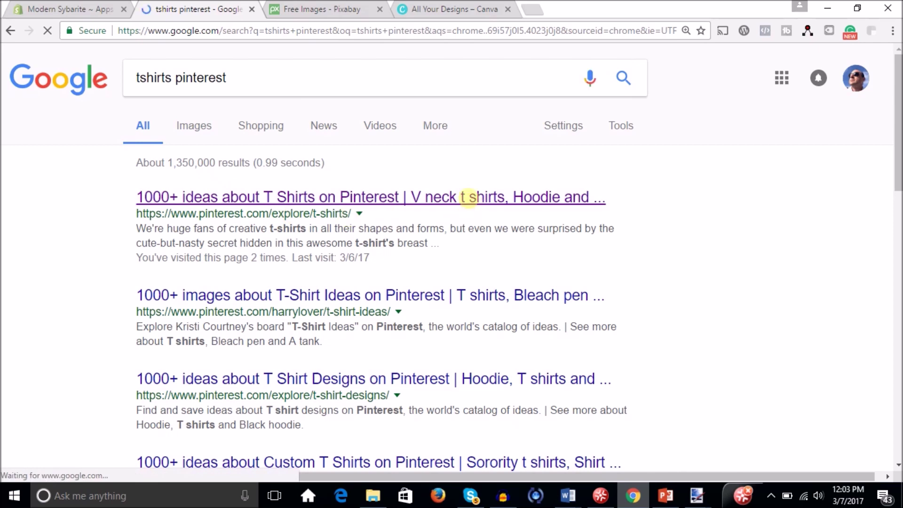
{"action": "left_click", "coordinate": [471, 201]}
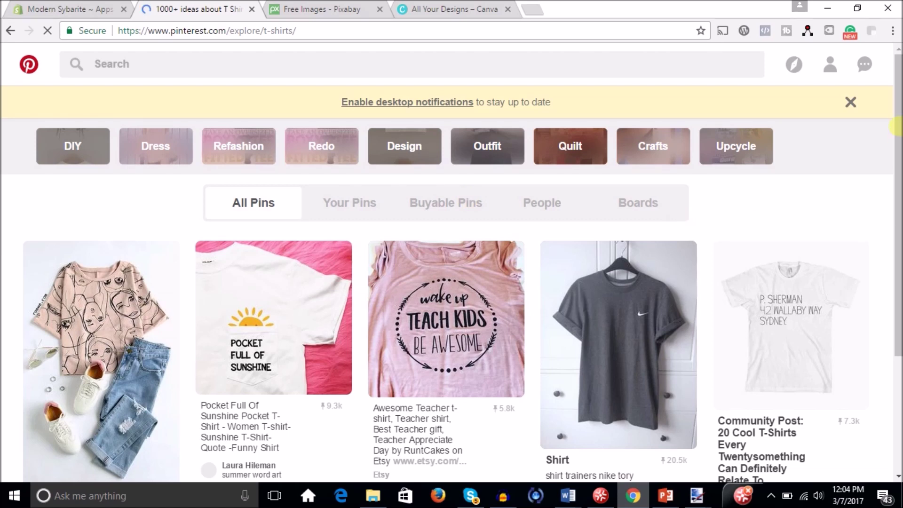
Browse the T-shirt pins on Pinterest for popular slogans and design ideas, and return to the start of the page.
{"action": "scroll", "coordinate": [899, 134], "scroll_direction": "down", "scroll_amount": 1}
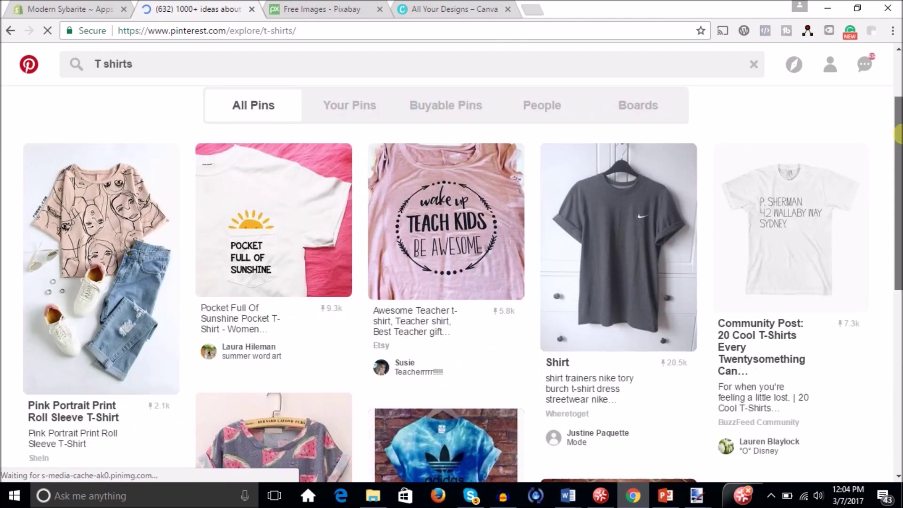
{"action": "scroll", "coordinate": [898, 150], "scroll_direction": "down", "scroll_amount": 1}
{"action": "left_click_drag", "start_coordinate": [898, 153], "coordinate": [898, 221]}
{"action": "left_click_drag", "start_coordinate": [898, 284], "coordinate": [898, 78]}
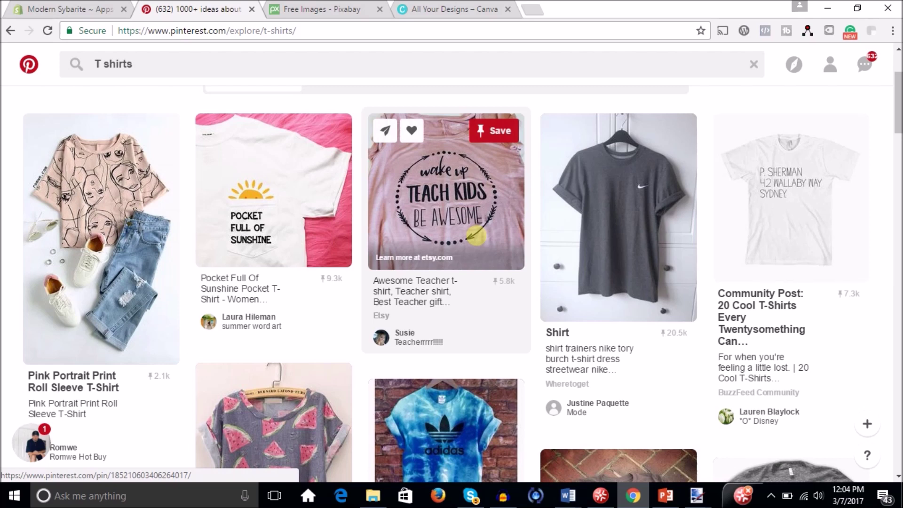
{"action": "scroll", "coordinate": [898, 167], "scroll_direction": "down", "scroll_amount": 3}
{"action": "scroll", "coordinate": [897, 167], "scroll_direction": "down", "scroll_amount": 10}
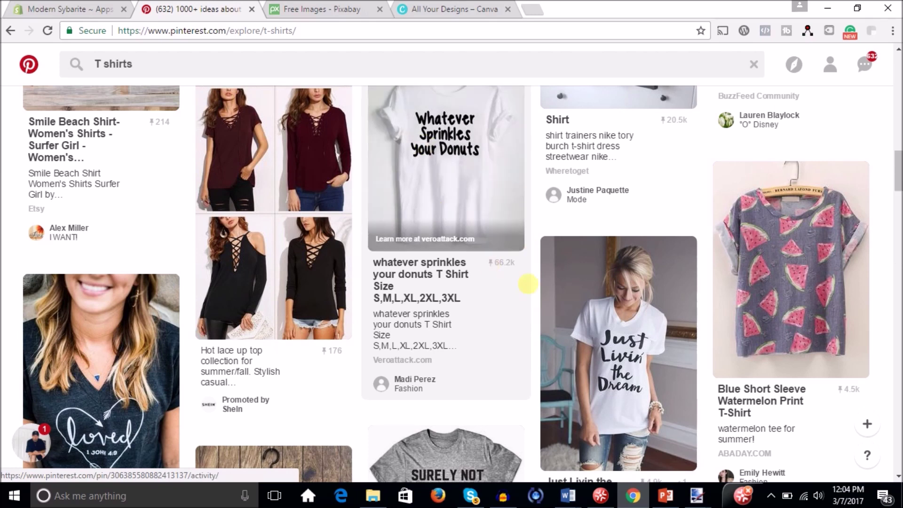
{"action": "scroll", "coordinate": [898, 203], "scroll_direction": "down", "scroll_amount": 1}
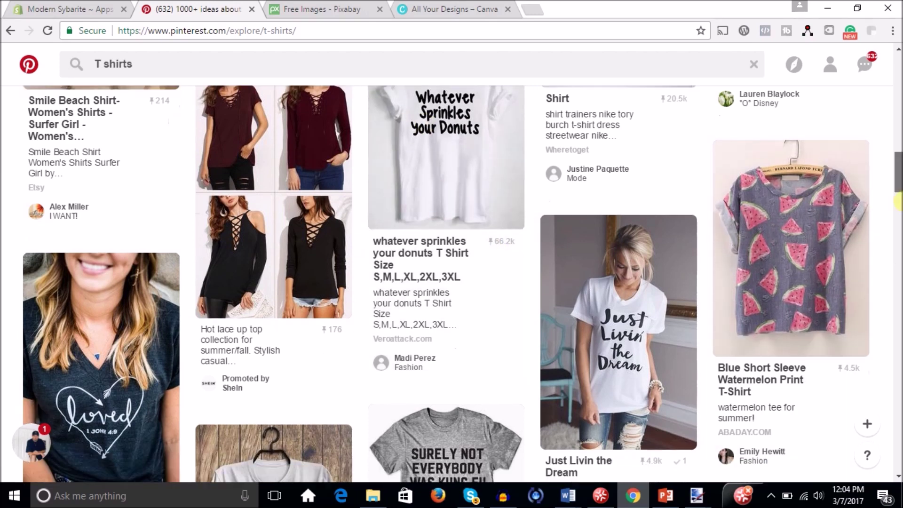
{"action": "mouse_move", "coordinate": [899, 208]}
{"action": "left_mouse_down"}
{"action": "mouse_move", "coordinate": [899, 176]}
{"action": "mouse_move", "coordinate": [895, 191]}
{"action": "left_mouse_up"}
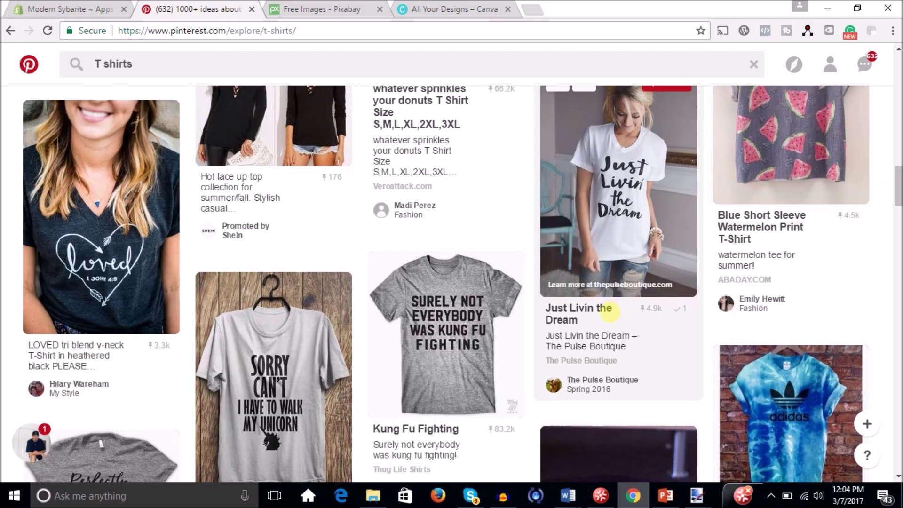
{"action": "left_click_drag", "start_coordinate": [896, 192], "coordinate": [896, 216]}
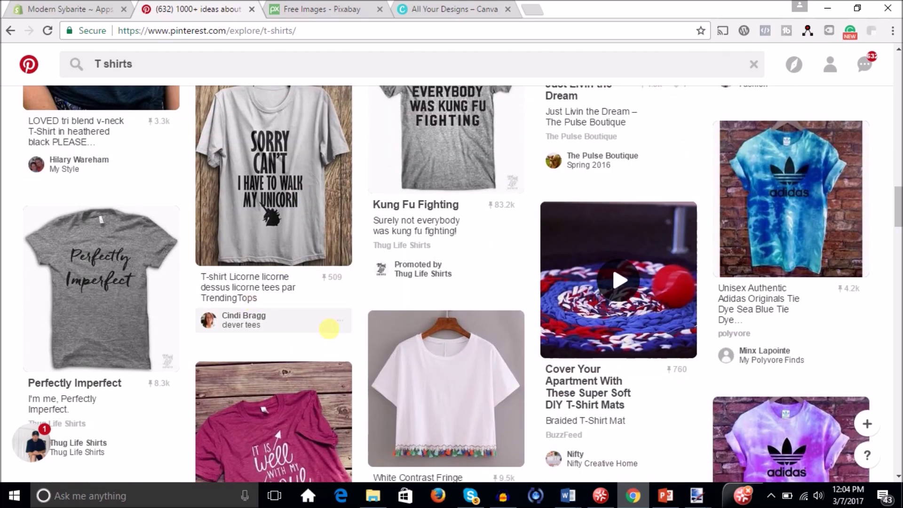
{"action": "left_click_drag", "start_coordinate": [896, 219], "coordinate": [896, 258]}
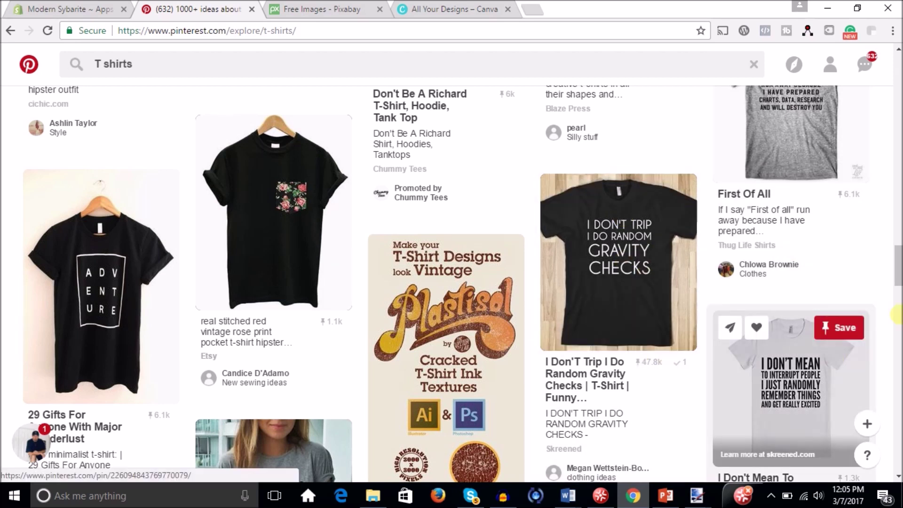
{"action": "left_click_drag", "start_coordinate": [897, 276], "coordinate": [899, 346]}
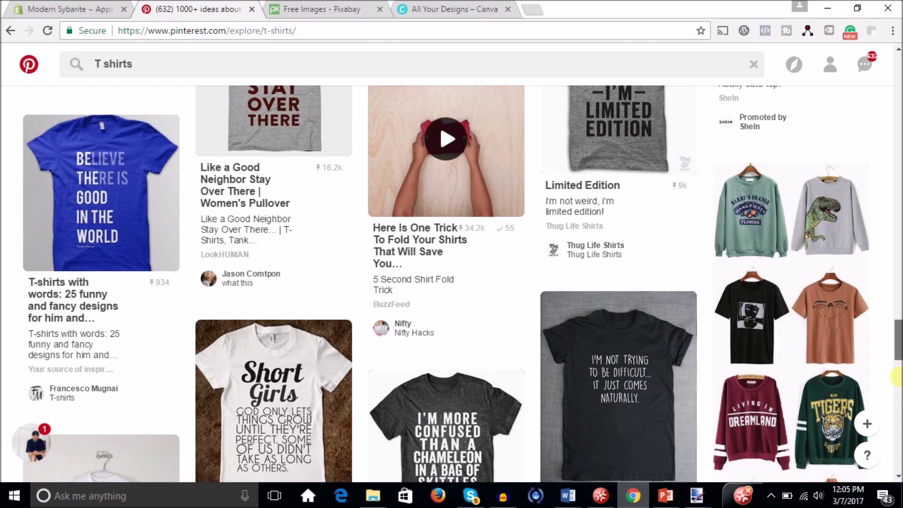
{"action": "scroll", "coordinate": [898, 325], "scroll_direction": "down", "scroll_amount": 10}
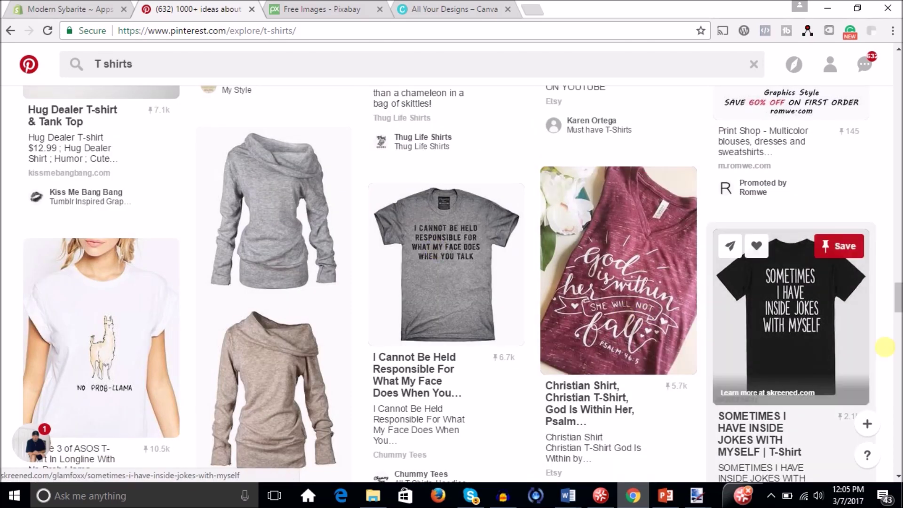
{"action": "scroll", "coordinate": [897, 320], "scroll_direction": "down", "scroll_amount": 3}
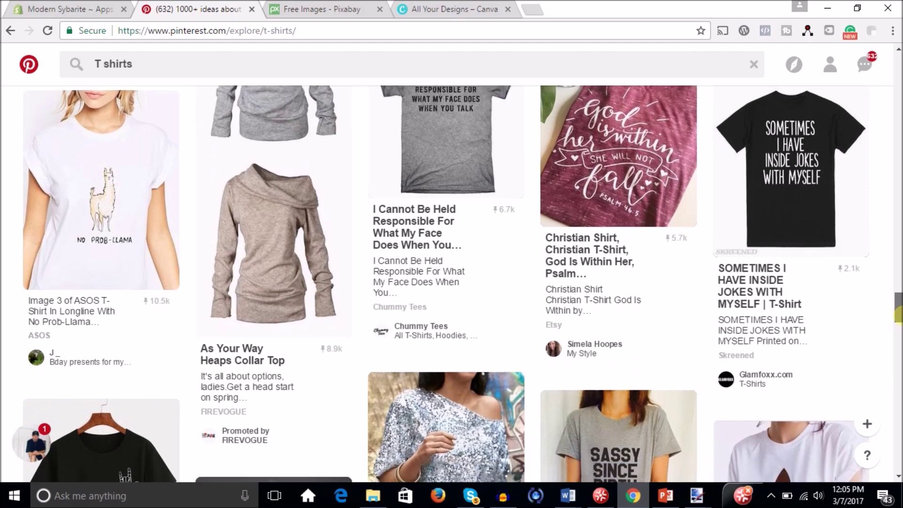
{"action": "scroll", "coordinate": [897, 316], "scroll_direction": "down", "scroll_amount": 4}
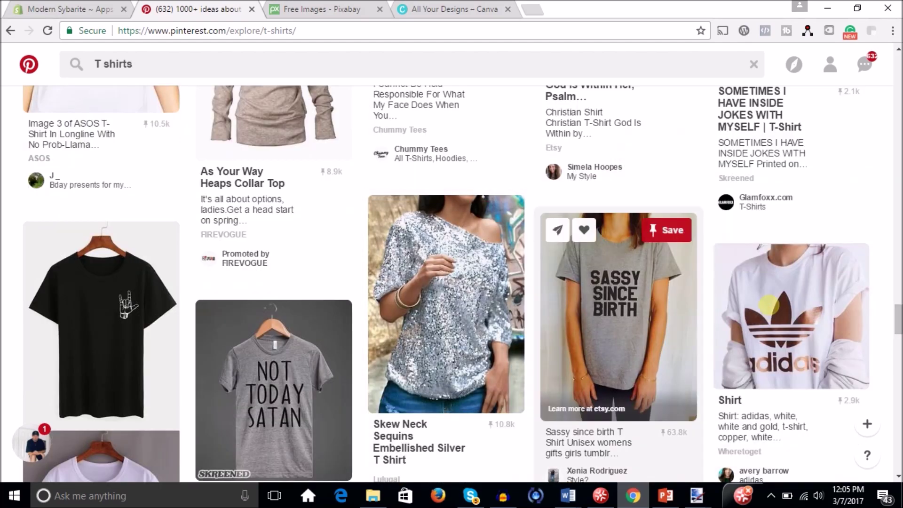
{"action": "scroll", "coordinate": [898, 313], "scroll_direction": "up", "scroll_amount": 3}
{"action": "left_click_drag", "start_coordinate": [898, 311], "coordinate": [899, 387]}
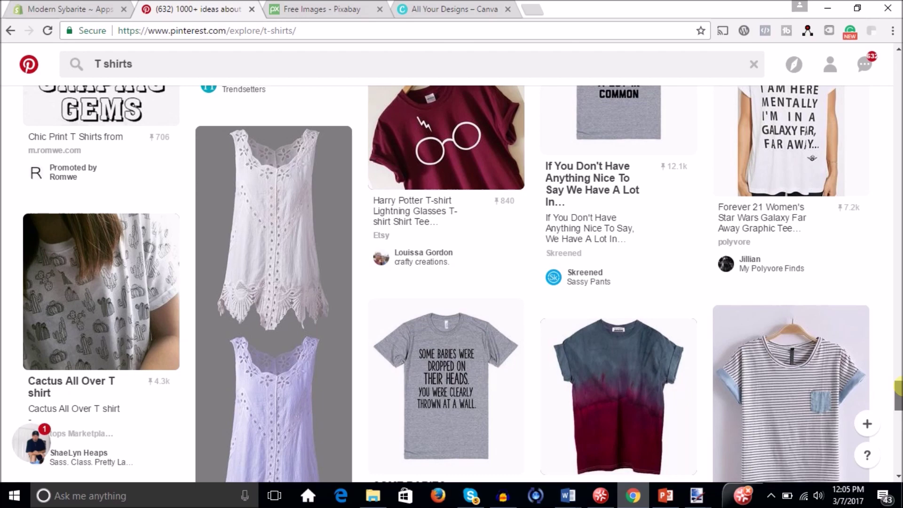
{"action": "left_click_drag", "start_coordinate": [899, 386], "coordinate": [898, 250]}
{"action": "left_click_drag", "start_coordinate": [899, 178], "coordinate": [899, 57]}
{"action": "mouse_move", "coordinate": [412, 351]}
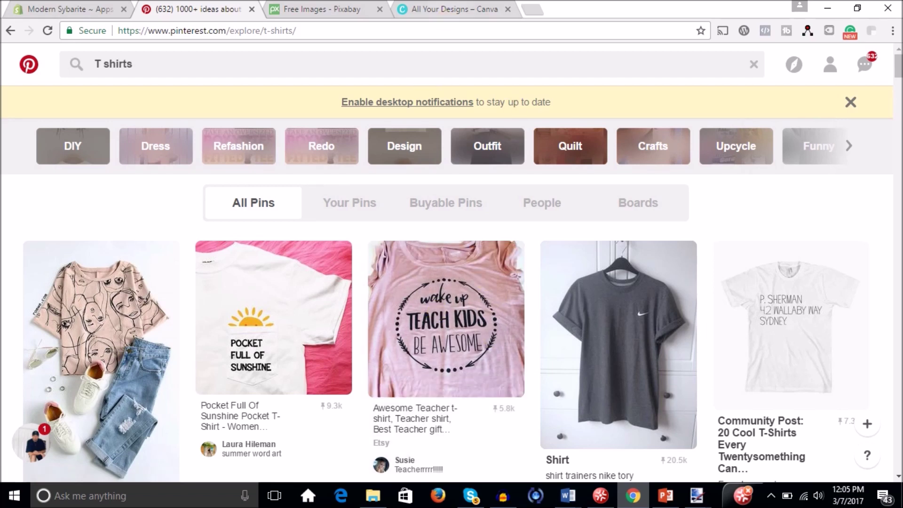
{"action": "mouse_move", "coordinate": [433, 276]}
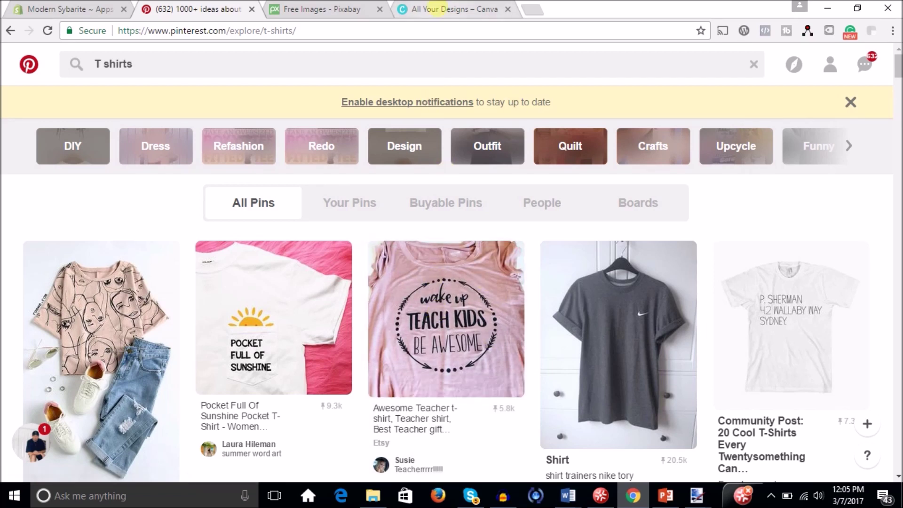
Switch to Canva and create a blank design with custom dimensions of 2100 x 2400 px.
{"action": "left_click", "coordinate": [431, 10]}
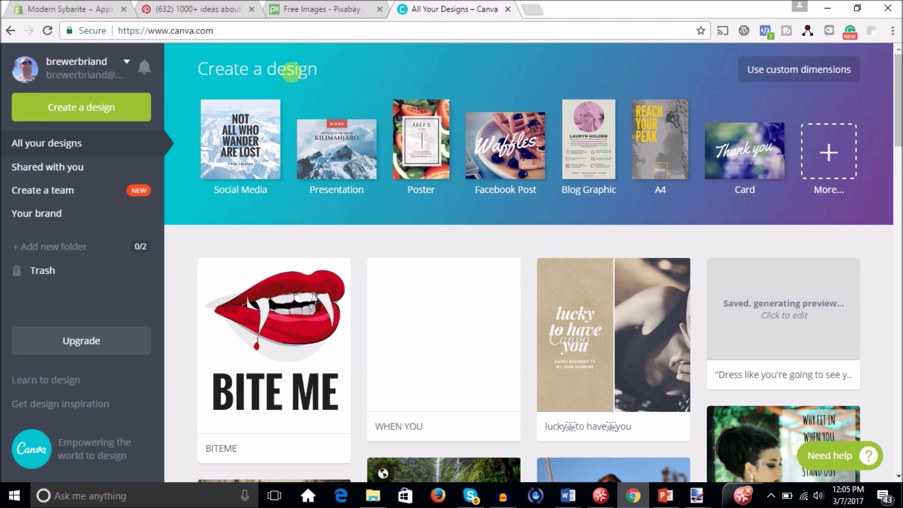
{"action": "left_click", "coordinate": [517, 94]}
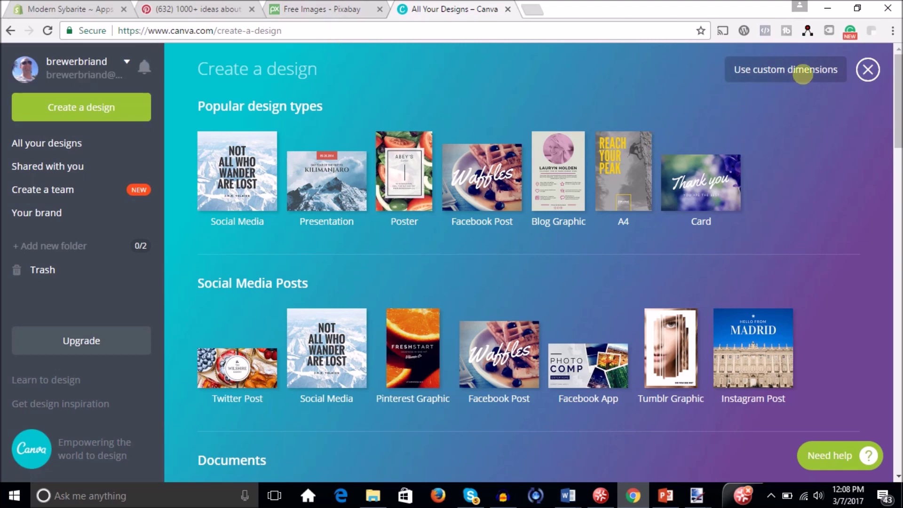
{"action": "left_click", "coordinate": [802, 74]}
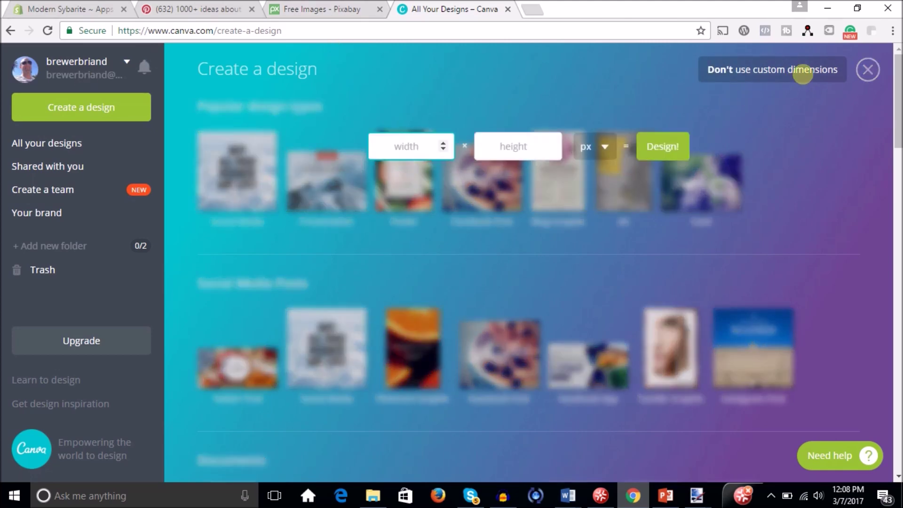
{"action": "left_click", "coordinate": [399, 157]}
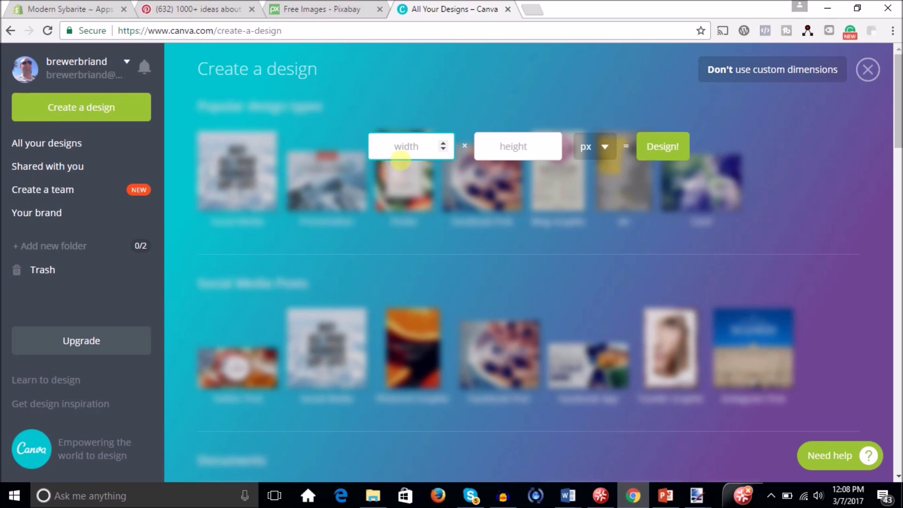
{"action": "type", "text": "2"}
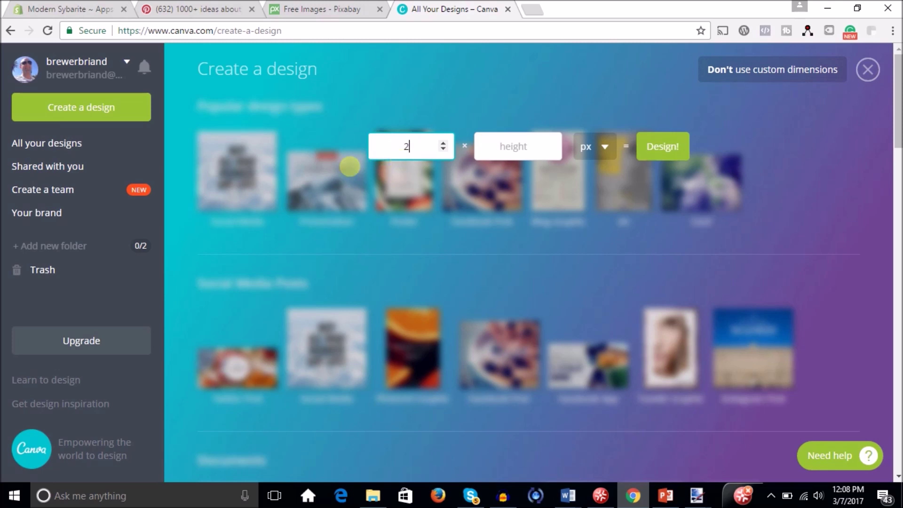
{"action": "type", "text": "100"}
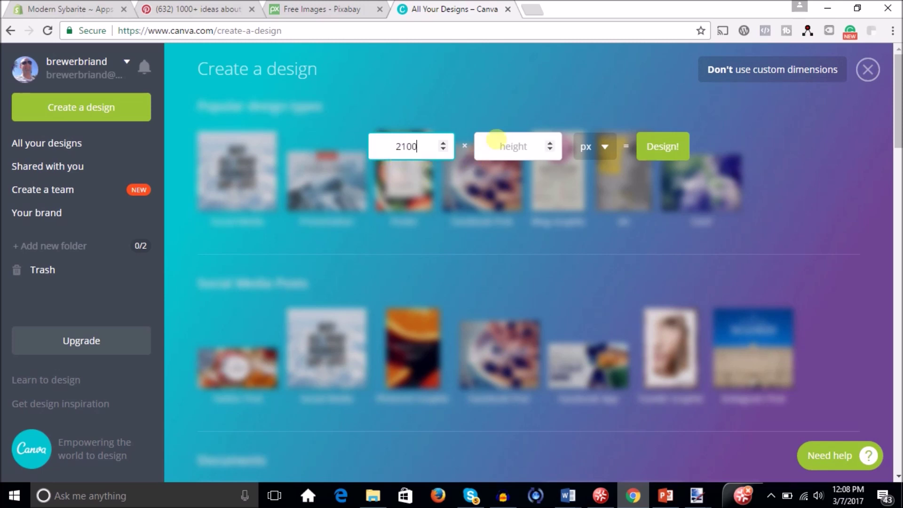
{"action": "left_click", "coordinate": [493, 152]}
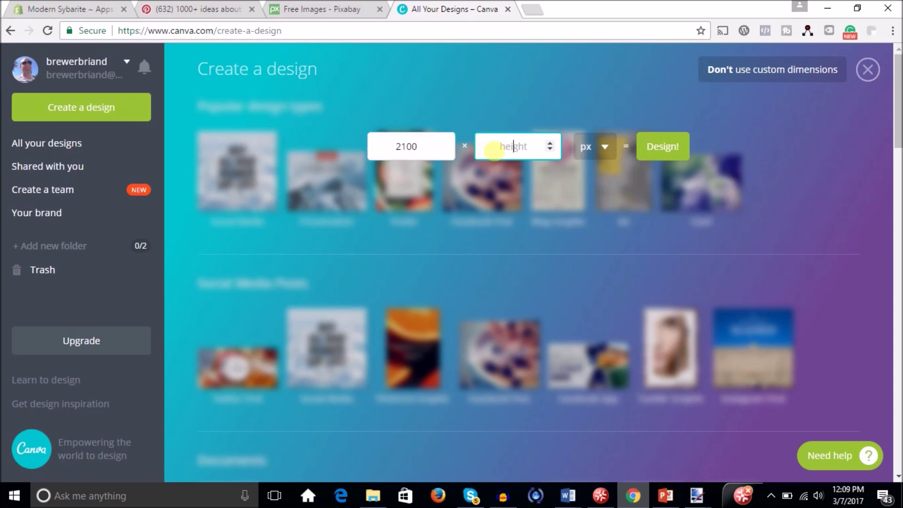
{"action": "type", "text": "2400"}
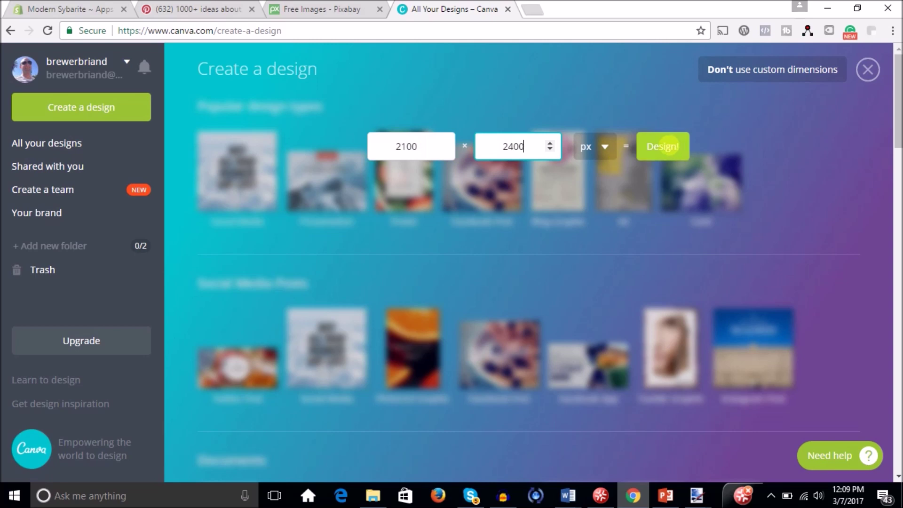
{"action": "left_click", "coordinate": [667, 147]}
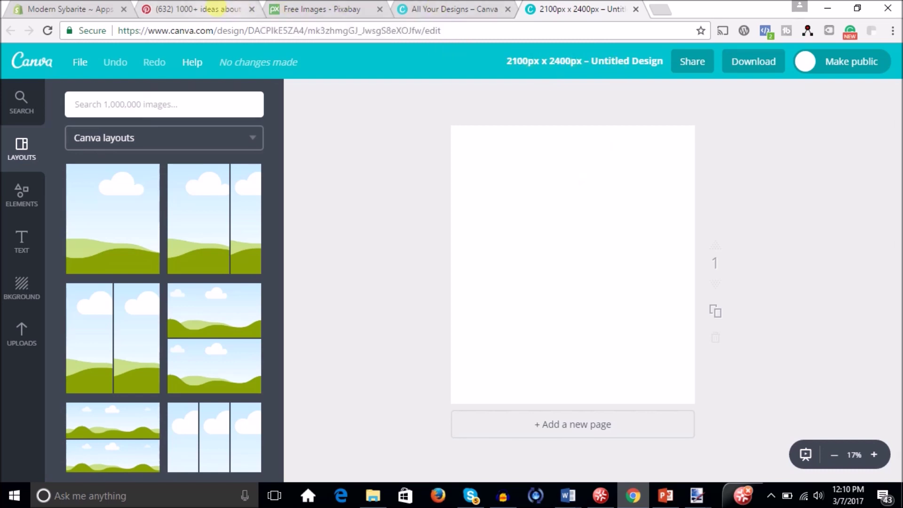
Revisit the slogan T-shirt pins on Pinterest, and return to the Canva design to browse its ready-made text templates.
{"action": "left_click", "coordinate": [212, 9]}
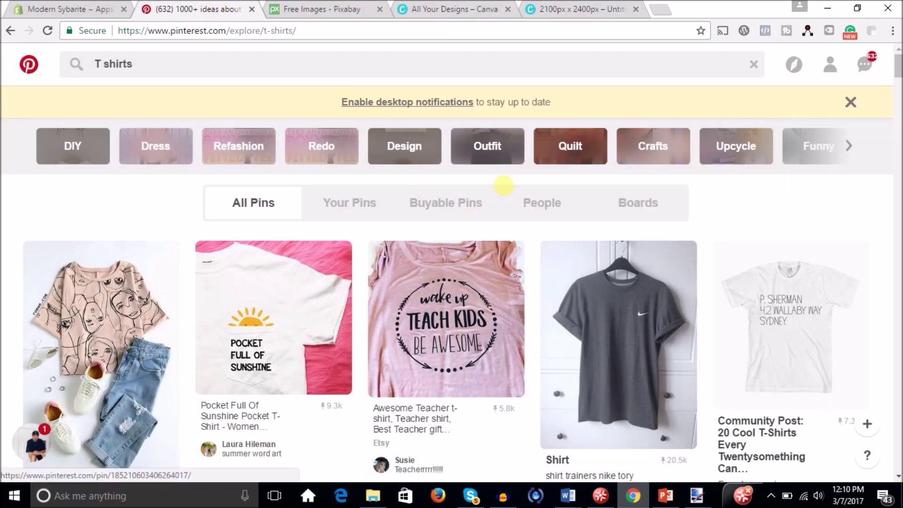
{"action": "left_click", "coordinate": [569, 9]}
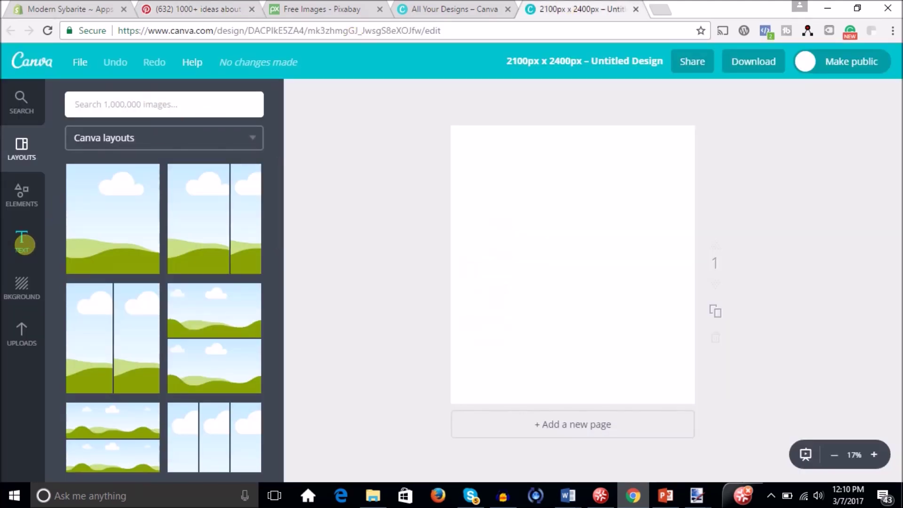
{"action": "left_click", "coordinate": [23, 242]}
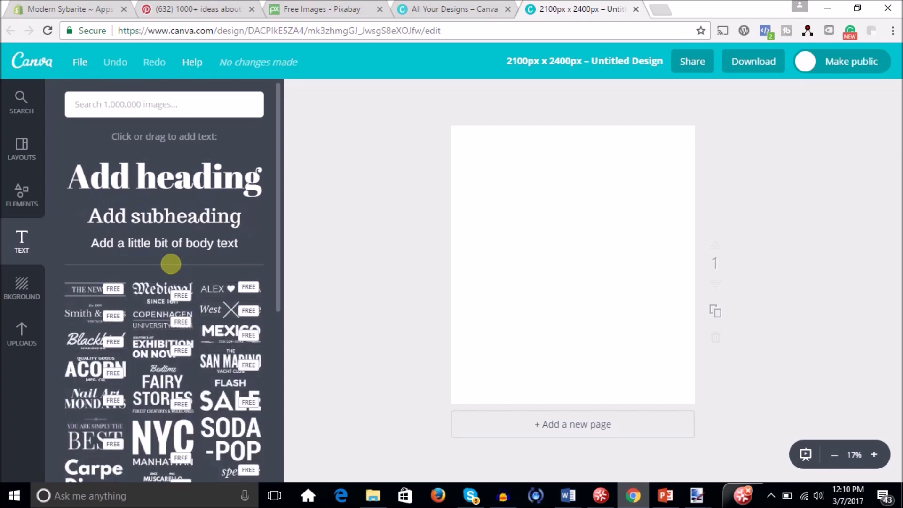
{"action": "left_click_drag", "start_coordinate": [277, 221], "coordinate": [272, 295]}
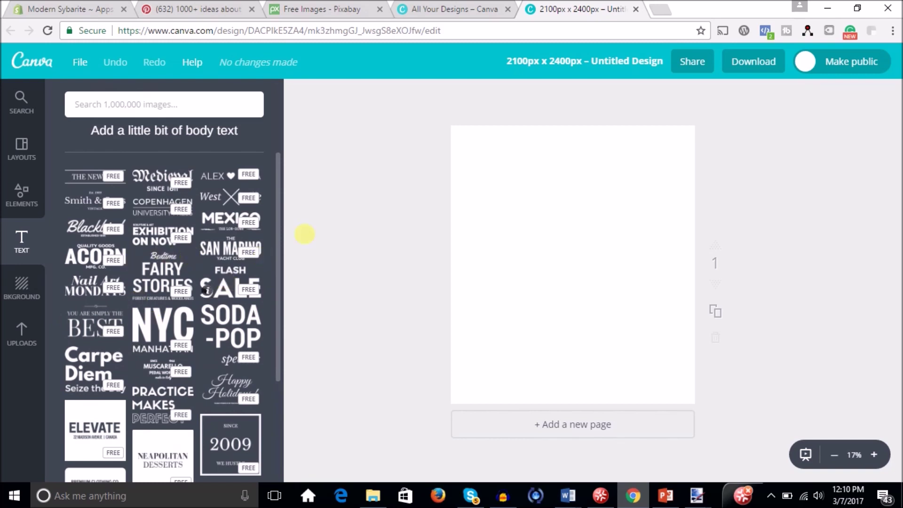
{"action": "left_click_drag", "start_coordinate": [277, 266], "coordinate": [277, 266]}
{"action": "scroll", "coordinate": [277, 267], "scroll_direction": "down", "scroll_amount": 3}
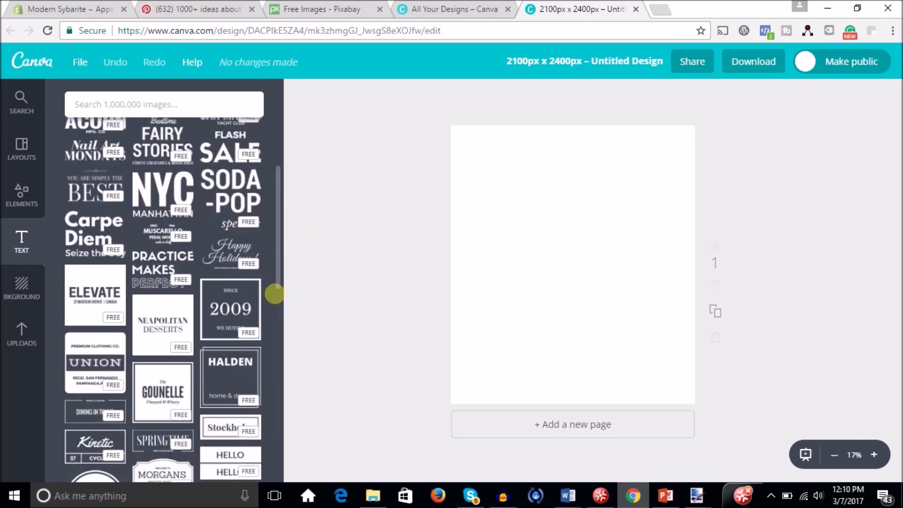
{"action": "scroll", "coordinate": [276, 282], "scroll_direction": "down", "scroll_amount": 5}
{"action": "left_click_drag", "start_coordinate": [272, 331], "coordinate": [267, 391]}
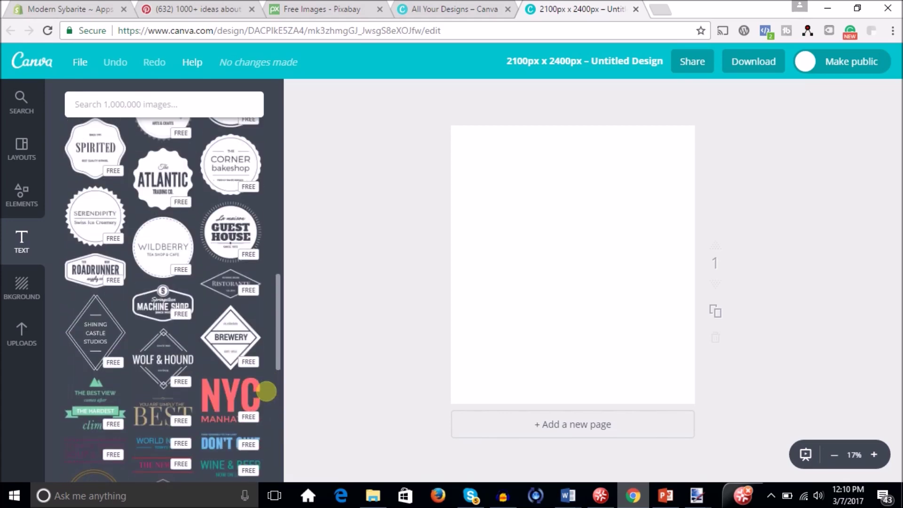
{"action": "left_click_drag", "start_coordinate": [267, 391], "coordinate": [268, 422]}
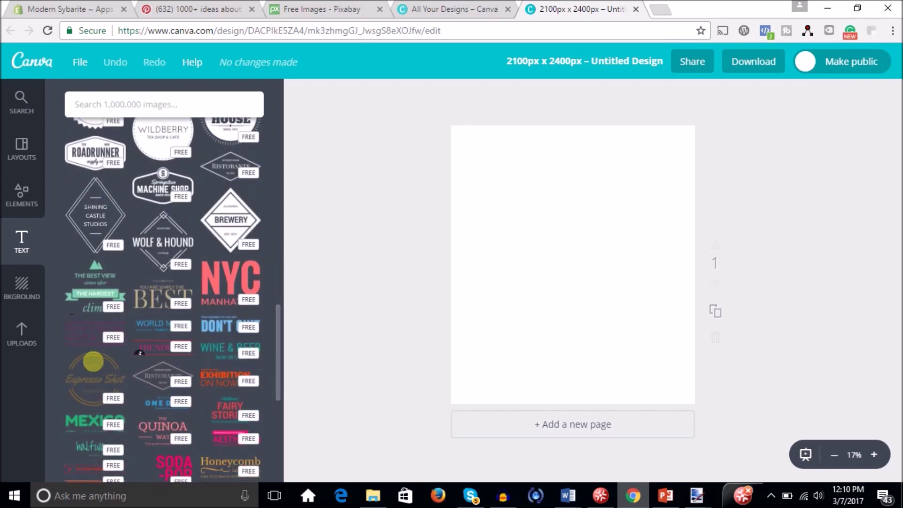
{"action": "left_click_drag", "start_coordinate": [276, 336], "coordinate": [274, 429]}
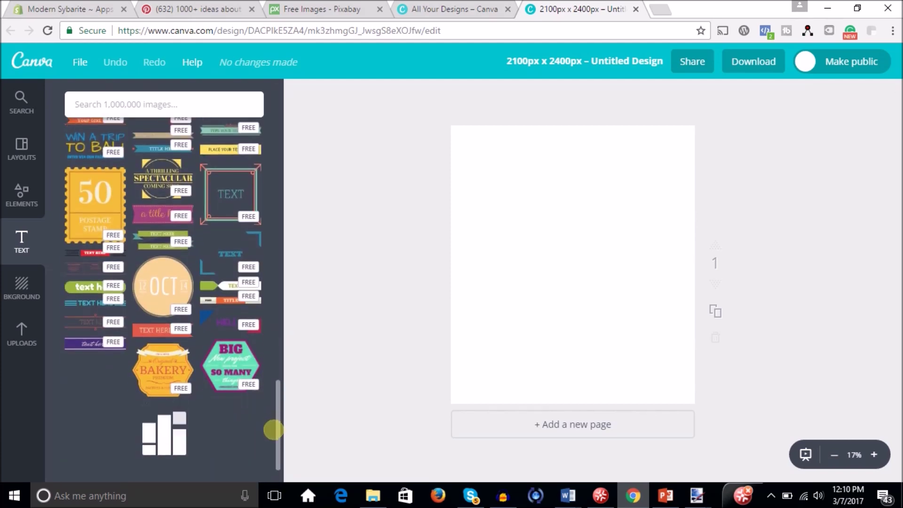
{"action": "scroll", "coordinate": [92, 277], "scroll_direction": "down", "scroll_amount": 3}
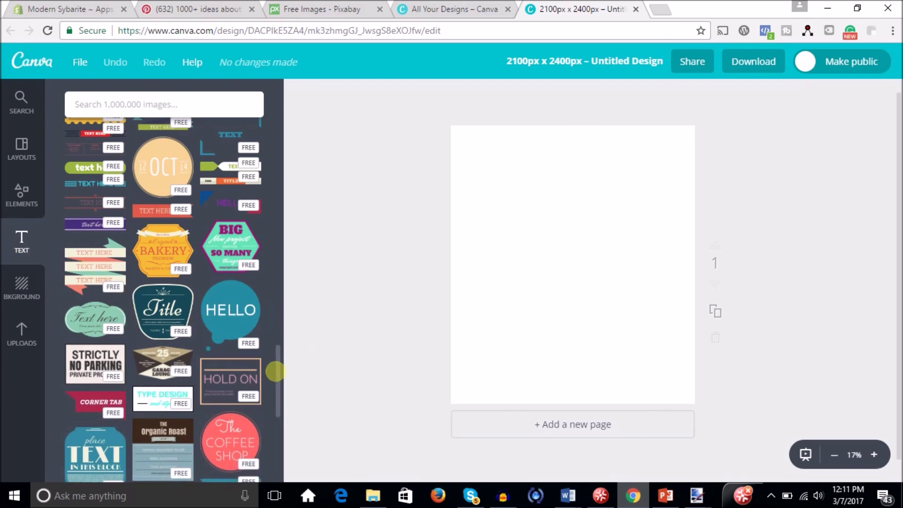
{"action": "left_click_drag", "start_coordinate": [276, 369], "coordinate": [268, 151]}
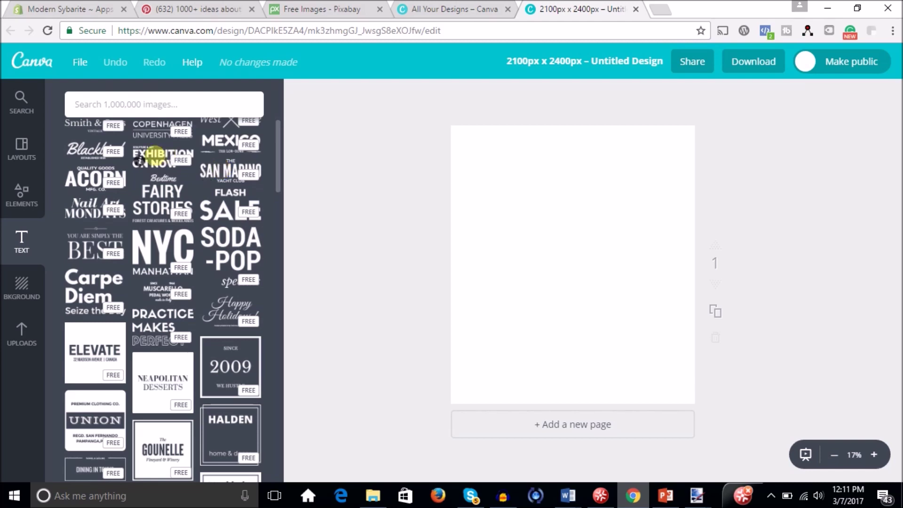
Add the "Exhibition On Now" text template to the page and enlarge it to nearly the full page width.
{"action": "left_click", "coordinate": [154, 153]}
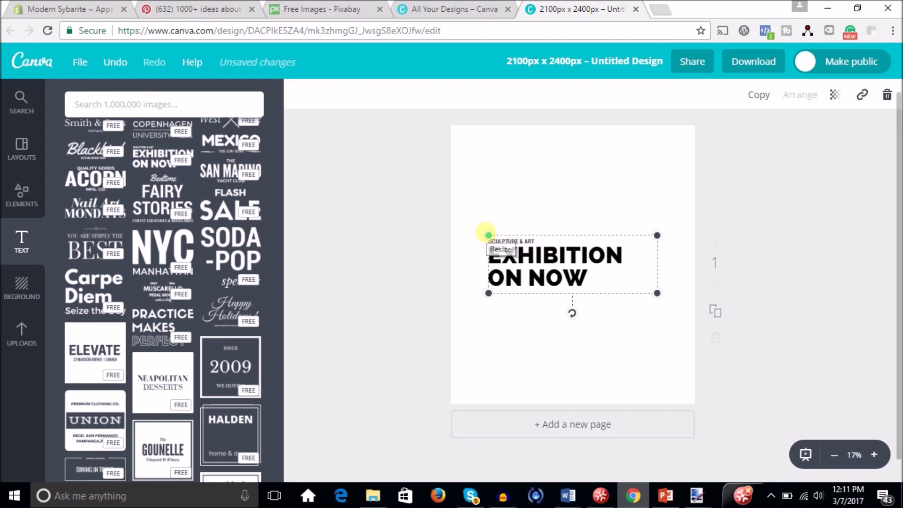
{"action": "left_click_drag", "start_coordinate": [488, 235], "coordinate": [487, 184]}
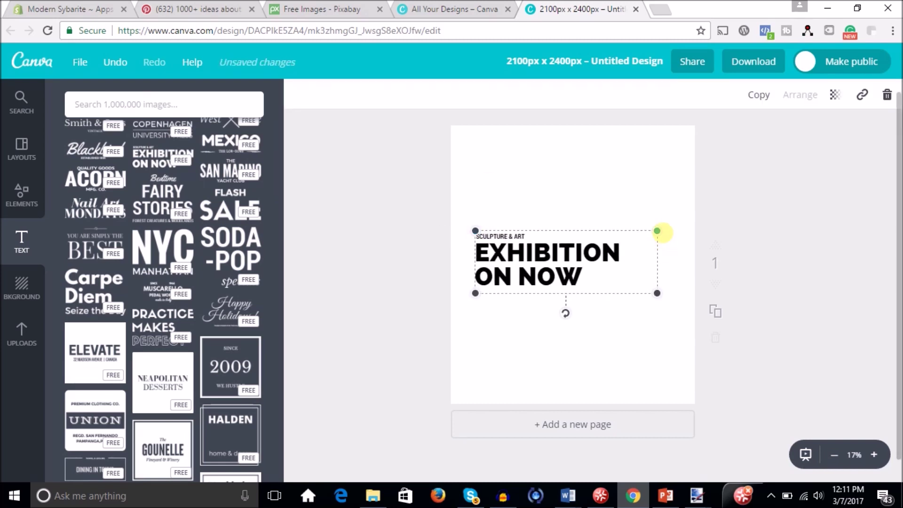
{"action": "left_click_drag", "start_coordinate": [657, 231], "coordinate": [676, 182]}
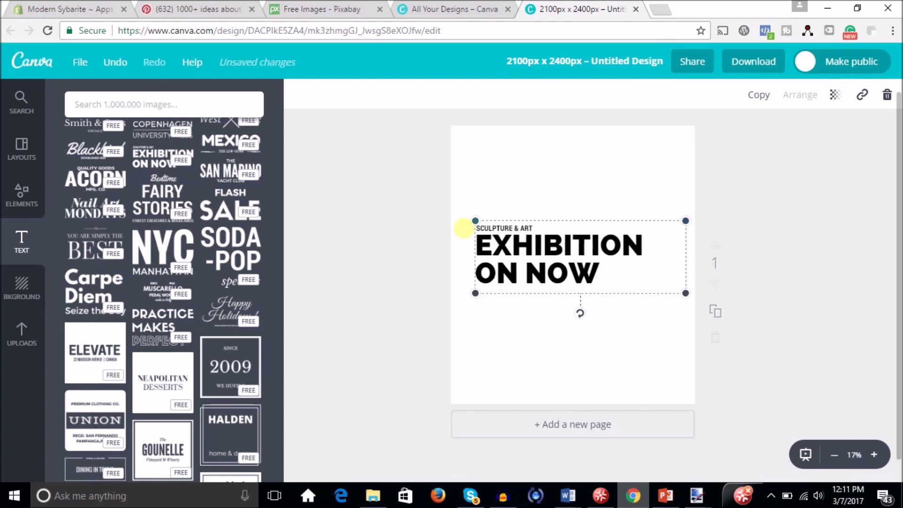
{"action": "left_click_drag", "start_coordinate": [475, 220], "coordinate": [461, 210]}
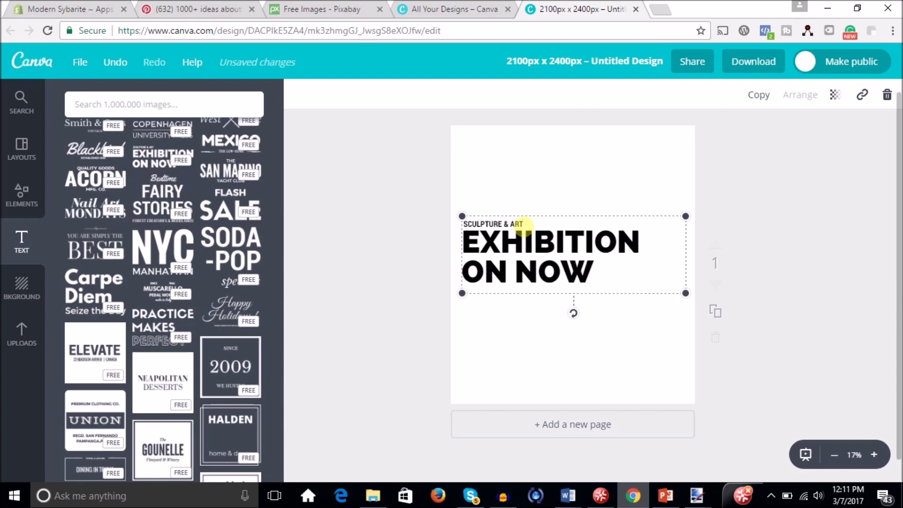
Replace the template's text with the three-line slogan "WAKE UP", "TEACH KIDS", "BE AWESOME".
{"action": "left_click", "coordinate": [524, 224]}
{"action": "double_click", "coordinate": [470, 225]}
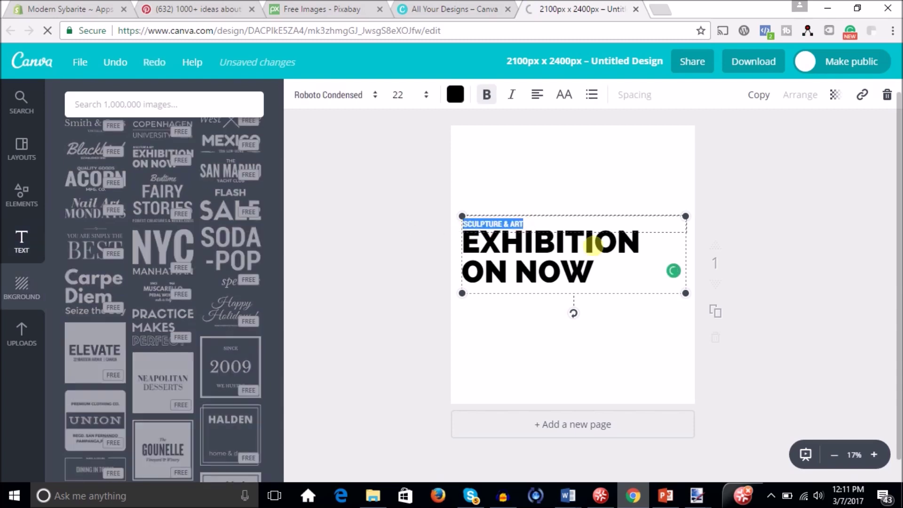
{"action": "key", "text": "BackSpace"}
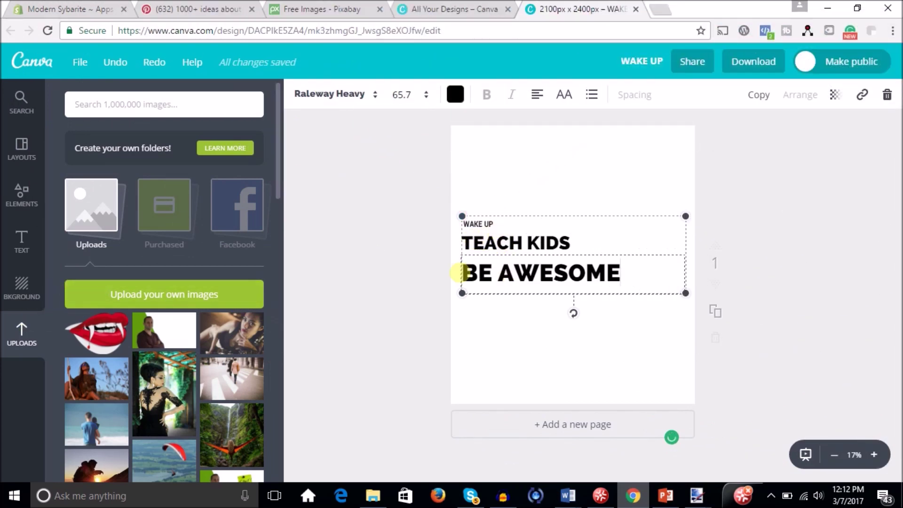
Examine the coloured text templates, banners and badges for other ready-made text styles.
{"action": "left_click", "coordinate": [32, 241]}
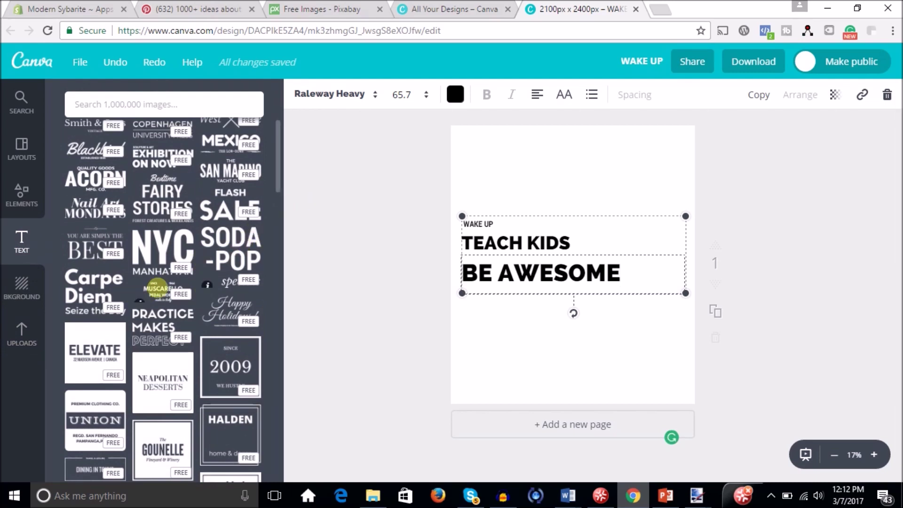
{"action": "left_click_drag", "start_coordinate": [277, 173], "coordinate": [261, 348]}
{"action": "scroll", "coordinate": [262, 348], "scroll_direction": "down", "scroll_amount": 1}
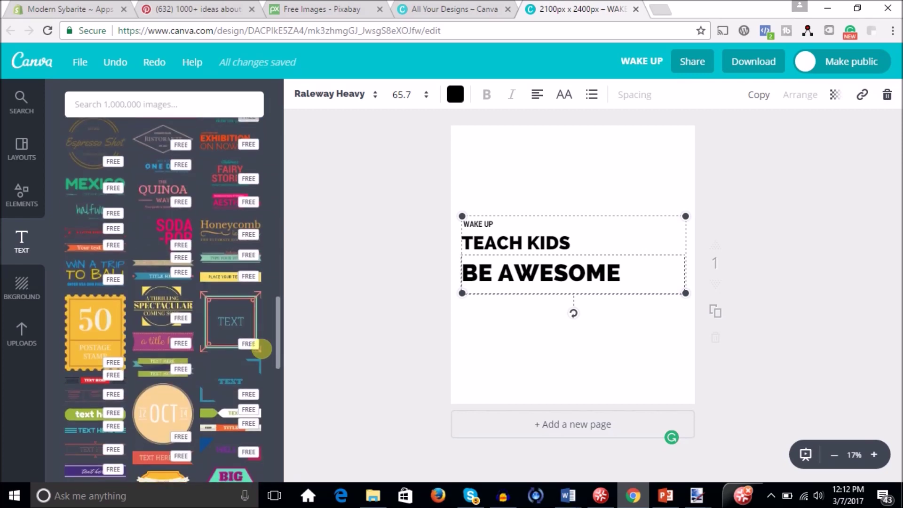
{"action": "scroll", "coordinate": [261, 339], "scroll_direction": "up", "scroll_amount": 2}
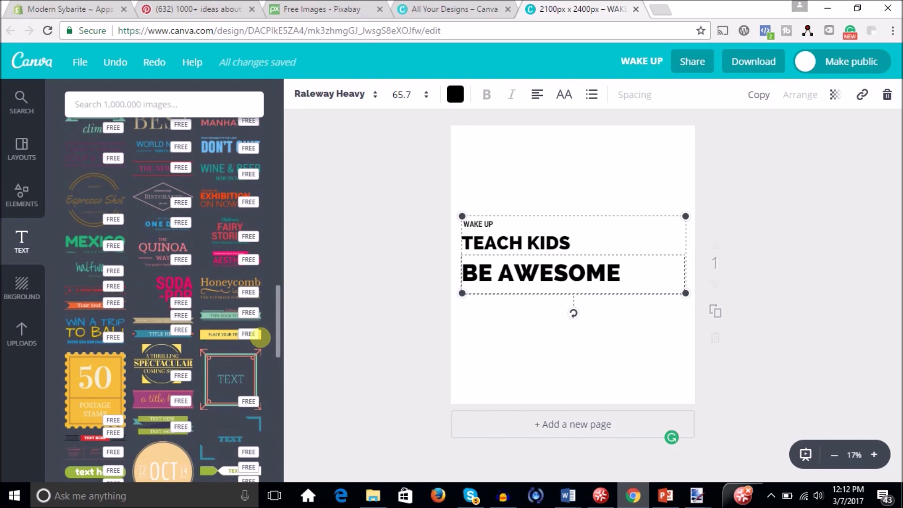
{"action": "scroll", "coordinate": [260, 337], "scroll_direction": "up", "scroll_amount": 1}
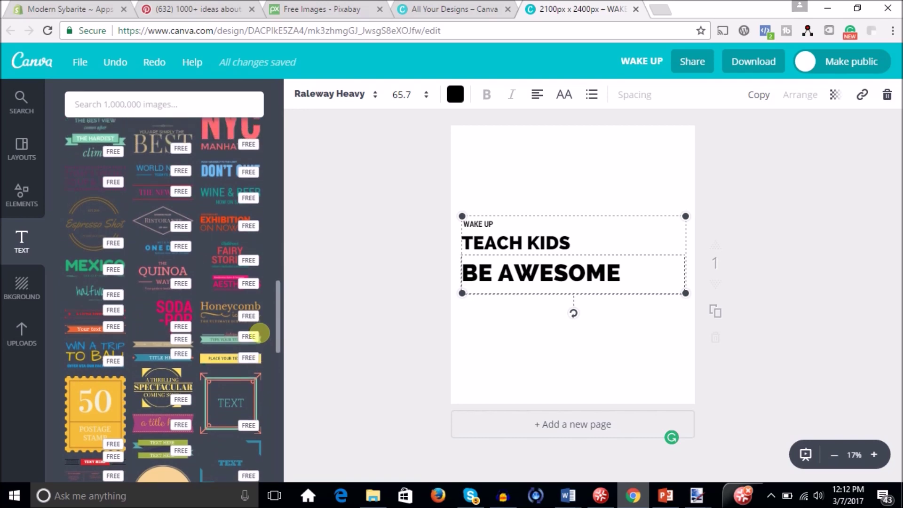
{"action": "scroll", "coordinate": [260, 333], "scroll_direction": "down", "scroll_amount": 10}
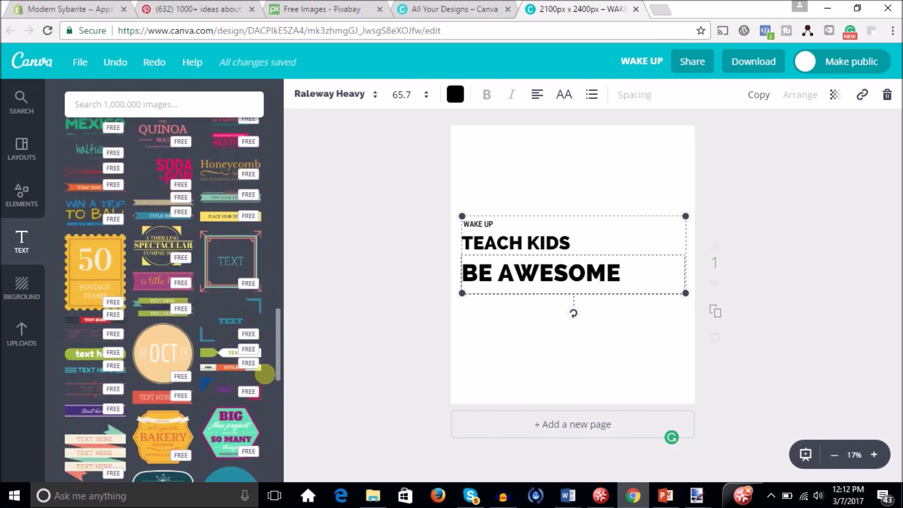
{"action": "scroll", "coordinate": [264, 386], "scroll_direction": "down", "scroll_amount": 9}
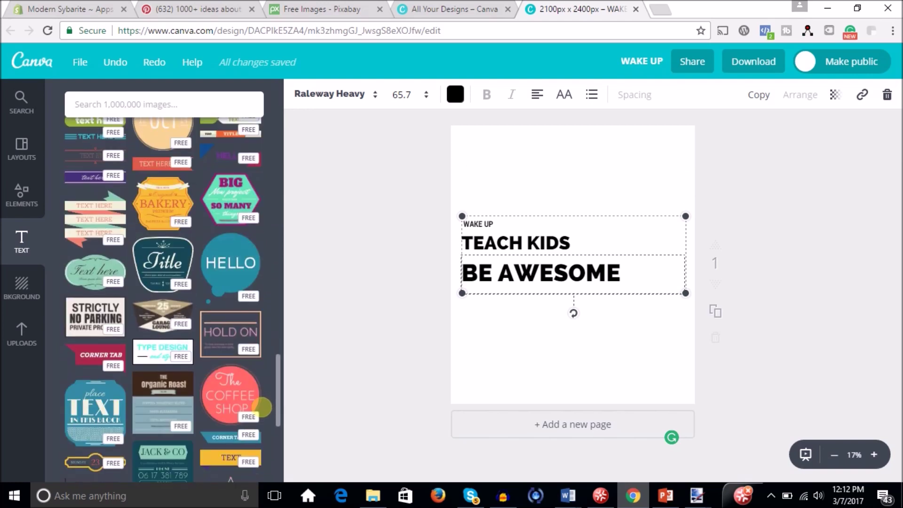
{"action": "scroll", "coordinate": [261, 426], "scroll_direction": "down", "scroll_amount": 9}
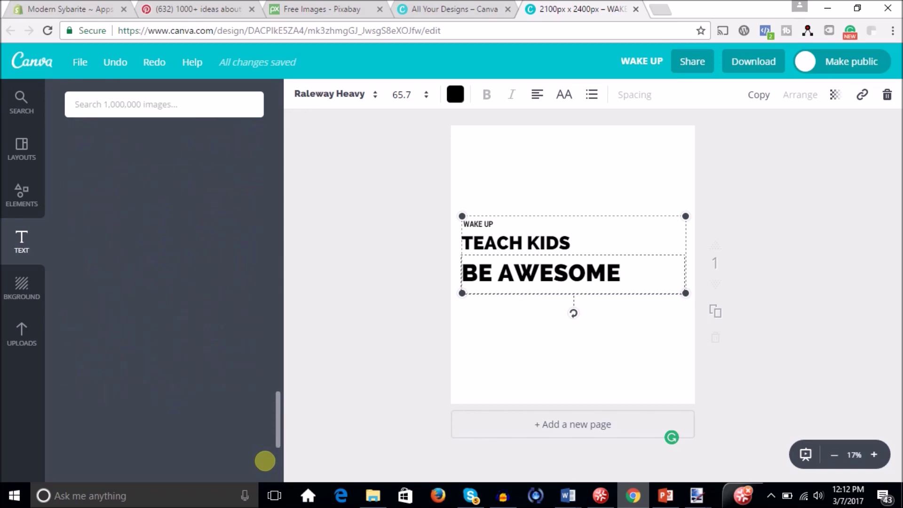
Replace the slogan text on the page with a default heading, and widen and reposition its text box.
{"action": "scroll", "coordinate": [282, 121], "scroll_direction": "up", "scroll_amount": 15}
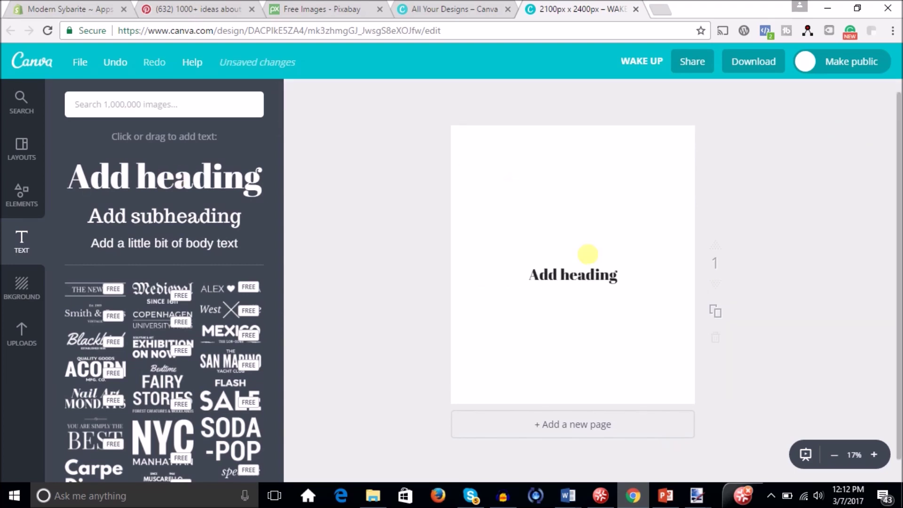
{"action": "left_click", "coordinate": [558, 275]}
{"action": "left_click", "coordinate": [570, 274]}
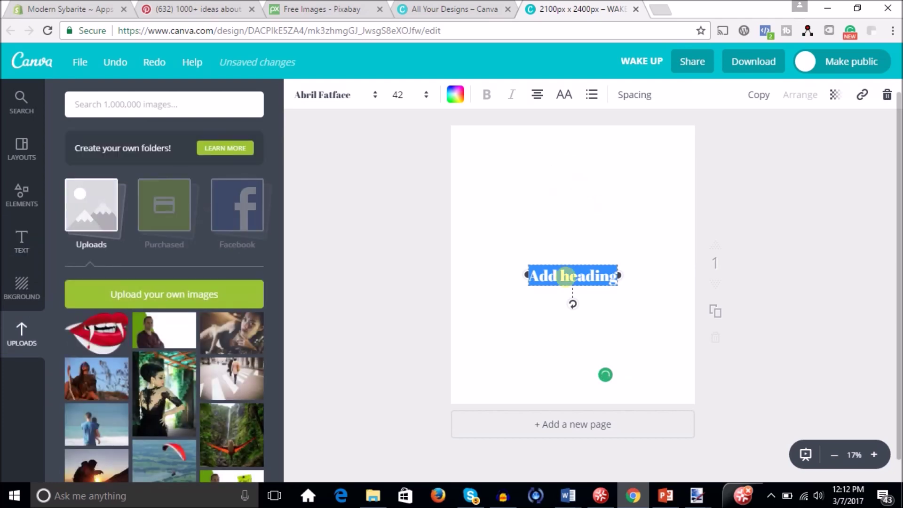
{"action": "left_click_drag", "start_coordinate": [527, 276], "coordinate": [482, 275]}
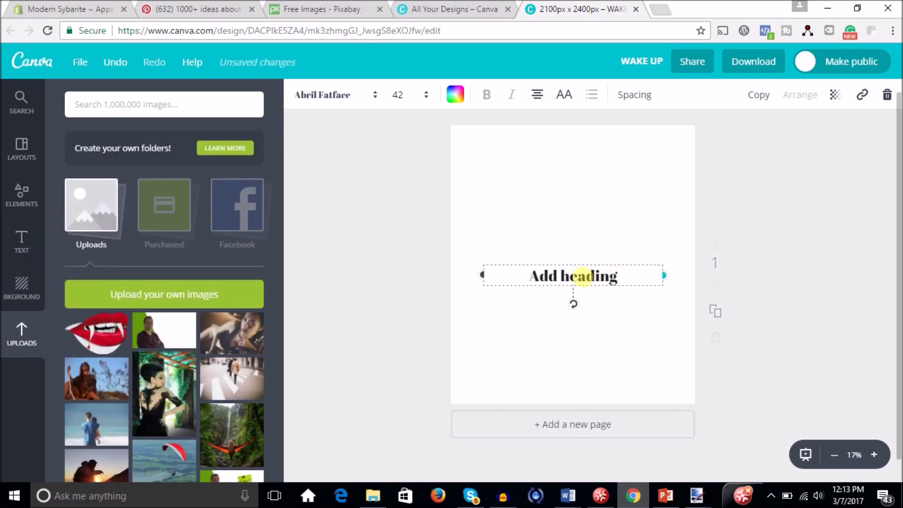
{"action": "left_click_drag", "start_coordinate": [623, 275], "coordinate": [611, 179]}
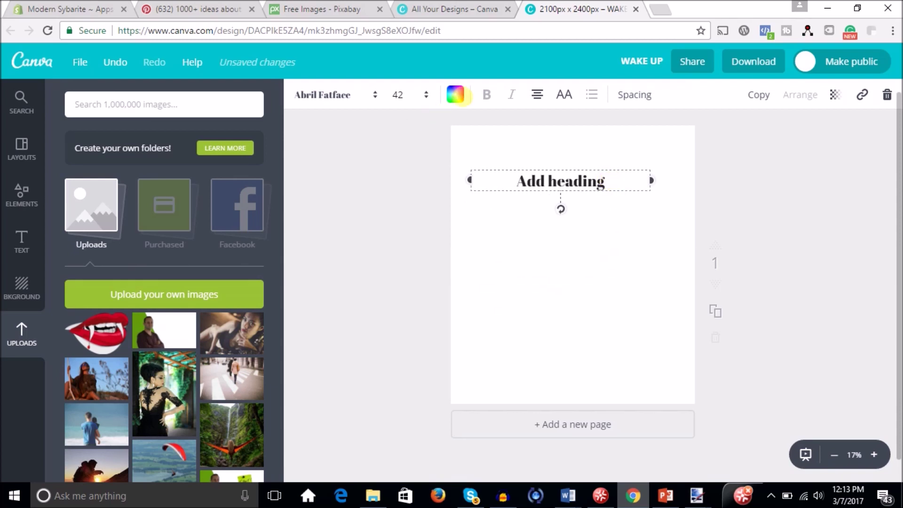
{"action": "left_click_drag", "start_coordinate": [561, 174], "coordinate": [601, 224]}
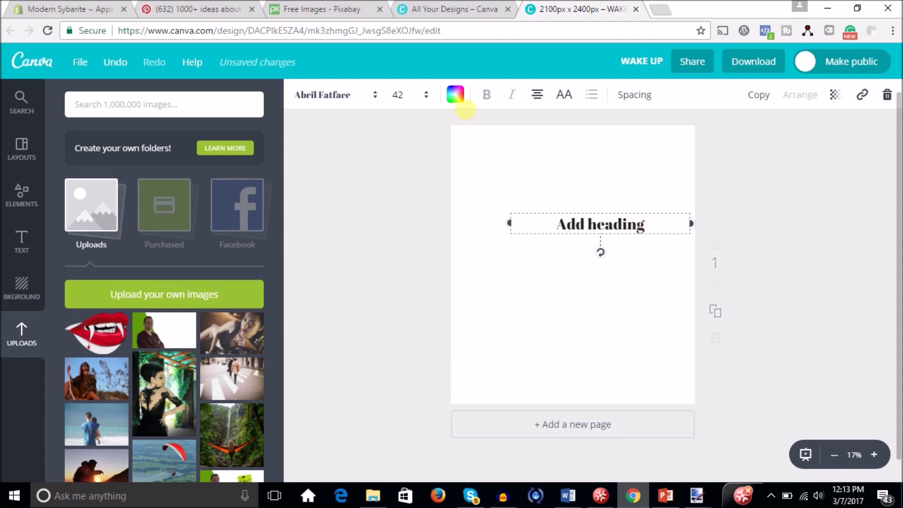
Colour the heading coral red from the default palette and set its font size to 56.
{"action": "left_click", "coordinate": [455, 95]}
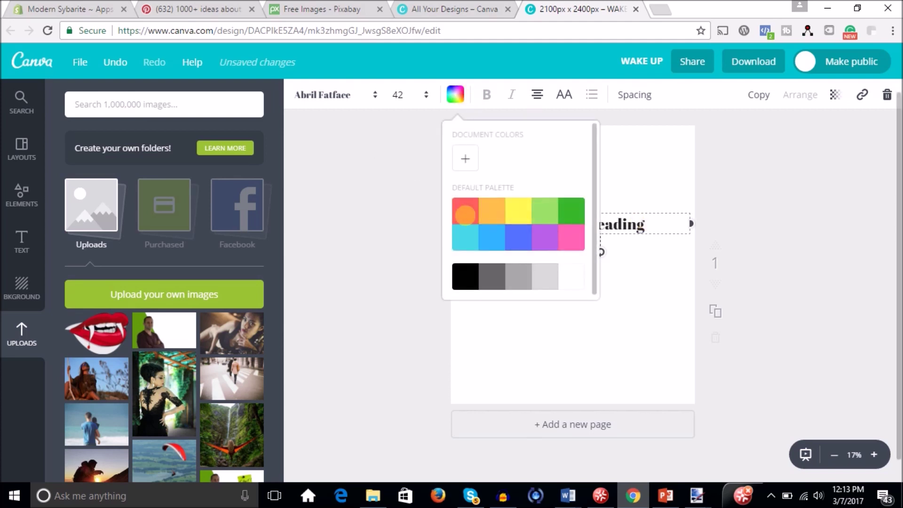
{"action": "left_click", "coordinate": [465, 215]}
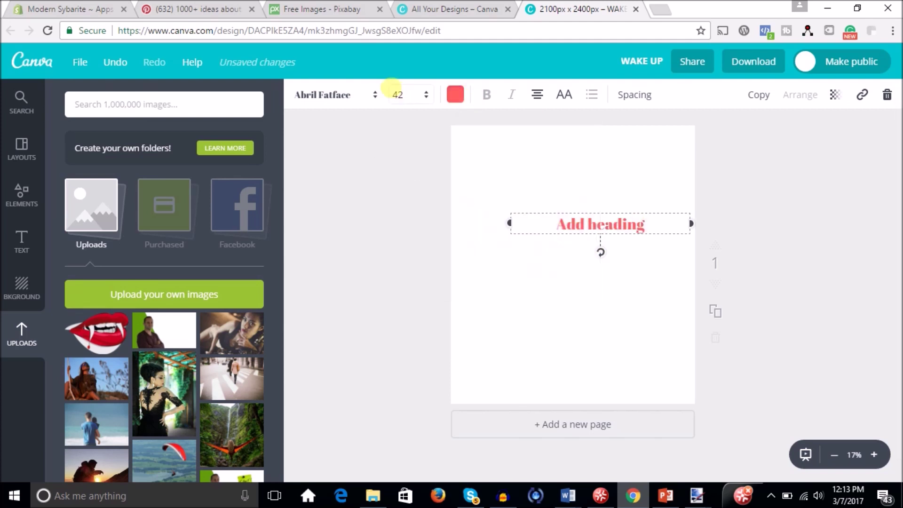
{"action": "left_click", "coordinate": [416, 96]}
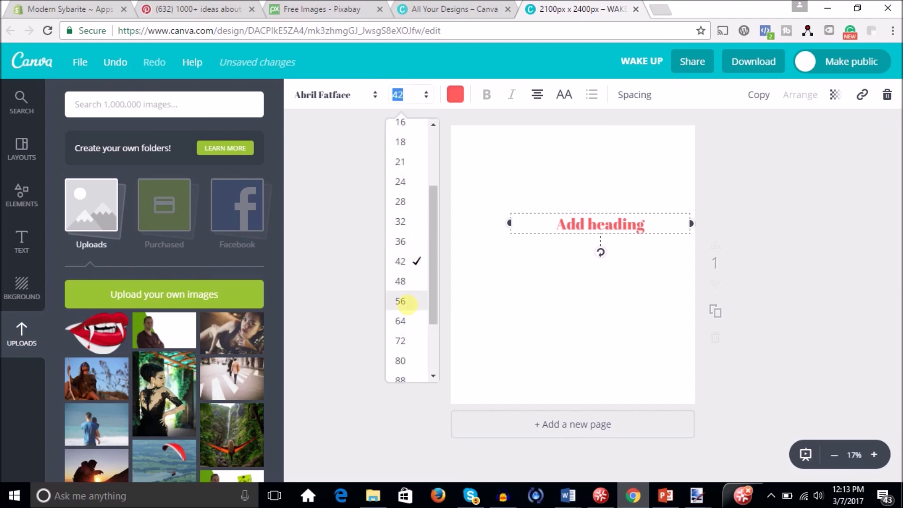
{"action": "left_click", "coordinate": [401, 301]}
Change the heading's font to Alfa Slab One and centre the heading horizontally near the middle of the page.
{"action": "left_click", "coordinate": [347, 92]}
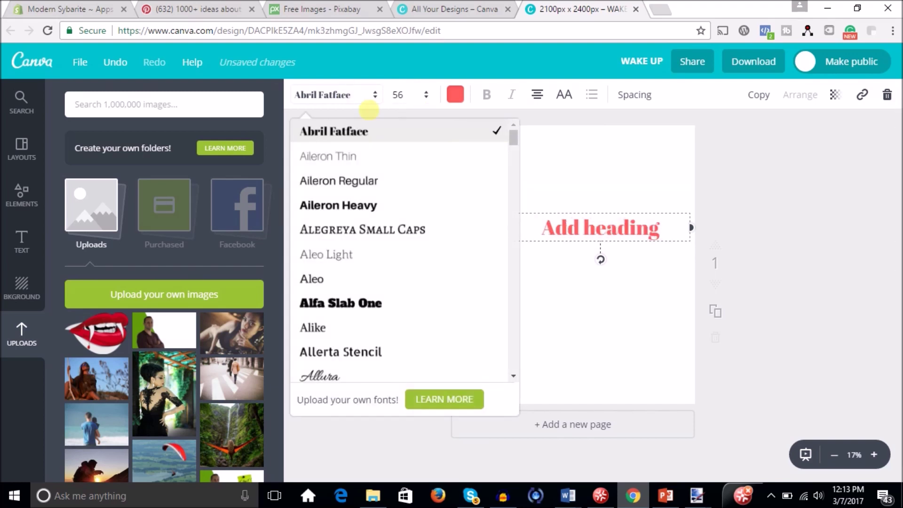
{"action": "left_click", "coordinate": [340, 303]}
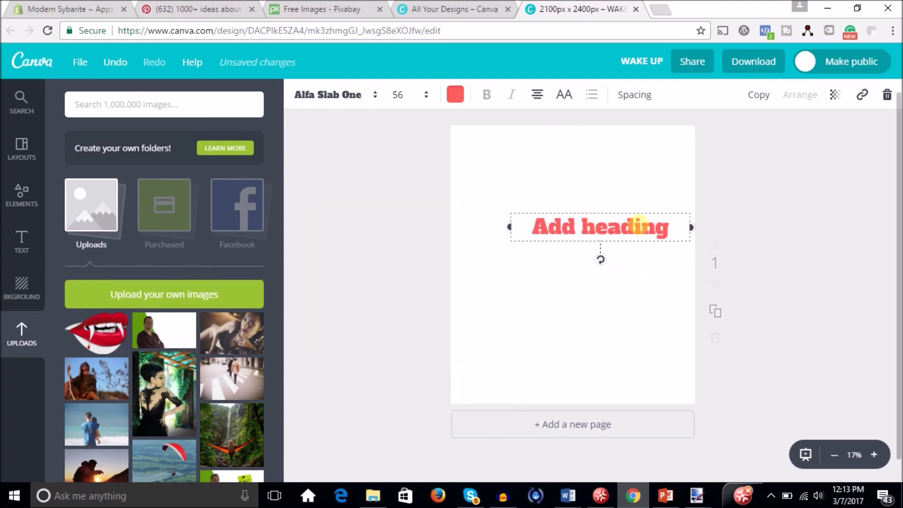
{"action": "left_click_drag", "start_coordinate": [664, 227], "coordinate": [588, 141]}
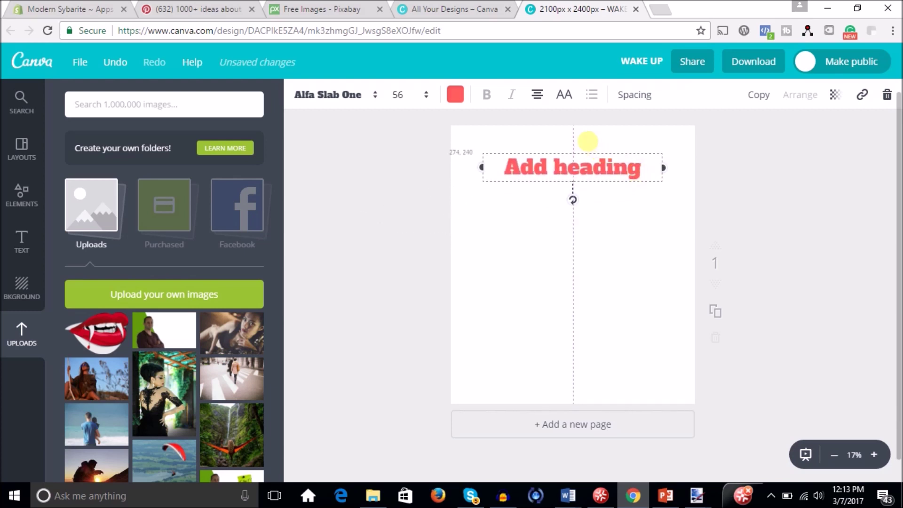
{"action": "left_click_drag", "start_coordinate": [580, 176], "coordinate": [586, 280]}
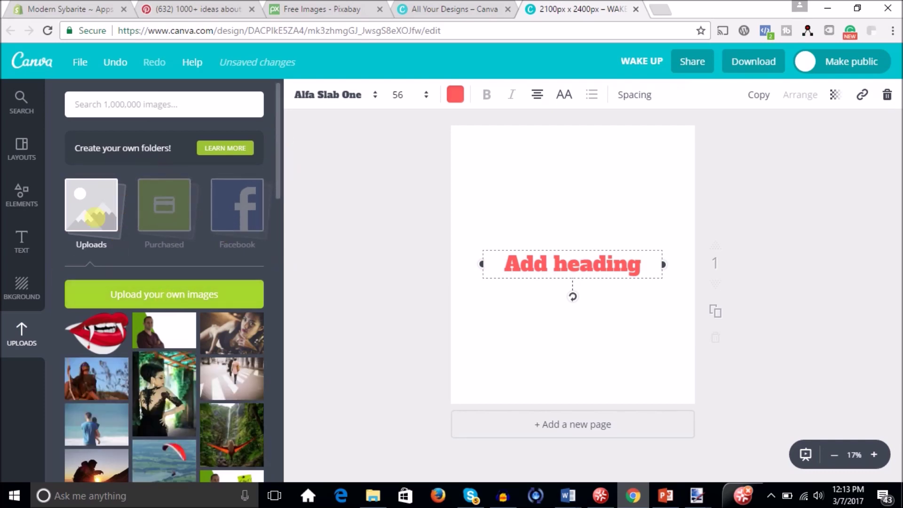
Add a second default heading to the page and place it directly below the coral red heading.
{"action": "left_click", "coordinate": [21, 249]}
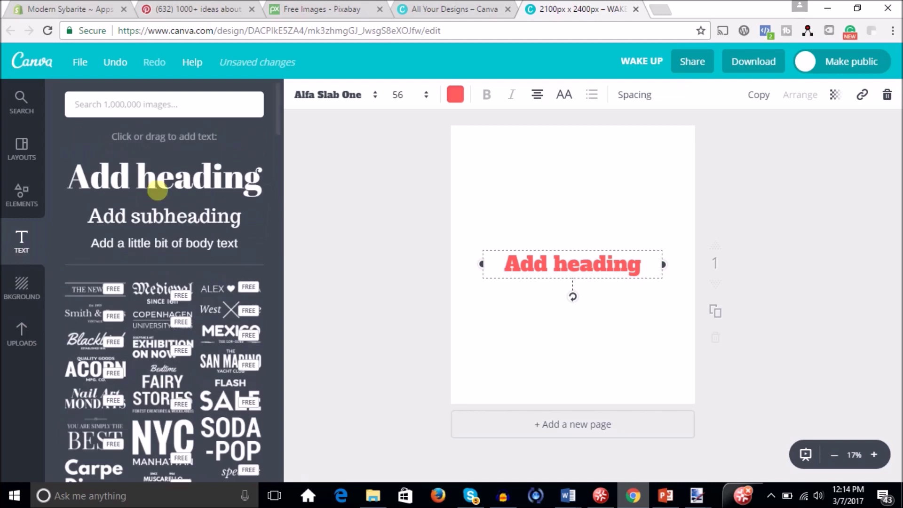
{"action": "left_click", "coordinate": [172, 166]}
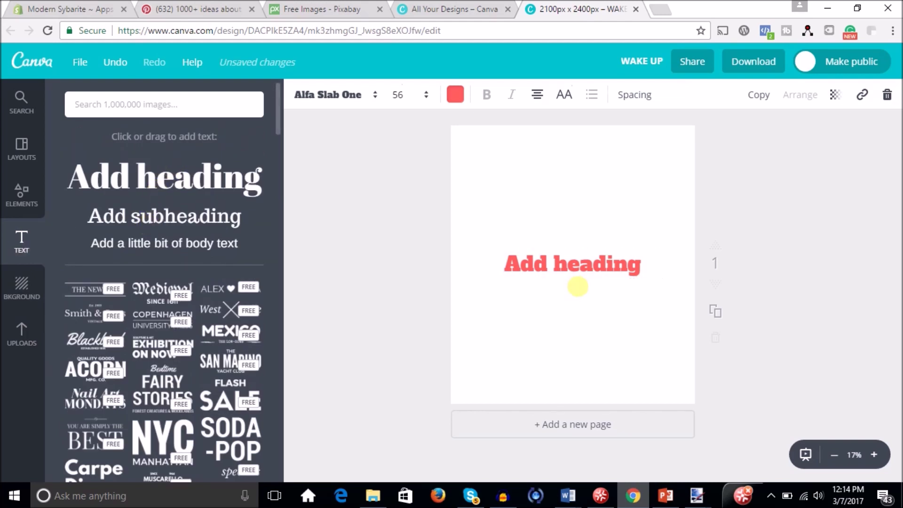
{"action": "double_click", "coordinate": [580, 275]}
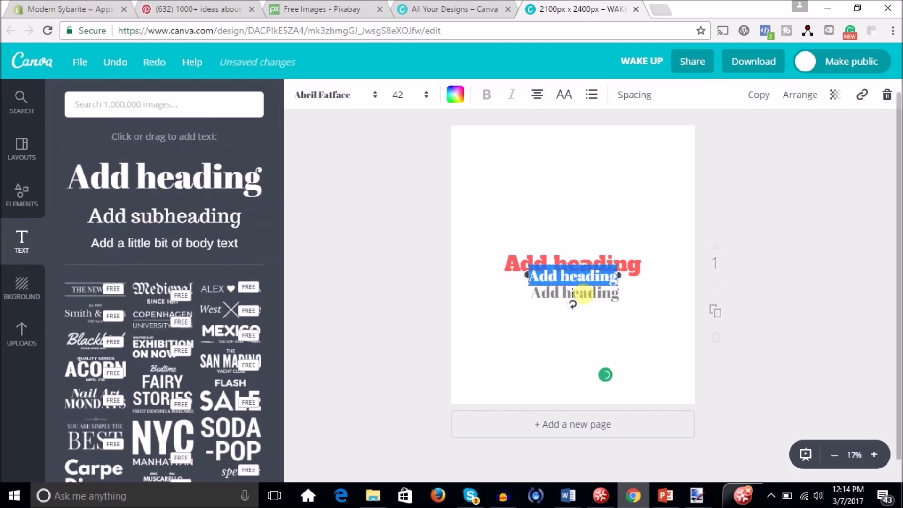
{"action": "left_click_drag", "start_coordinate": [584, 281], "coordinate": [613, 297]}
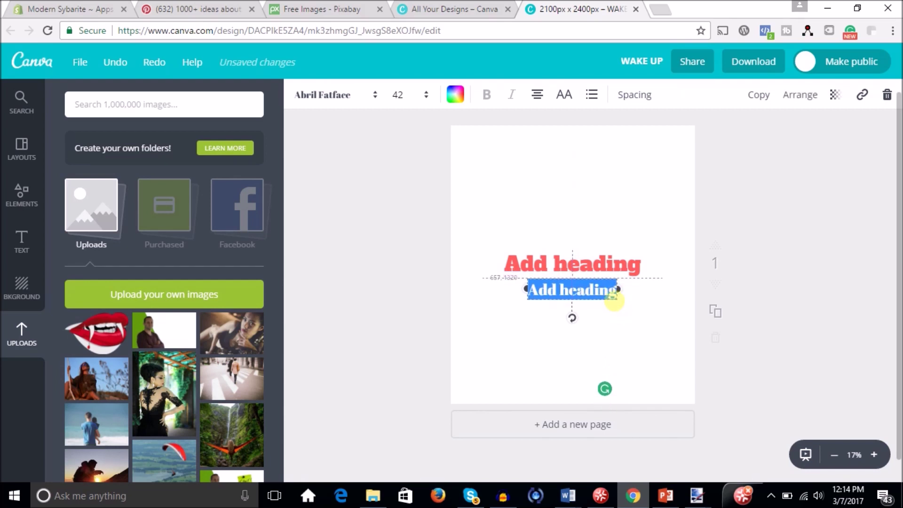
{"action": "left_click_drag", "start_coordinate": [614, 300], "coordinate": [613, 300]}
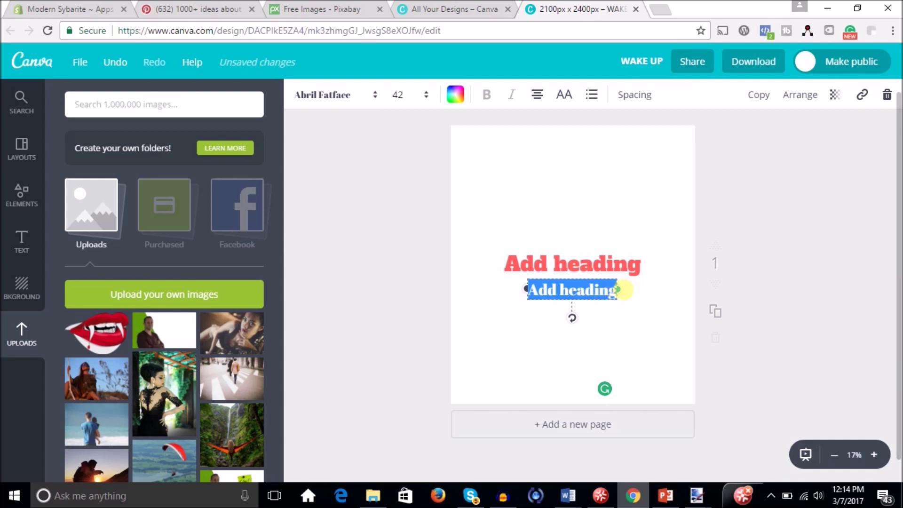
Try the second heading in a wider, centred text box farther below the coral red one, and delete it.
{"action": "left_click_drag", "start_coordinate": [620, 289], "coordinate": [648, 288]}
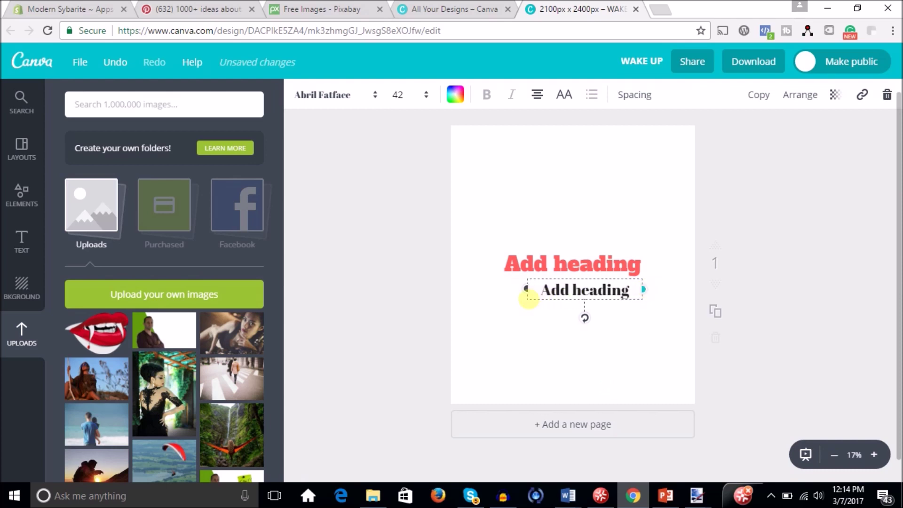
{"action": "left_click_drag", "start_coordinate": [514, 292], "coordinate": [500, 290]}
{"action": "left_click_drag", "start_coordinate": [567, 289], "coordinate": [568, 288]}
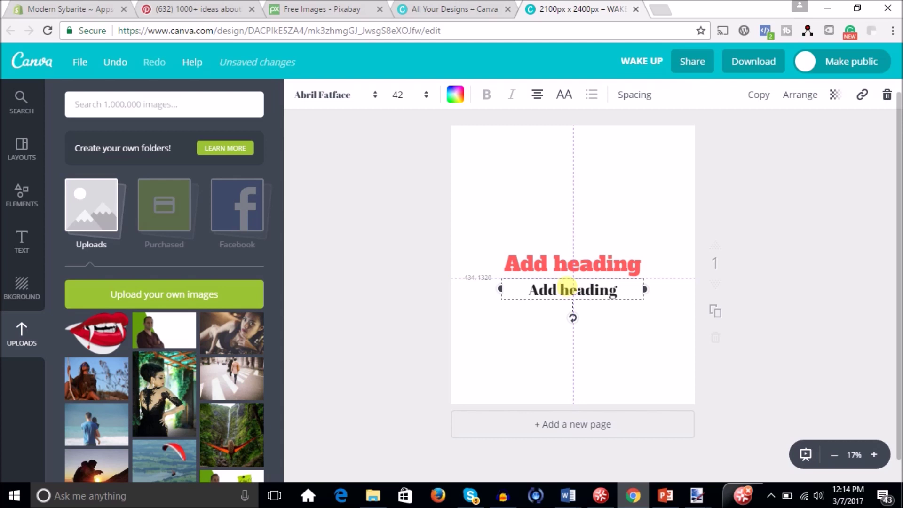
{"action": "left_click_drag", "start_coordinate": [567, 288], "coordinate": [565, 316]}
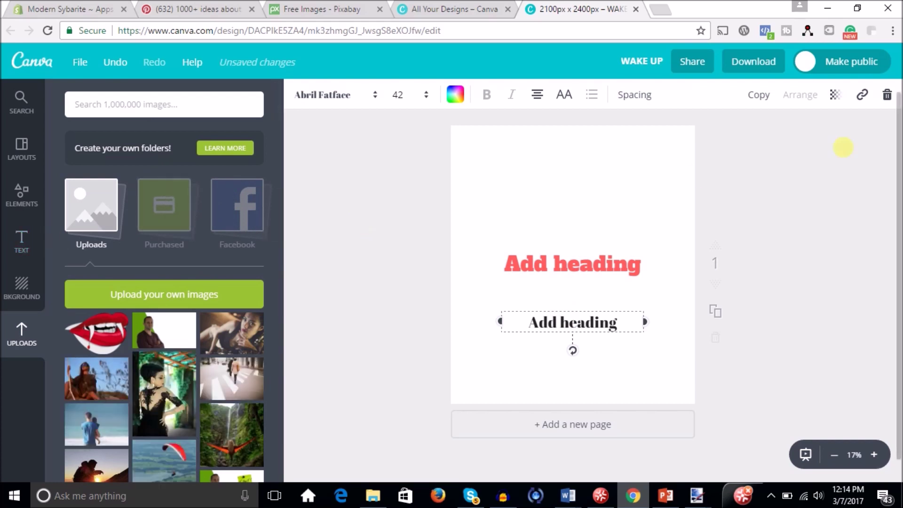
{"action": "key", "text": "Delete"}
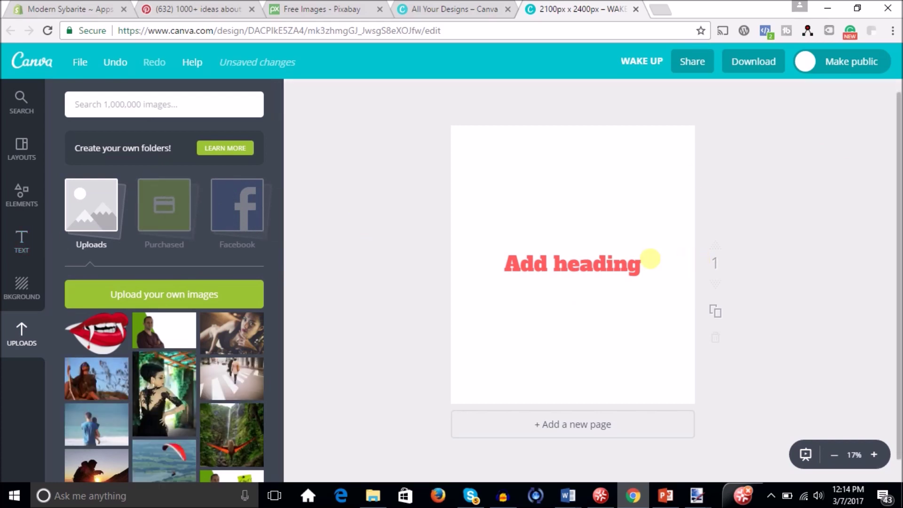
Replace the coral red heading with the Fairy Stories text template, worded WAKE UP and TEACH KIDS.
{"action": "left_click", "coordinate": [652, 270]}
{"action": "double_click", "coordinate": [636, 281]}
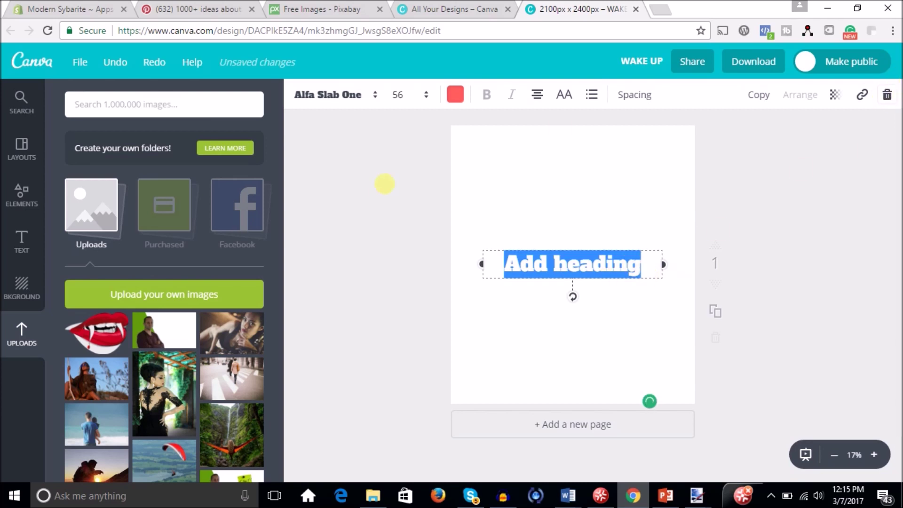
{"action": "key", "text": "Delete"}
{"action": "left_click", "coordinate": [19, 240]}
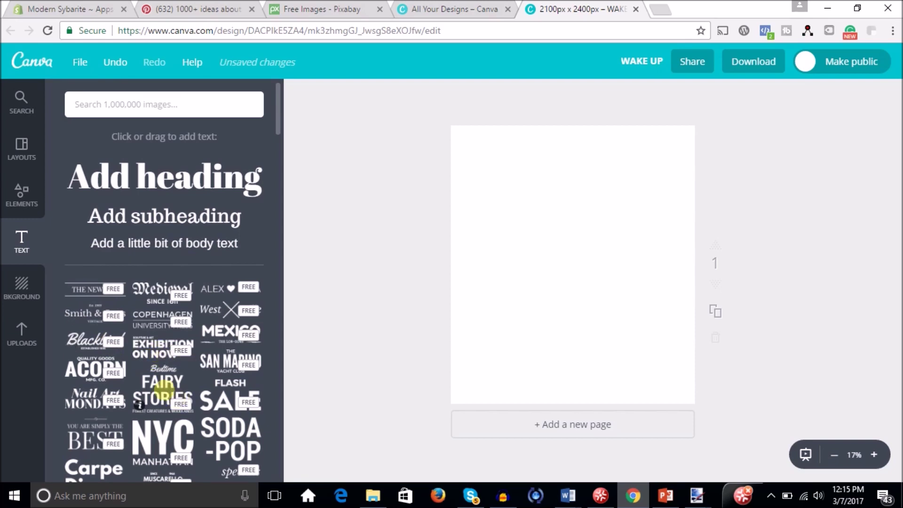
{"action": "left_click_drag", "start_coordinate": [163, 389], "coordinate": [582, 284]}
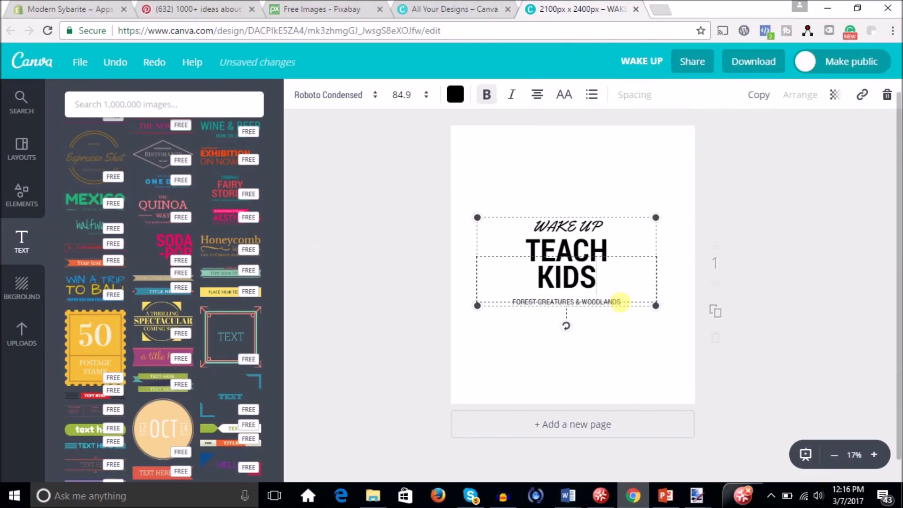
Clear the template's FOREST CREATURES & WOODLANDS line and add a heading below the slogan reading Be Awesome.
{"action": "left_click", "coordinate": [602, 302]}
{"action": "left_click", "coordinate": [603, 302]}
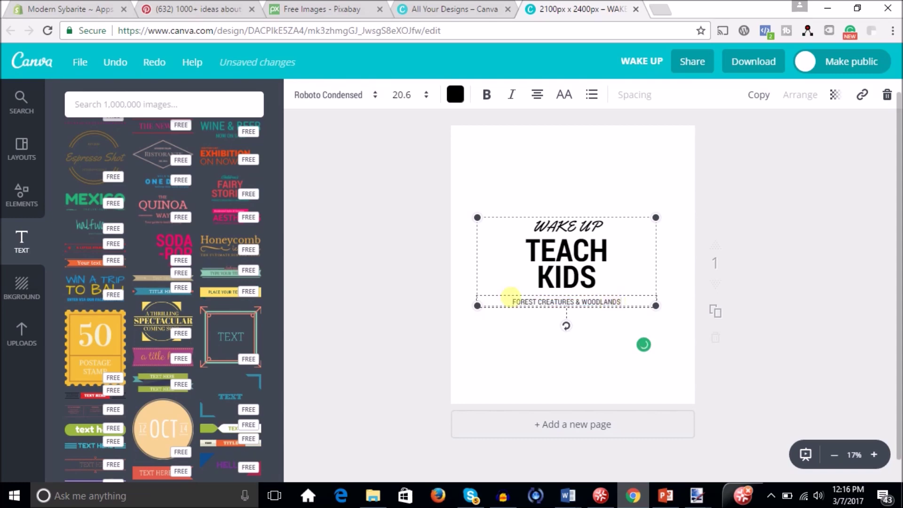
{"action": "key", "text": "BackSpace"}
{"action": "scroll", "coordinate": [218, 192], "scroll_direction": "up", "scroll_amount": 10}
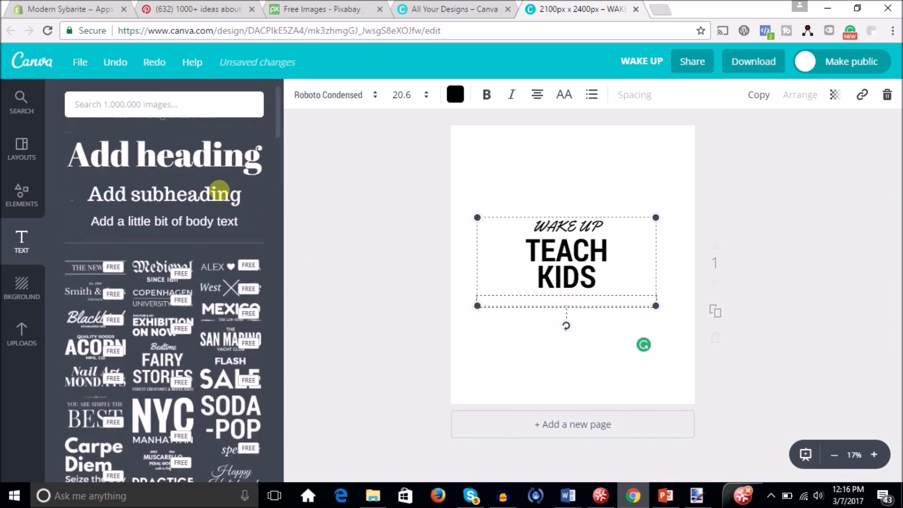
{"action": "left_click_drag", "start_coordinate": [187, 167], "coordinate": [588, 322]}
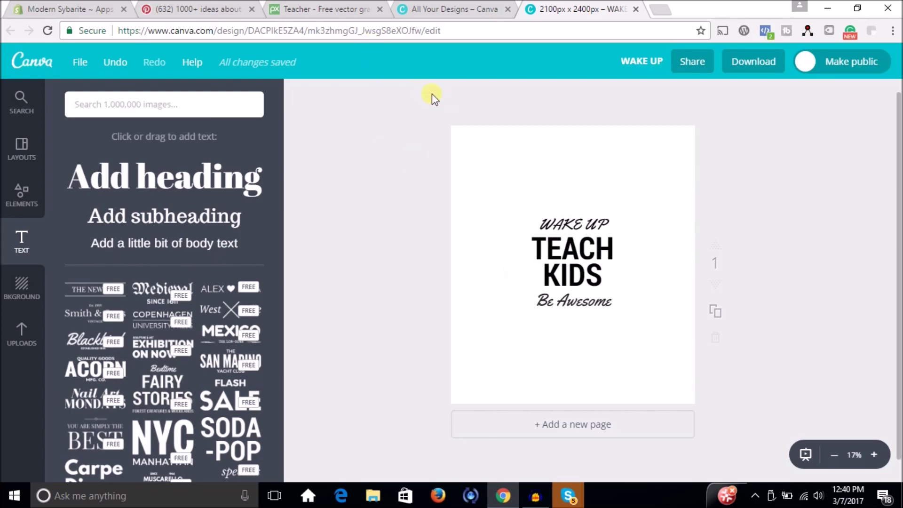
Switch to Pixabay and search its vector graphics for teacher.
{"action": "left_click", "coordinate": [323, 10]}
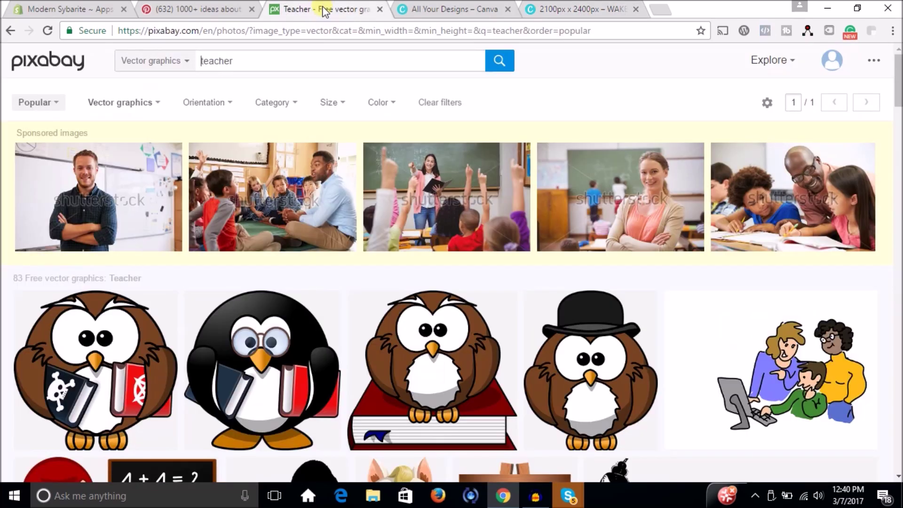
{"action": "double_click", "coordinate": [263, 68]}
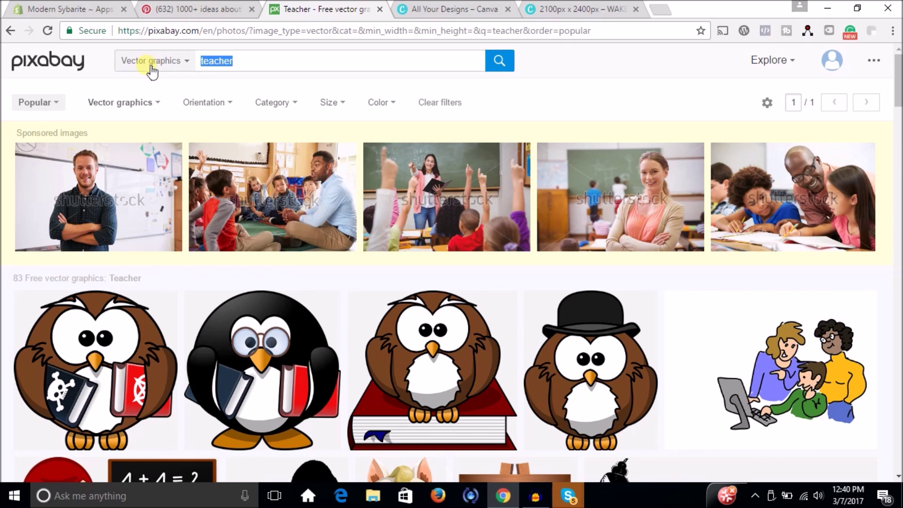
{"action": "type", "text": "tea"}
{"action": "left_click", "coordinate": [495, 60]}
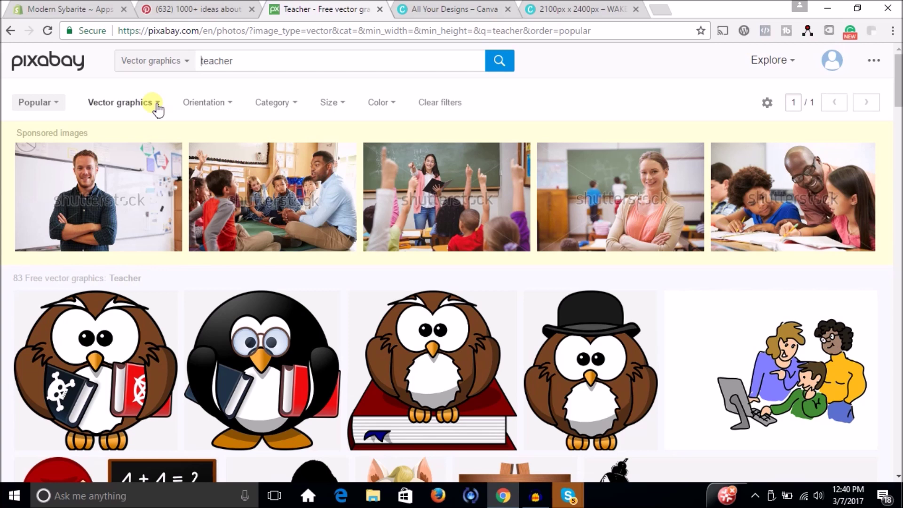
Show all image types for the teacher search, and restrict the results to vector graphics again.
{"action": "left_click", "coordinate": [156, 106]}
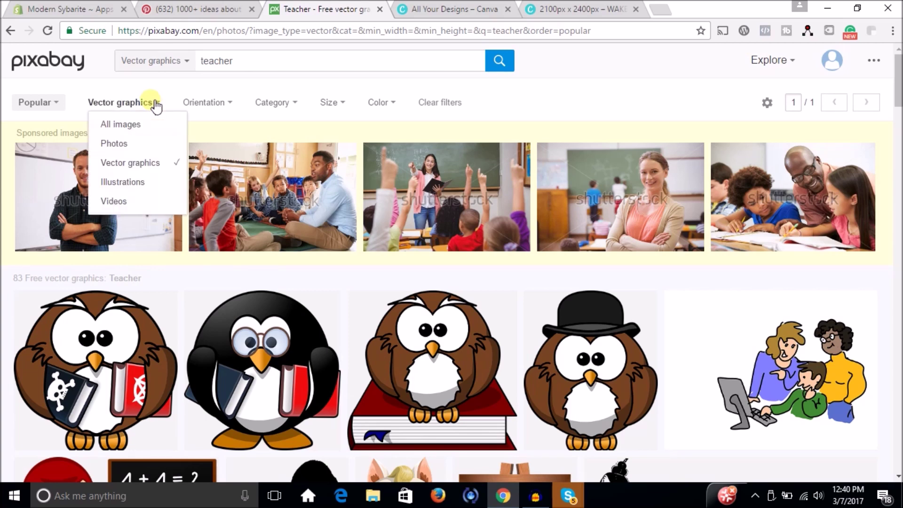
{"action": "left_click", "coordinate": [128, 123]}
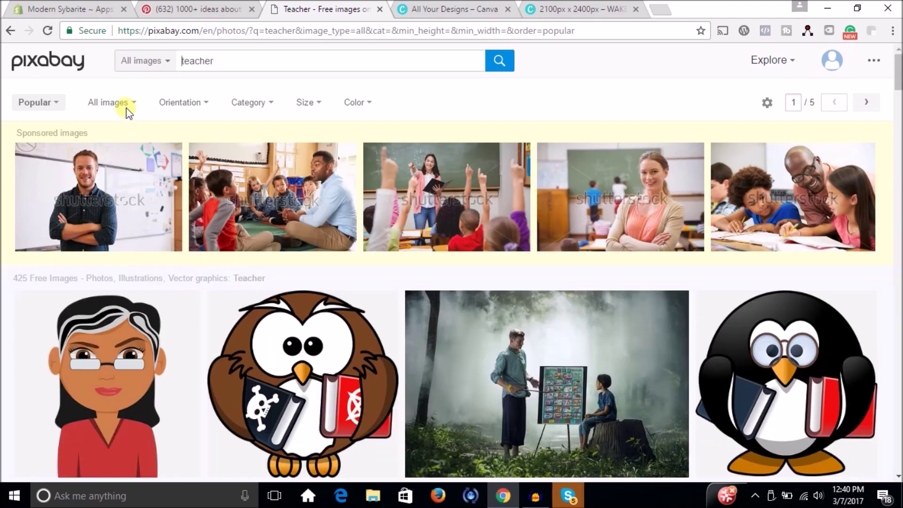
{"action": "left_click", "coordinate": [132, 108]}
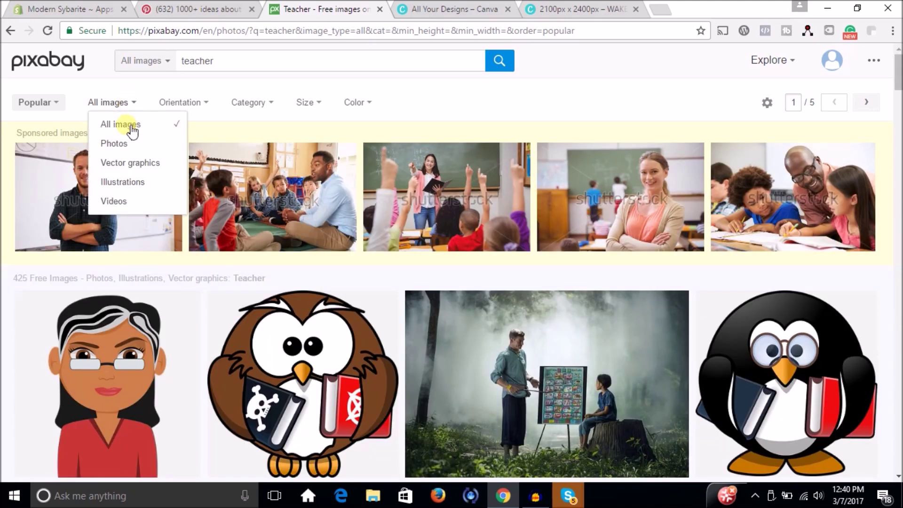
{"action": "left_click", "coordinate": [133, 163]}
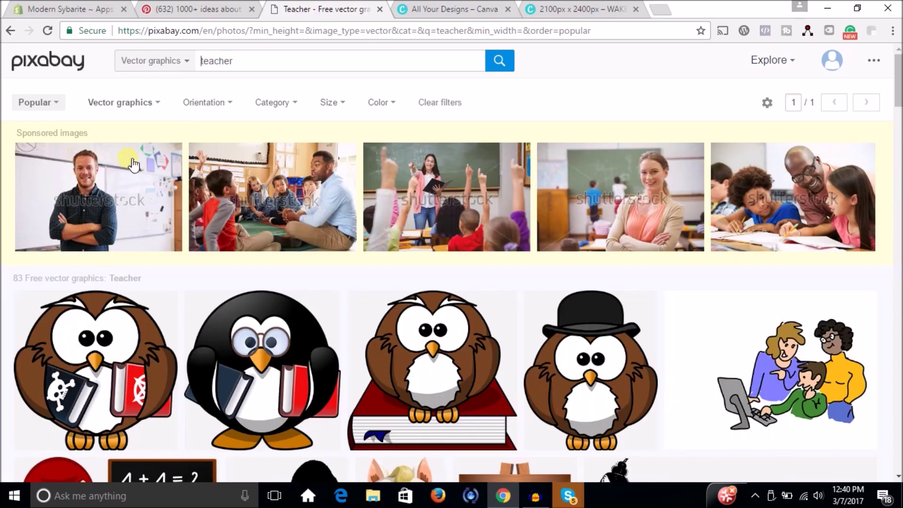
Find the red apple with the green leaf among the teacher graphics and download it as a 611×640 PNG.
{"action": "mouse_move", "coordinate": [897, 99]}
{"action": "left_mouse_down"}
{"action": "mouse_move", "coordinate": [898, 346]}
{"action": "mouse_move", "coordinate": [898, 326]}
{"action": "left_mouse_up"}
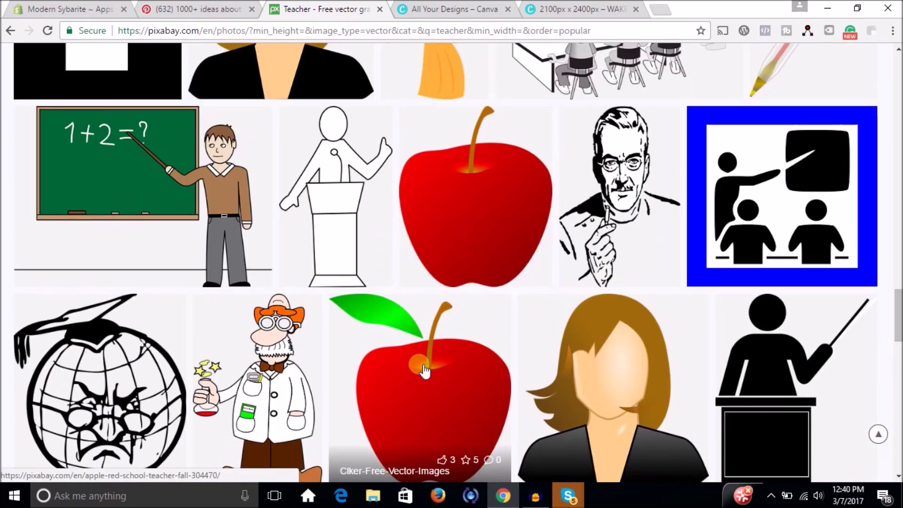
{"action": "left_click", "coordinate": [445, 362]}
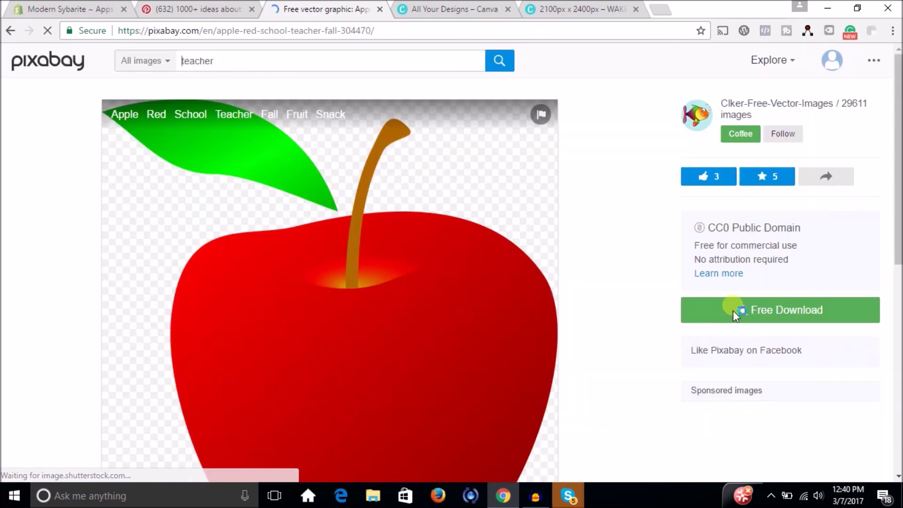
{"action": "left_click", "coordinate": [763, 311]}
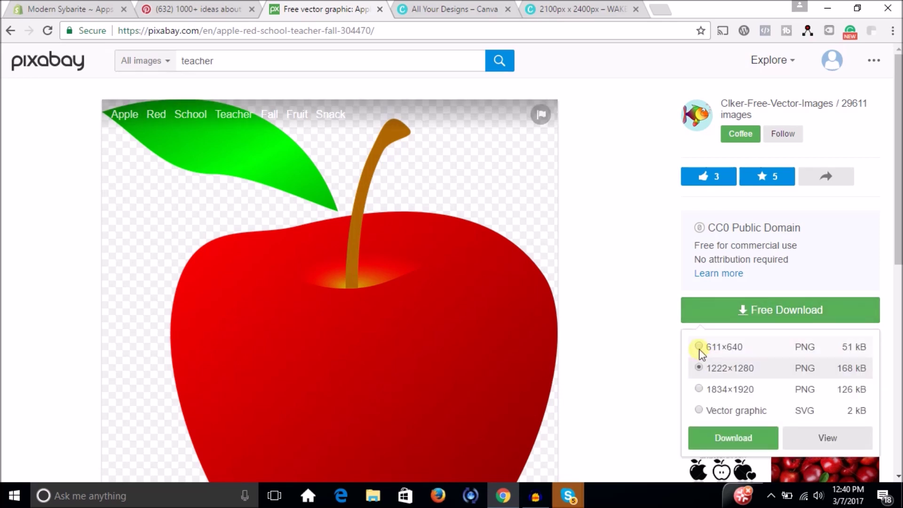
{"action": "left_click", "coordinate": [699, 347]}
{"action": "left_click", "coordinate": [751, 438]}
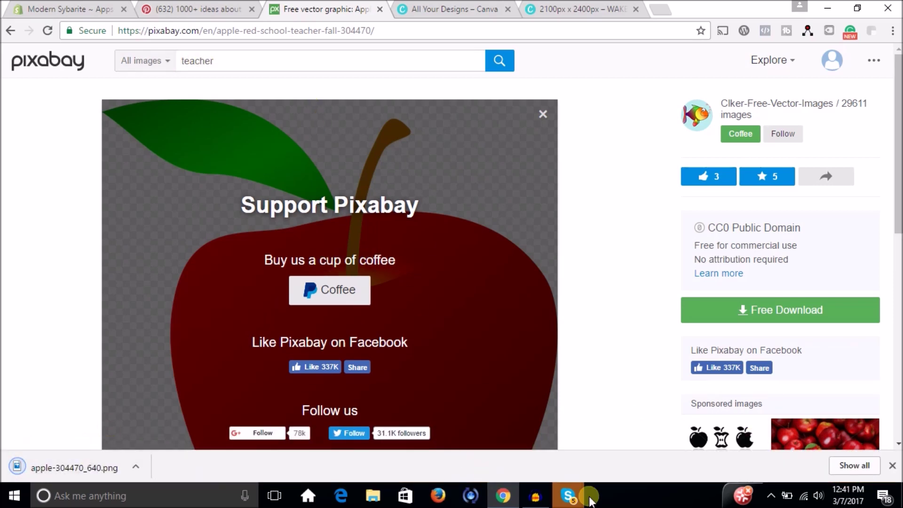
Switch to the WAKE UP design in Canva and upload the downloaded apple-304470_640.png image.
{"action": "left_click", "coordinate": [534, 7]}
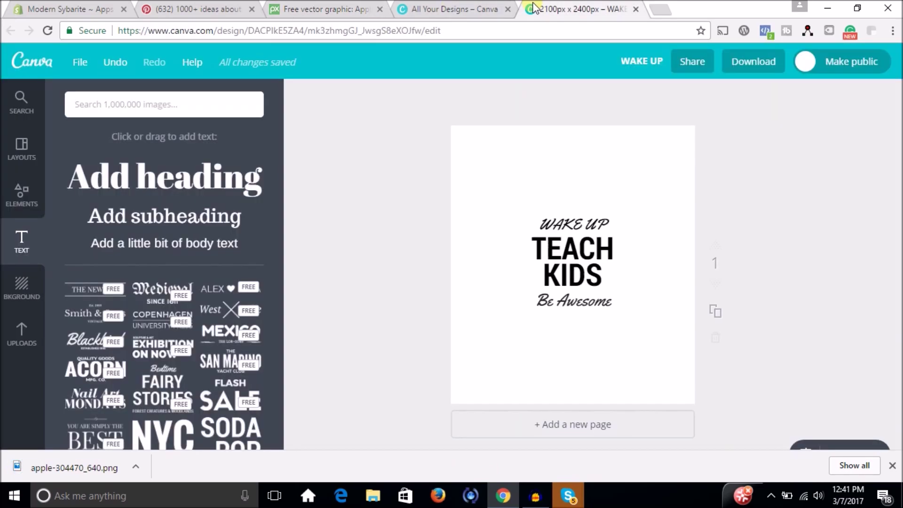
{"action": "left_click", "coordinate": [38, 339]}
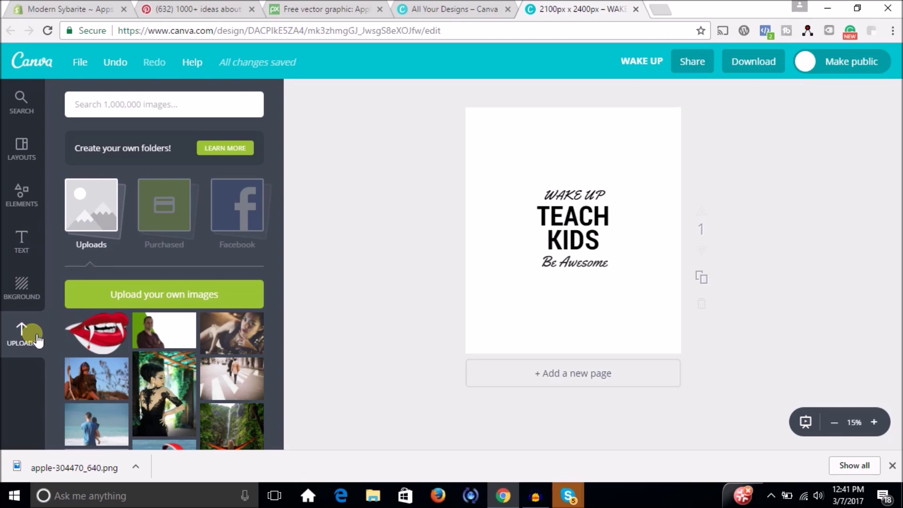
{"action": "left_click", "coordinate": [191, 291]}
{"action": "left_click", "coordinate": [304, 305]}
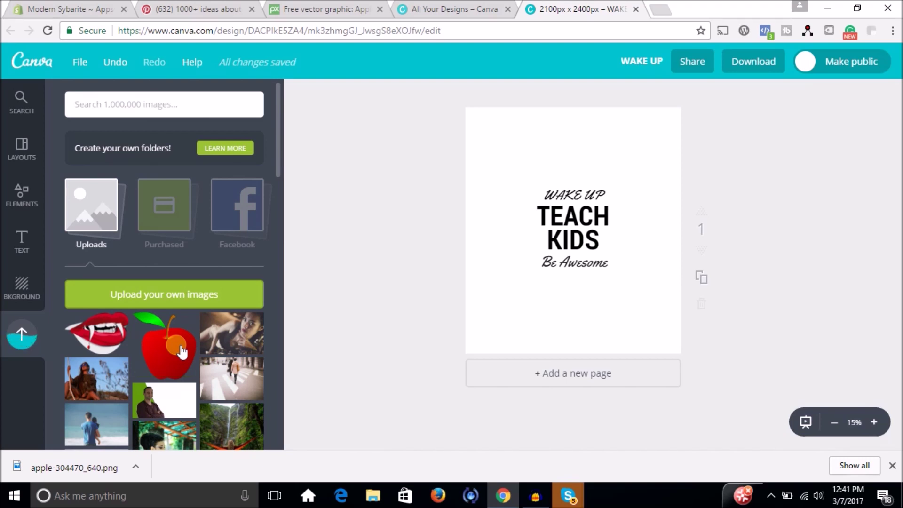
Add the uploaded apple to the page, shrink it and centre it just below the Be Awesome line.
{"action": "left_click", "coordinate": [181, 350]}
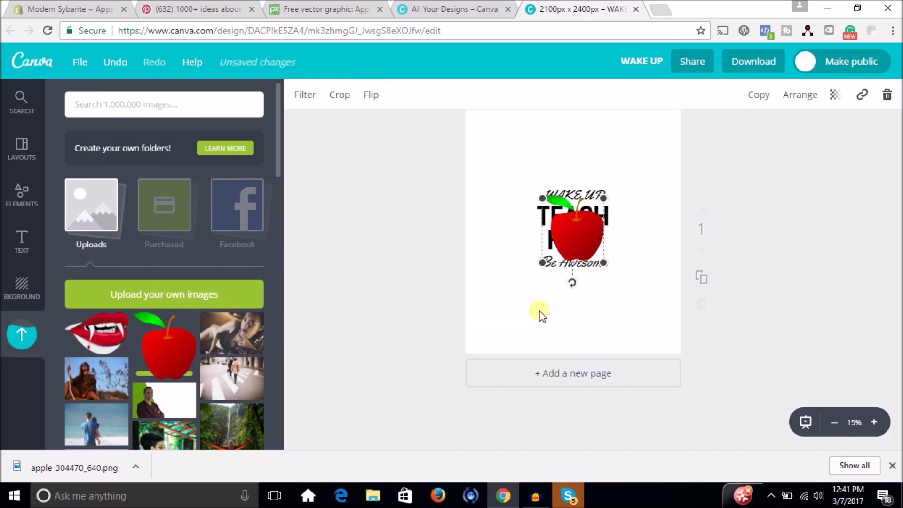
{"action": "left_click_drag", "start_coordinate": [591, 237], "coordinate": [584, 307]}
{"action": "left_click_drag", "start_coordinate": [603, 337], "coordinate": [585, 310]}
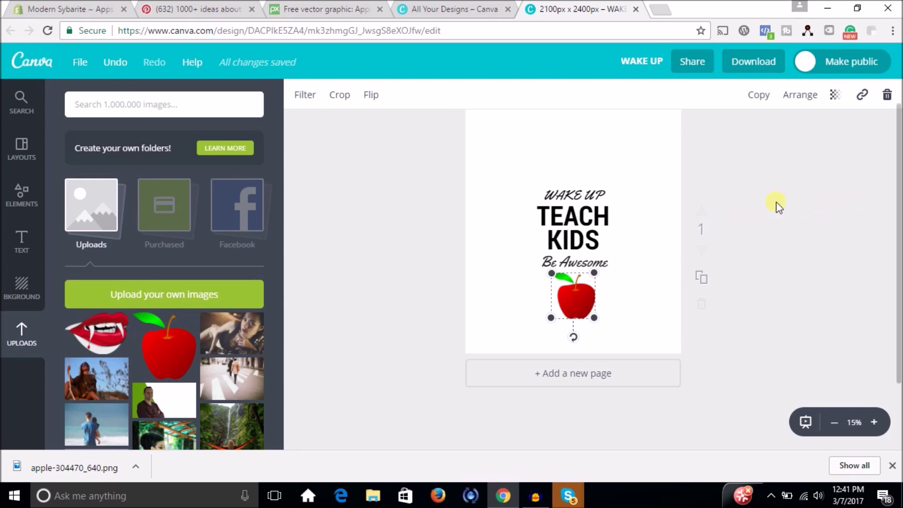
Download the design as a PNG with a transparent background, and switch to Kite's Product Generator in Shopify.
{"action": "left_click", "coordinate": [759, 73]}
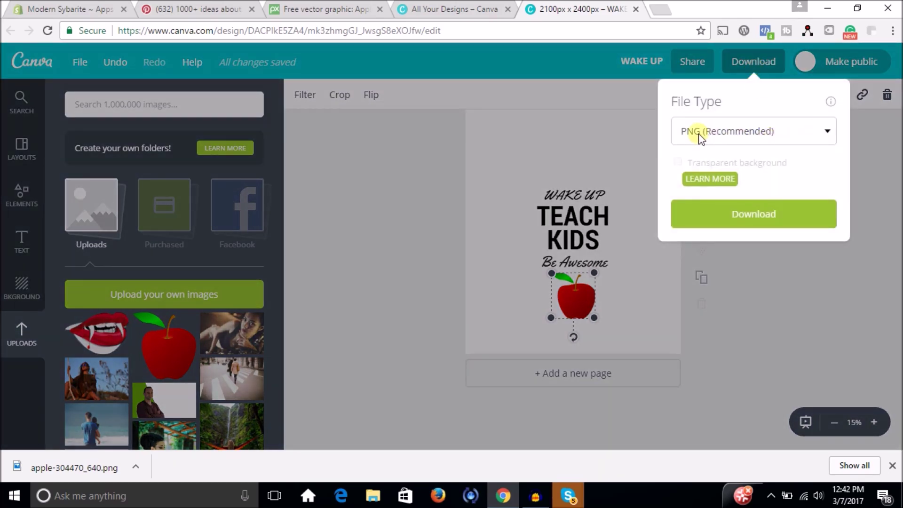
{"action": "left_click", "coordinate": [688, 163]}
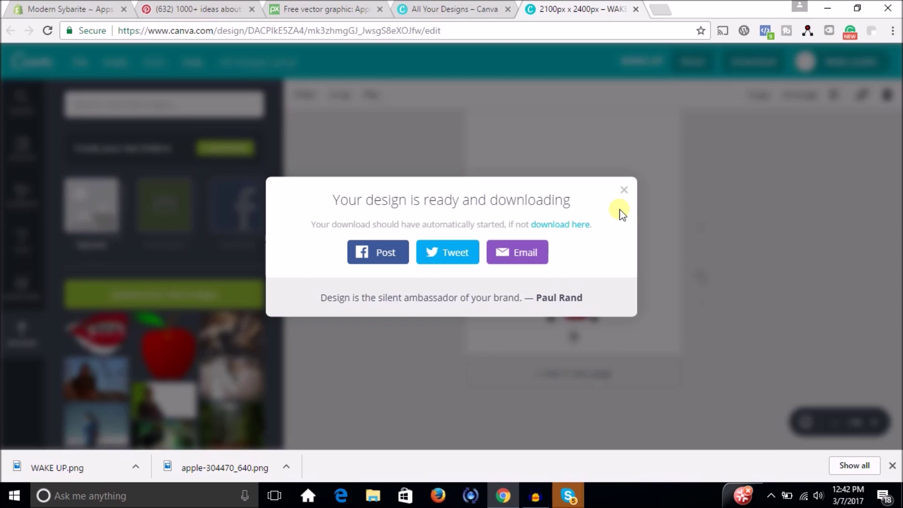
{"action": "left_click", "coordinate": [631, 192]}
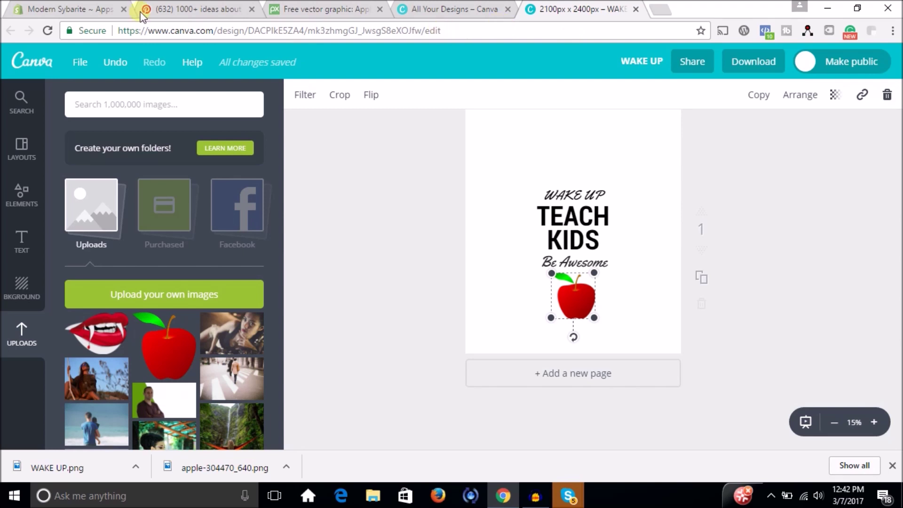
{"action": "left_click", "coordinate": [99, 10]}
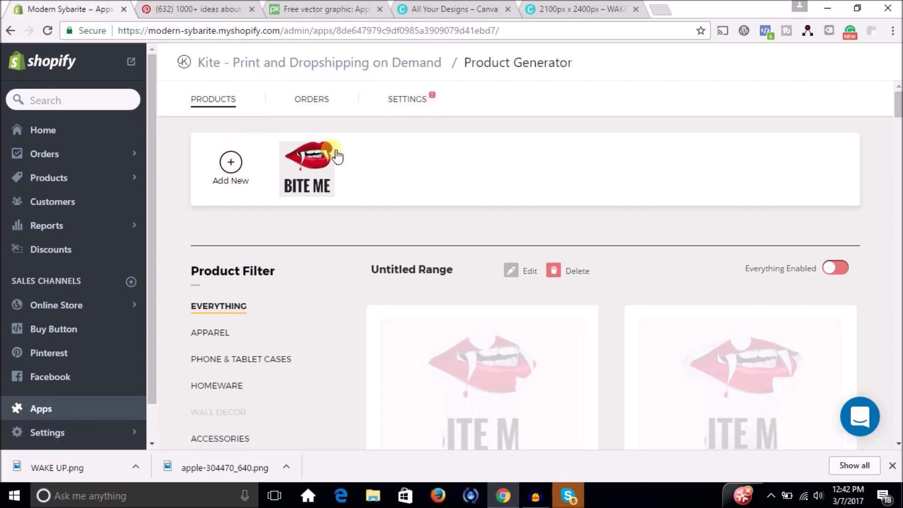
Upload WAKE UP.png from Downloads as a new design in the Product Generator and check it on the black T-shirt mockups.
{"action": "left_click", "coordinate": [237, 176]}
{"action": "type", "text": "wa"}
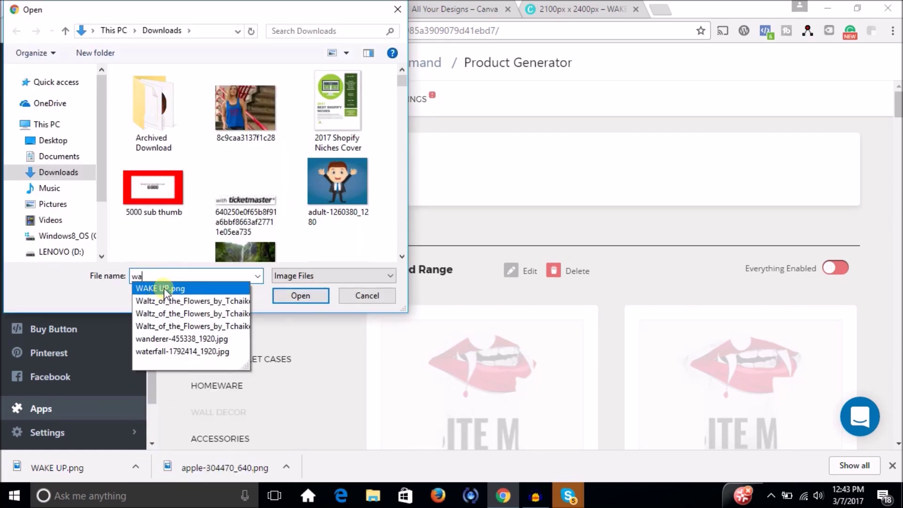
{"action": "left_click", "coordinate": [164, 287]}
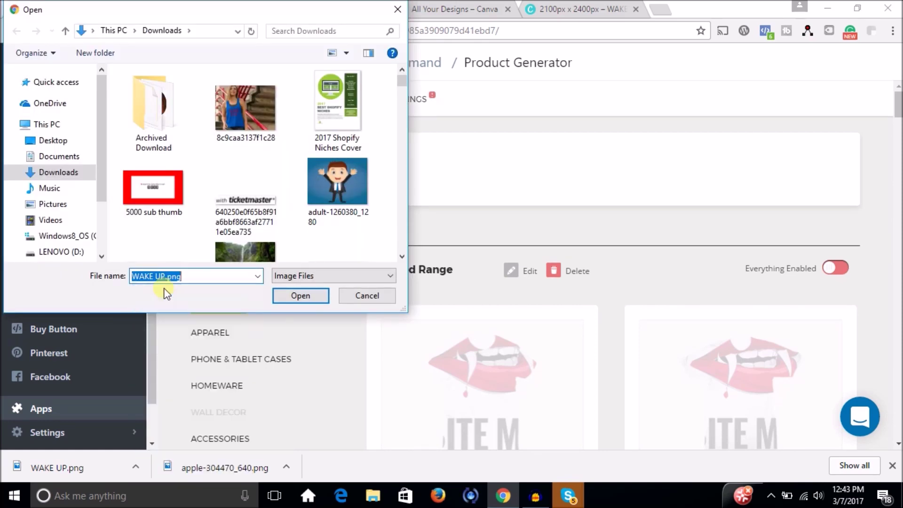
{"action": "left_click", "coordinate": [312, 295]}
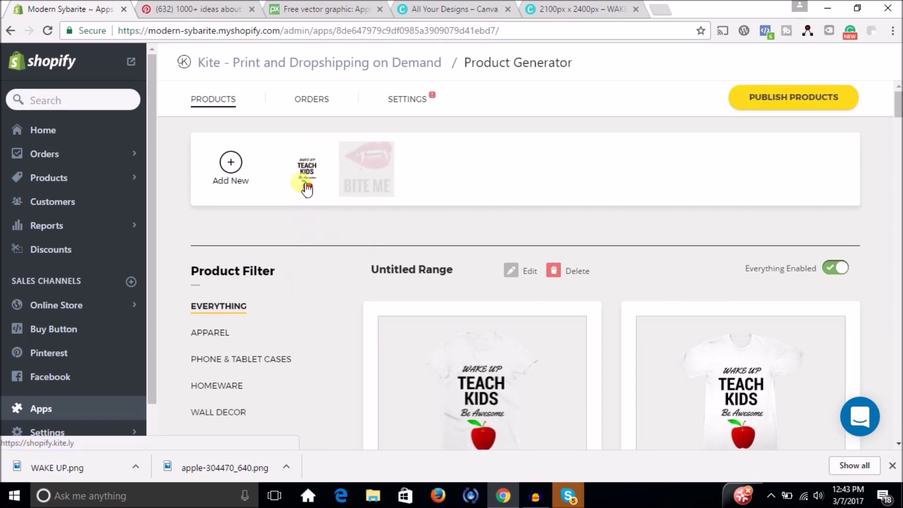
{"action": "left_click_drag", "start_coordinate": [897, 126], "coordinate": [889, 68]}
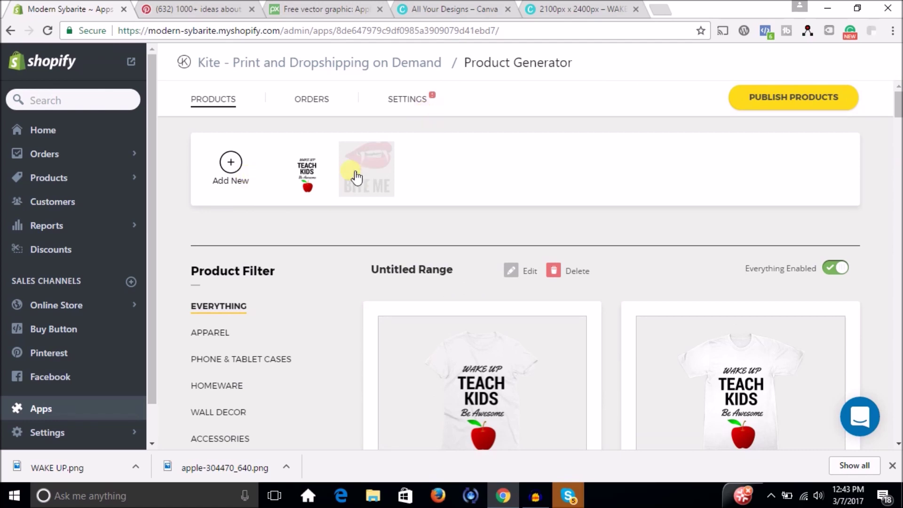
{"action": "left_click_drag", "start_coordinate": [898, 119], "coordinate": [899, 163]}
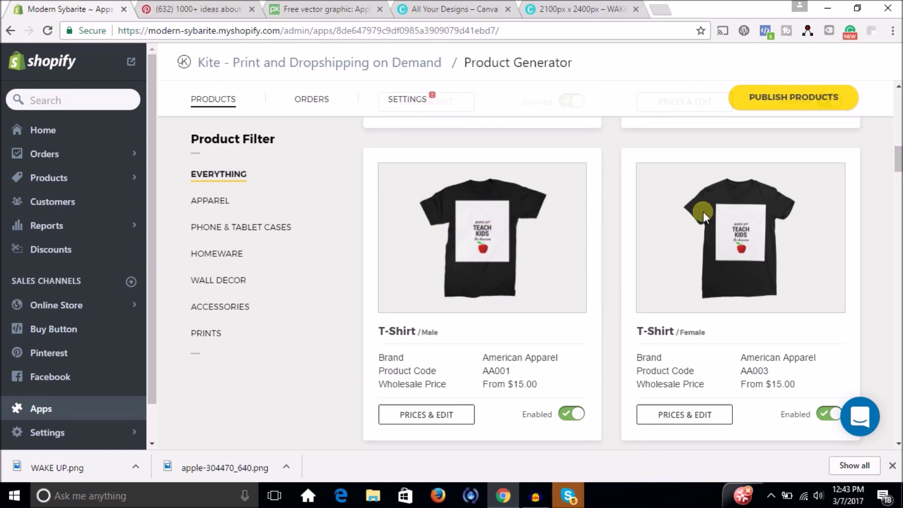
{"action": "left_click_drag", "start_coordinate": [899, 162], "coordinate": [899, 151]}
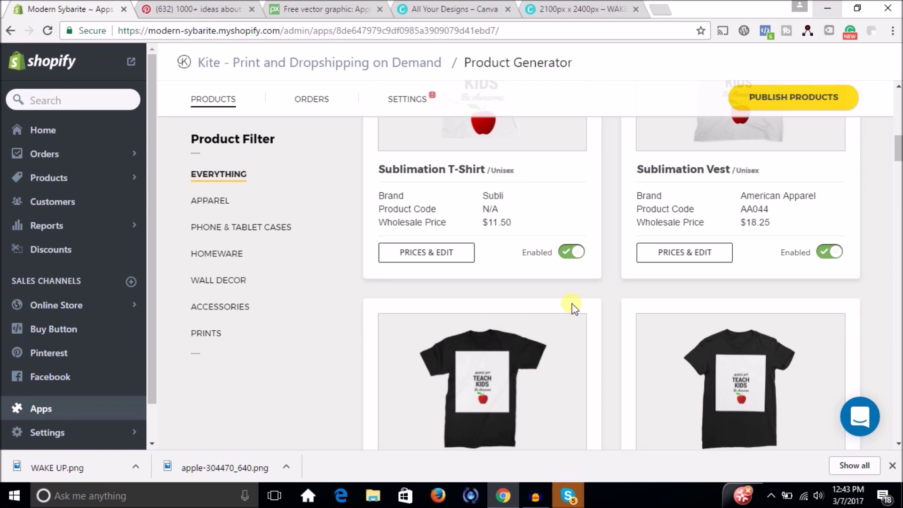
Switch to paint.net with WAKE UP.png open, select the white background with the Magic Wand and delete it.
{"action": "left_click", "coordinate": [829, 9]}
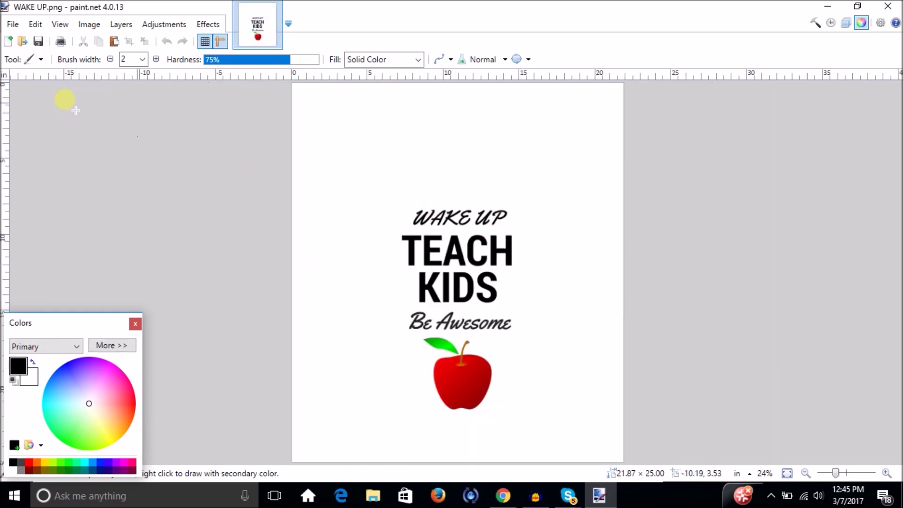
{"action": "left_click", "coordinate": [41, 59]}
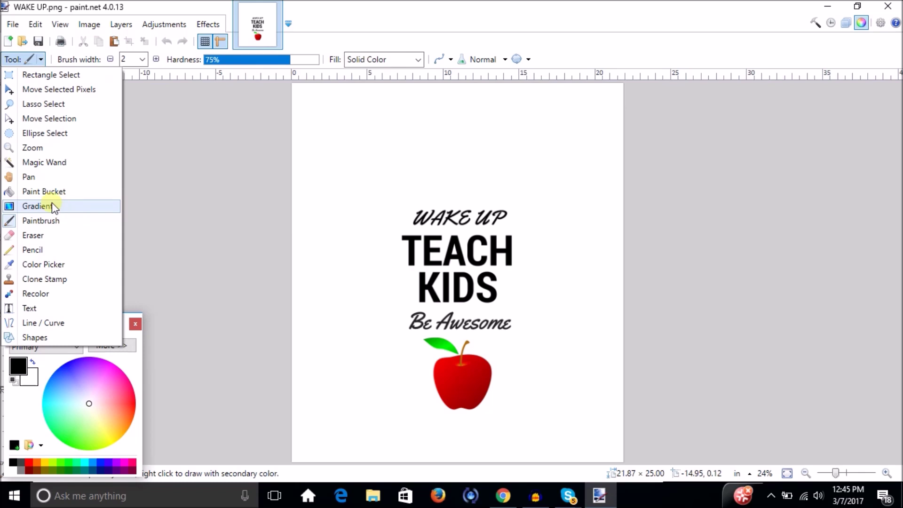
{"action": "left_click", "coordinate": [81, 162]}
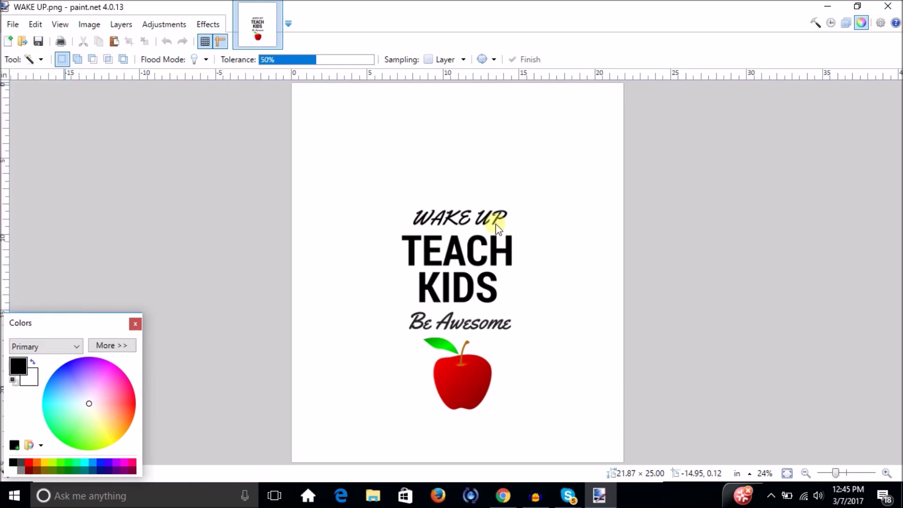
{"action": "left_click", "coordinate": [417, 200]}
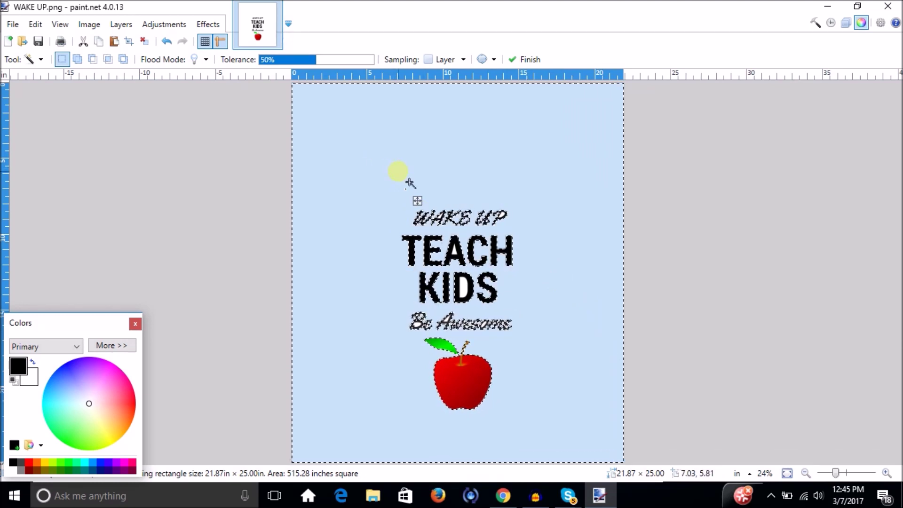
{"action": "left_click", "coordinate": [362, 169]}
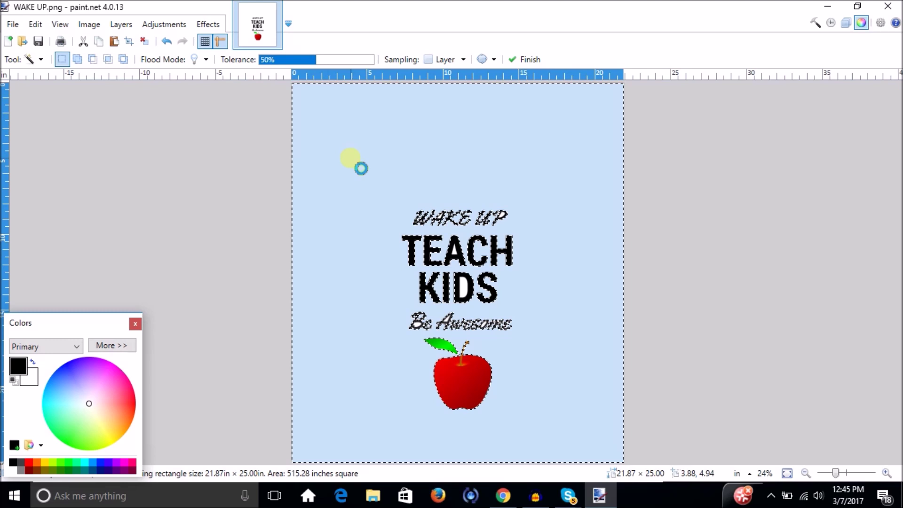
{"action": "key", "text": "Delete"}
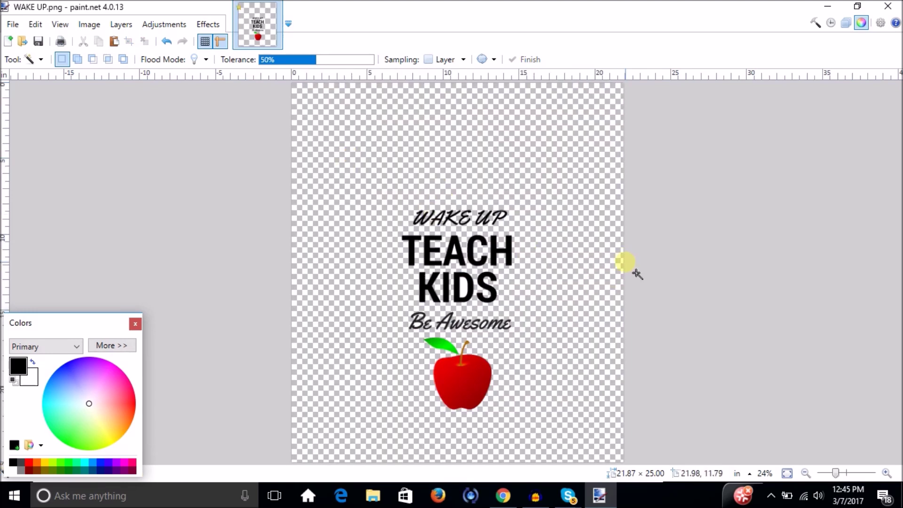
Remove the leftover white enclosed in the letters of WAKE UP and in the A and D of TEACH KIDS.
{"action": "scroll", "coordinate": [630, 264], "scroll_direction": "up", "scroll_amount": 3}
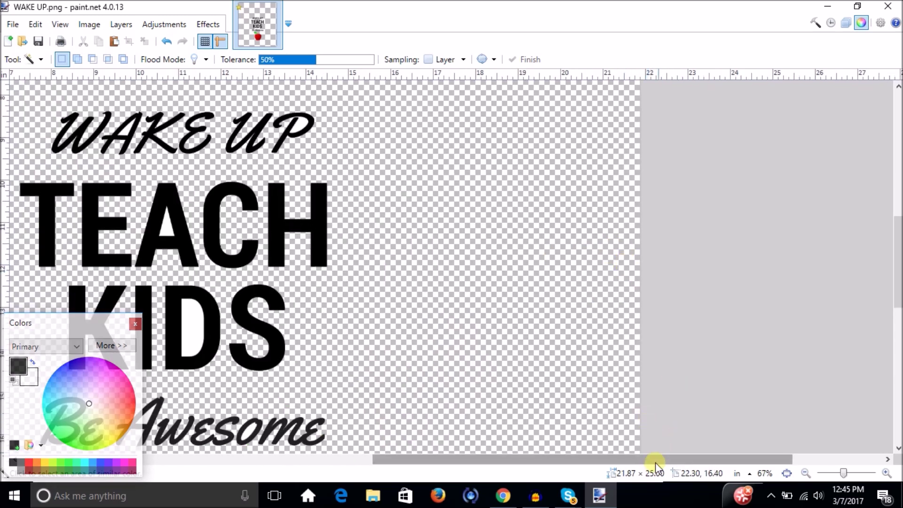
{"action": "left_click_drag", "start_coordinate": [658, 460], "coordinate": [453, 228]}
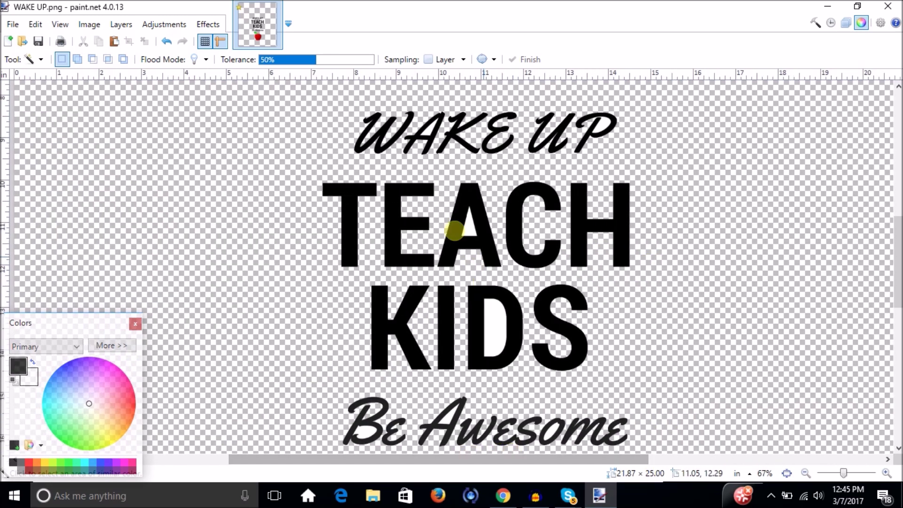
{"action": "left_click", "coordinate": [429, 128]}
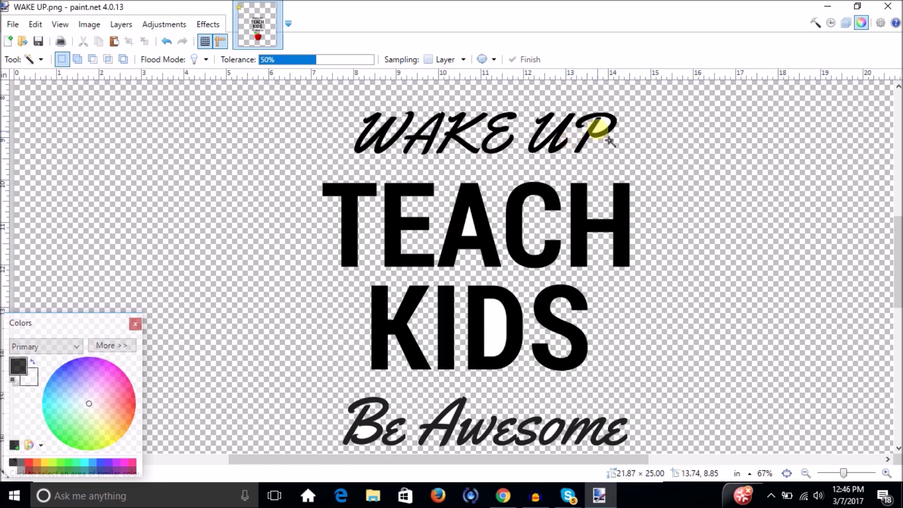
{"action": "left_click", "coordinate": [600, 124]}
{"action": "key", "text": "ctrl+d"}
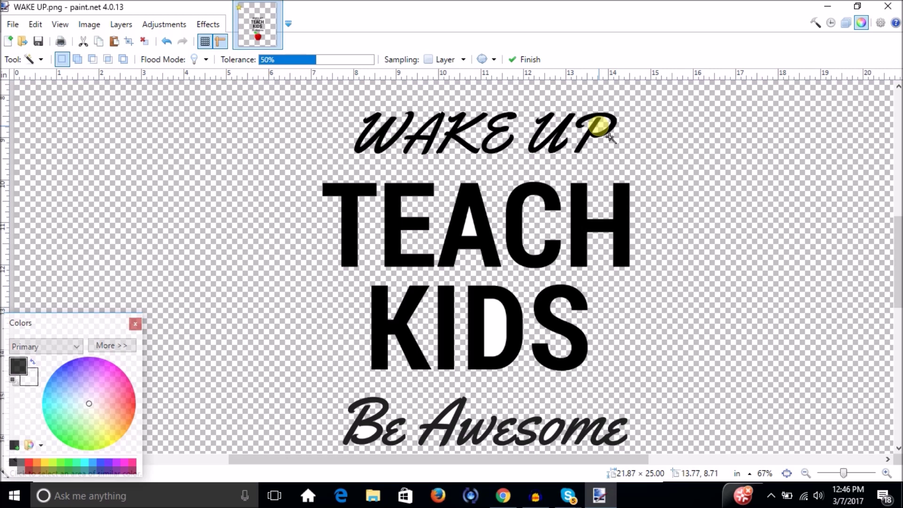
{"action": "left_click", "coordinate": [469, 224]}
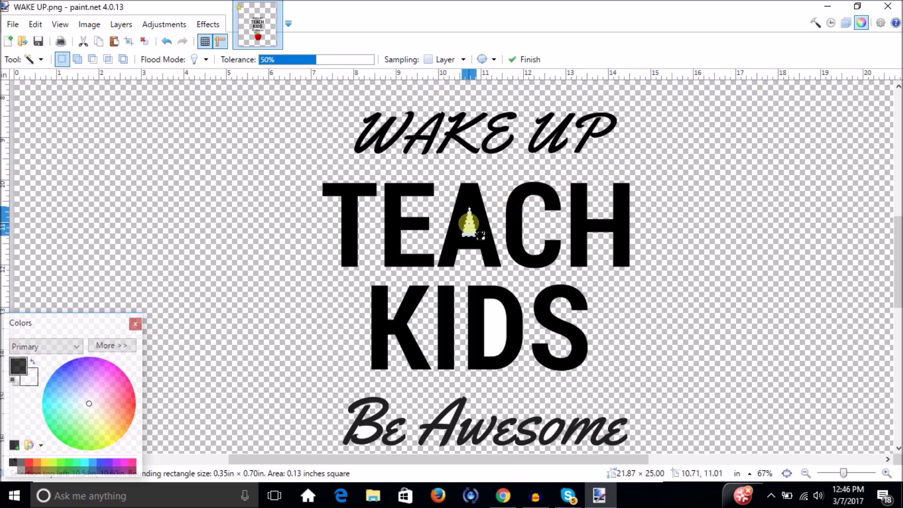
{"action": "key", "text": "ctrl+d"}
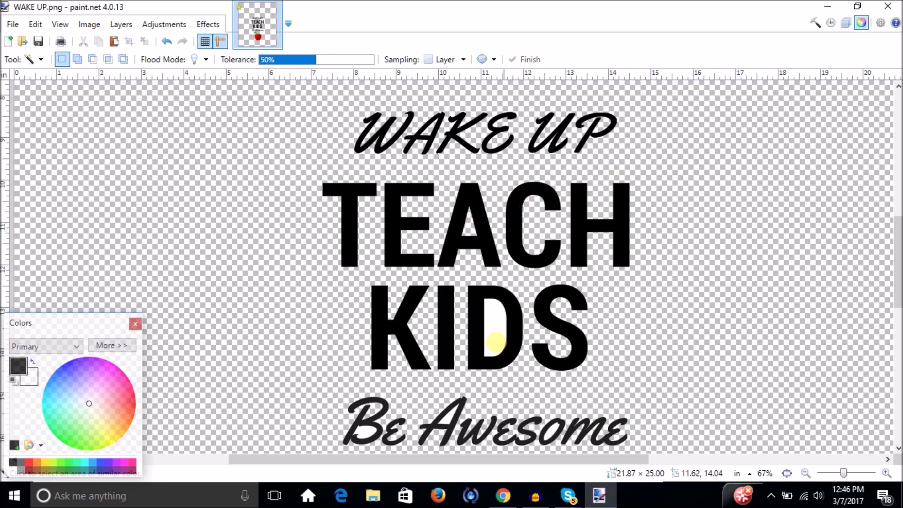
{"action": "left_click", "coordinate": [495, 340]}
{"action": "key", "text": "ctrl+d"}
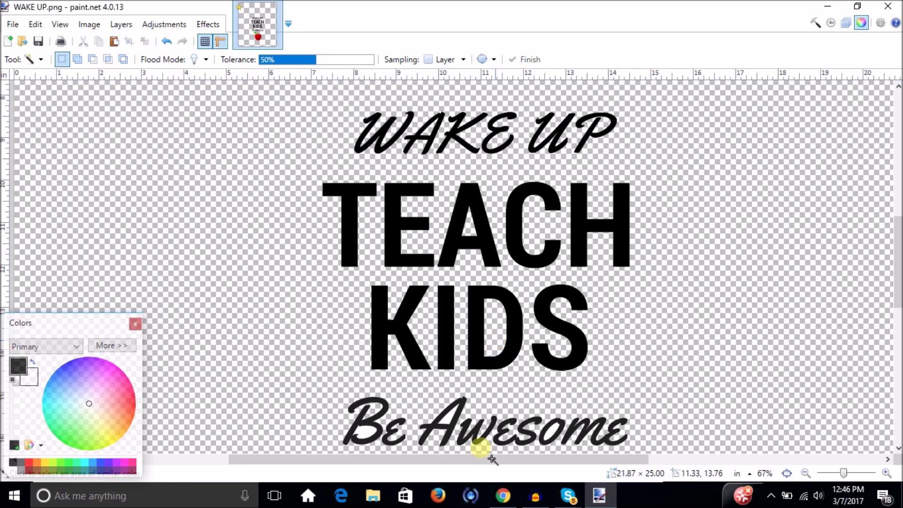
Remove the white enclosed in the letters of Be Awesome and check the rest of the design, including the apple, for leftovers.
{"action": "left_click", "coordinate": [377, 445]}
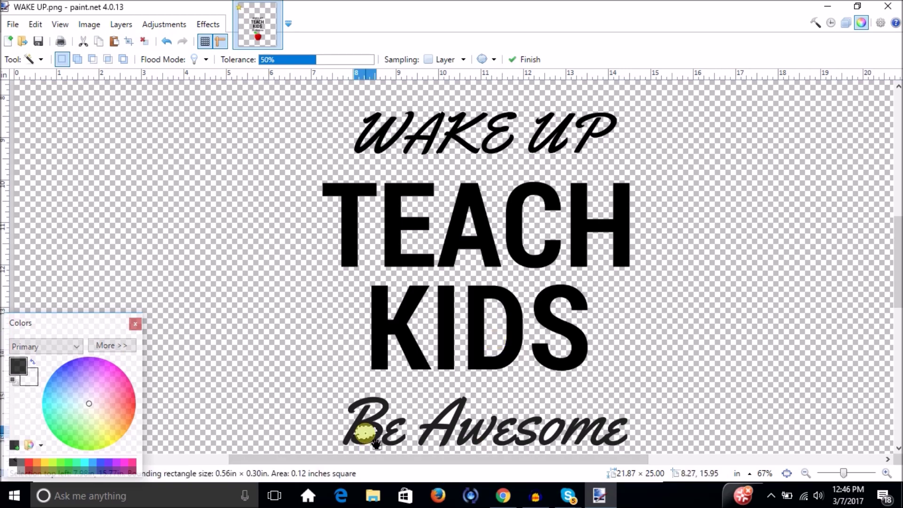
{"action": "key", "text": "ctrl+d"}
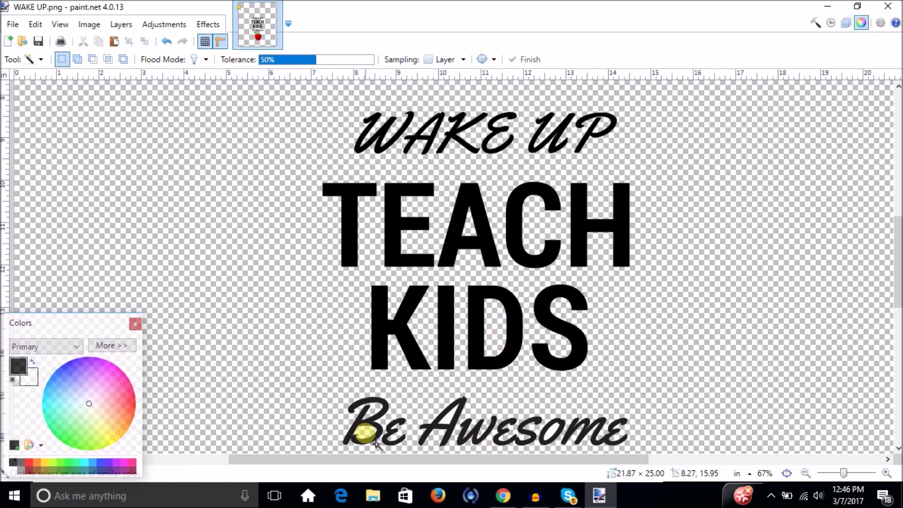
{"action": "left_click", "coordinate": [457, 430]}
{"action": "key", "text": "ctrl+d"}
{"action": "left_click", "coordinate": [563, 440]}
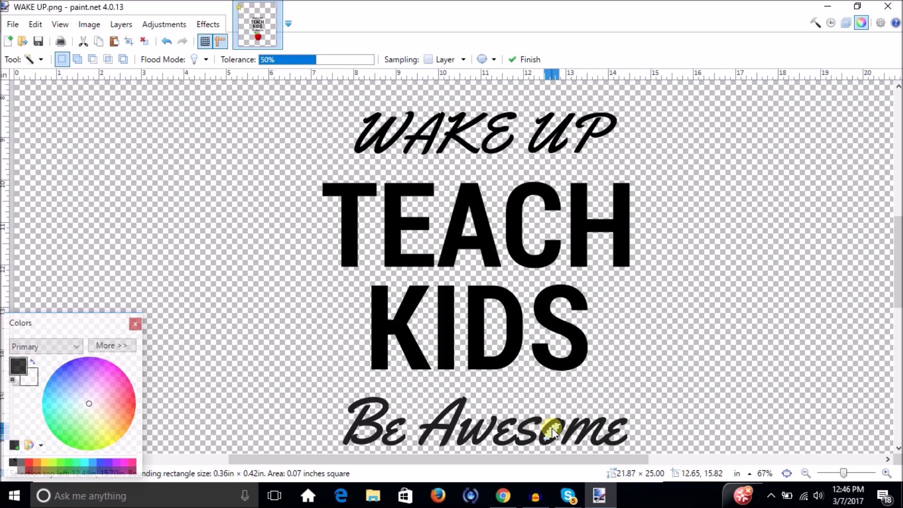
{"action": "key", "text": "ctrl+d"}
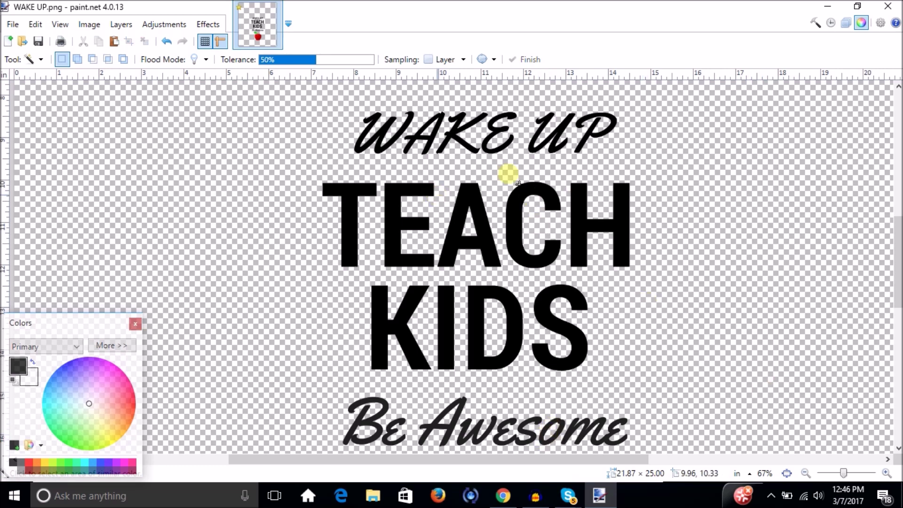
{"action": "left_click_drag", "start_coordinate": [898, 242], "coordinate": [898, 310]}
{"action": "right_click", "coordinate": [898, 310]}
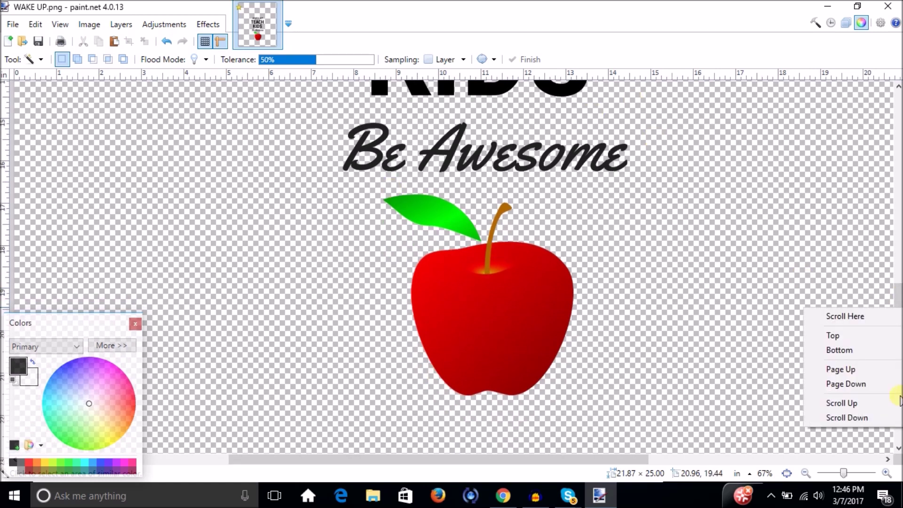
{"action": "left_click", "coordinate": [893, 286]}
{"action": "scroll", "coordinate": [894, 235], "scroll_direction": "up", "scroll_amount": 3}
{"action": "scroll", "coordinate": [894, 209], "scroll_direction": "up", "scroll_amount": 5}
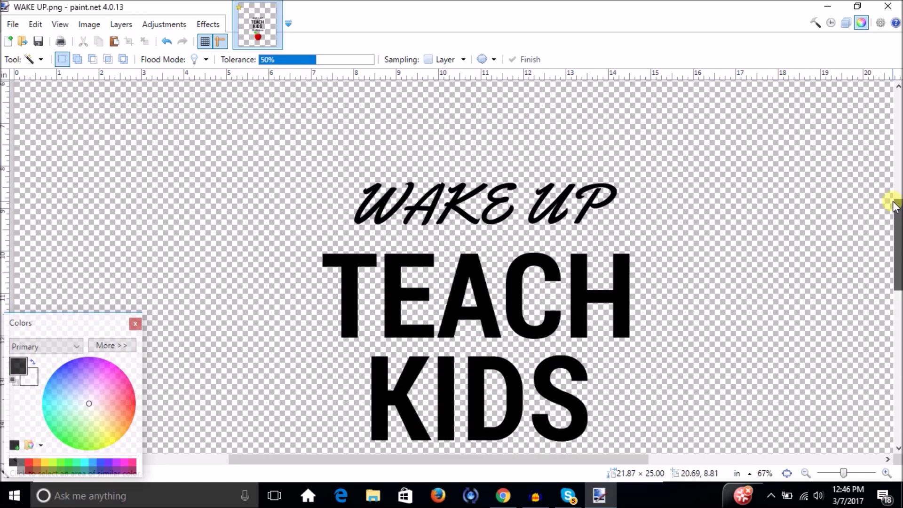
{"action": "left_click_drag", "start_coordinate": [894, 206], "coordinate": [898, 253]}
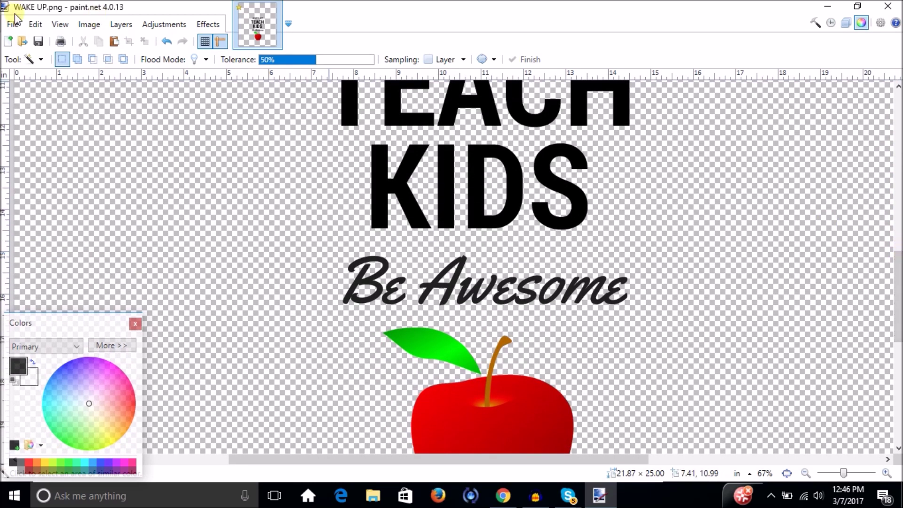
Save the image in Downloads as a PNG named teeshirt transparent, with the bit depth on Auto-detect.
{"action": "left_click", "coordinate": [14, 27]}
{"action": "key", "text": "Escape"}
{"action": "left_click", "coordinate": [12, 27]}
{"action": "left_click", "coordinate": [117, 125]}
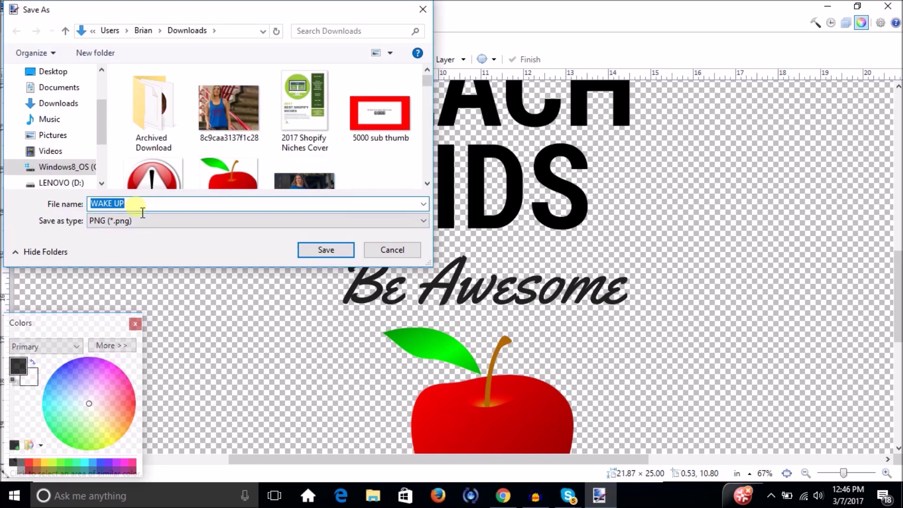
{"action": "type", "text": "te"}
{"action": "type", "text": "eshirt transparent"}
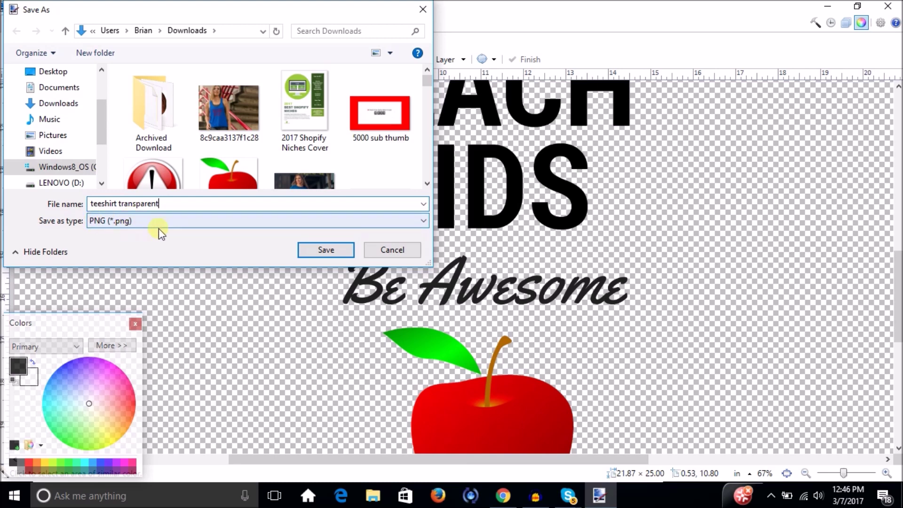
{"action": "left_click", "coordinate": [324, 251]}
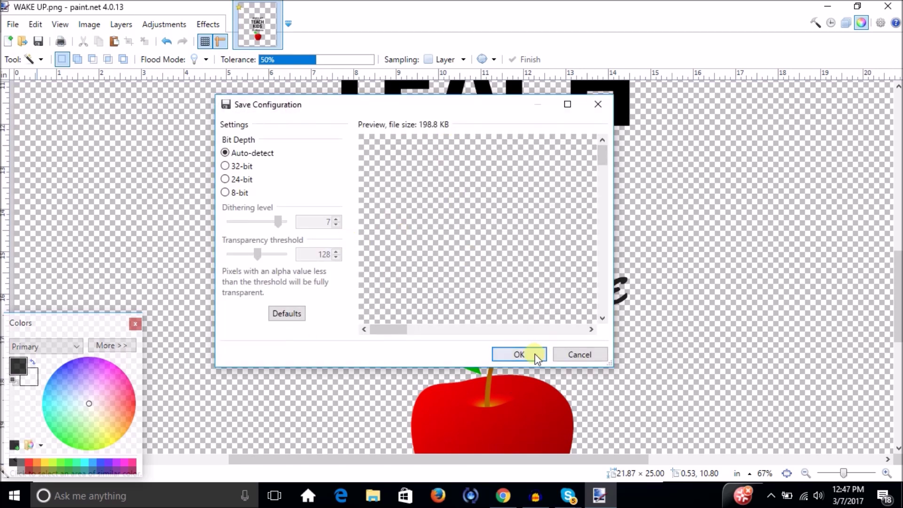
{"action": "left_click", "coordinate": [518, 353]}
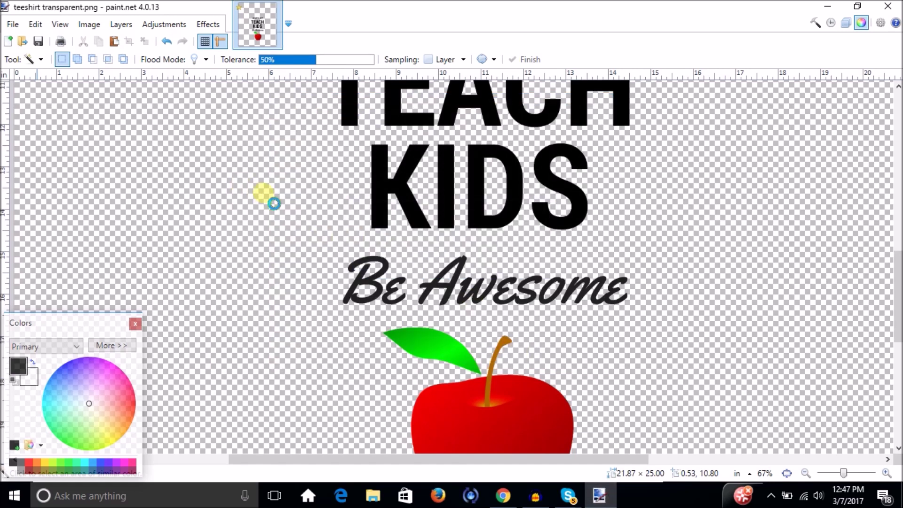
Switch to Kite in Chrome, upload teeshirt transparent.png as a new design and check it on the black T-shirt mockups.
{"action": "left_click", "coordinate": [503, 495]}
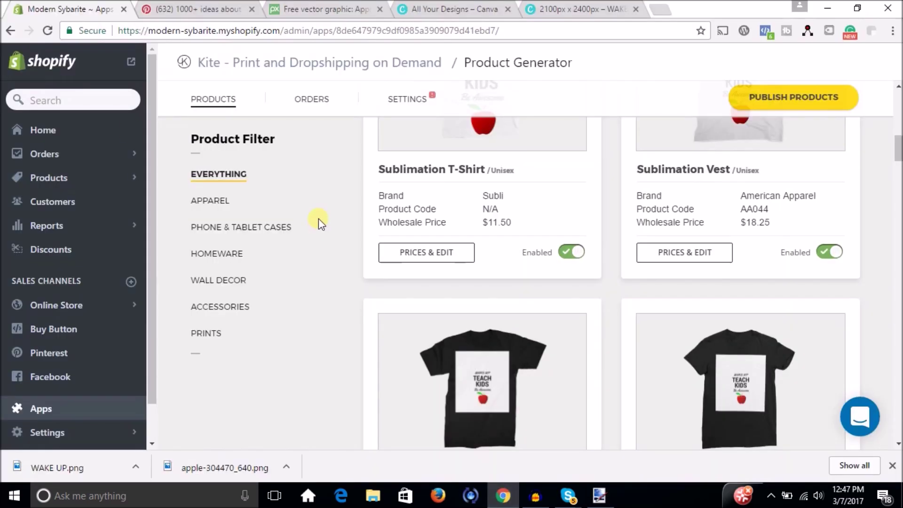
{"action": "left_click_drag", "start_coordinate": [897, 159], "coordinate": [897, 110]}
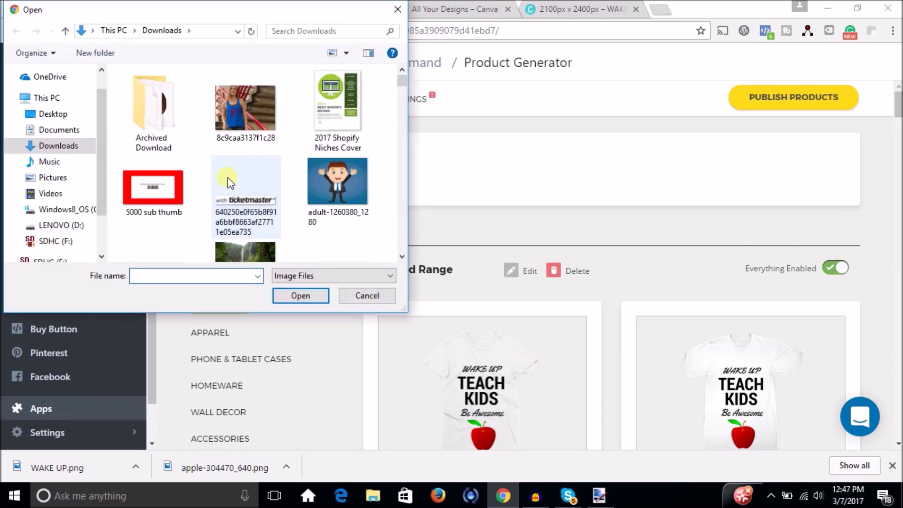
{"action": "type", "text": "te"}
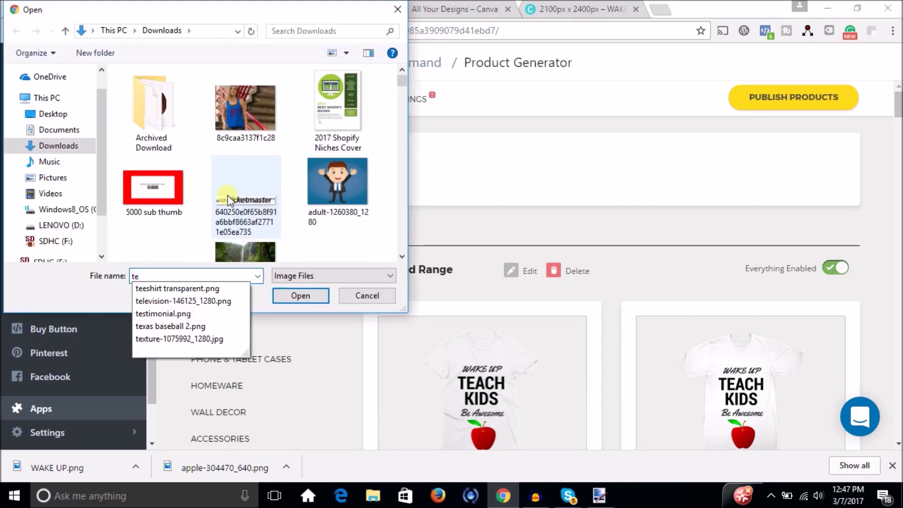
{"action": "left_click", "coordinate": [209, 288]}
{"action": "left_click", "coordinate": [301, 296]}
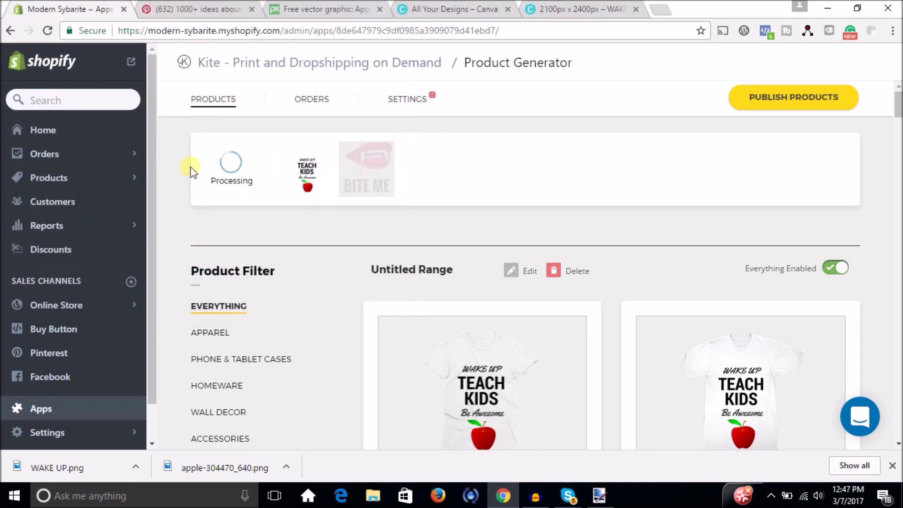
{"action": "scroll", "coordinate": [898, 128], "scroll_direction": "down", "scroll_amount": 3}
{"action": "left_click_drag", "start_coordinate": [898, 128], "coordinate": [898, 159]}
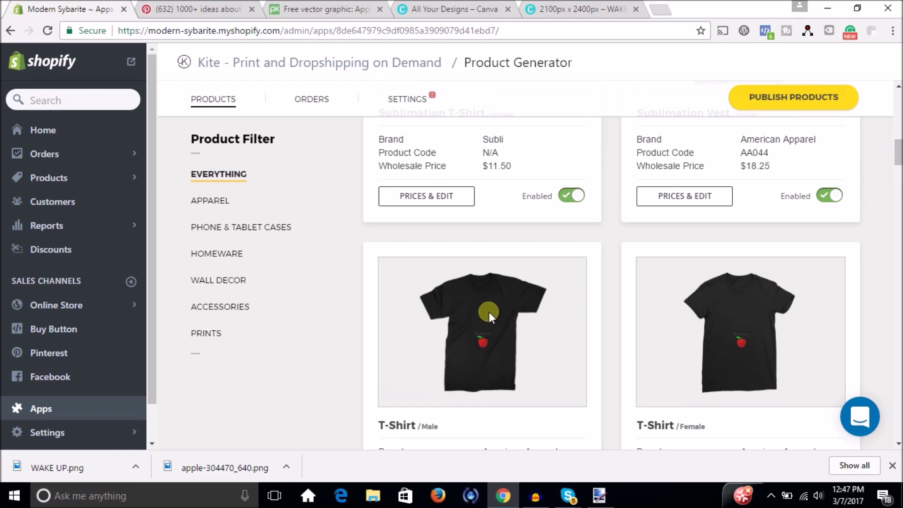
Review how the design looks on the hoodie, tank top, phone and tablet cases, magnet frame, cushion, poster and canvas mockups.
{"action": "left_click_drag", "start_coordinate": [898, 174], "coordinate": [898, 275]}
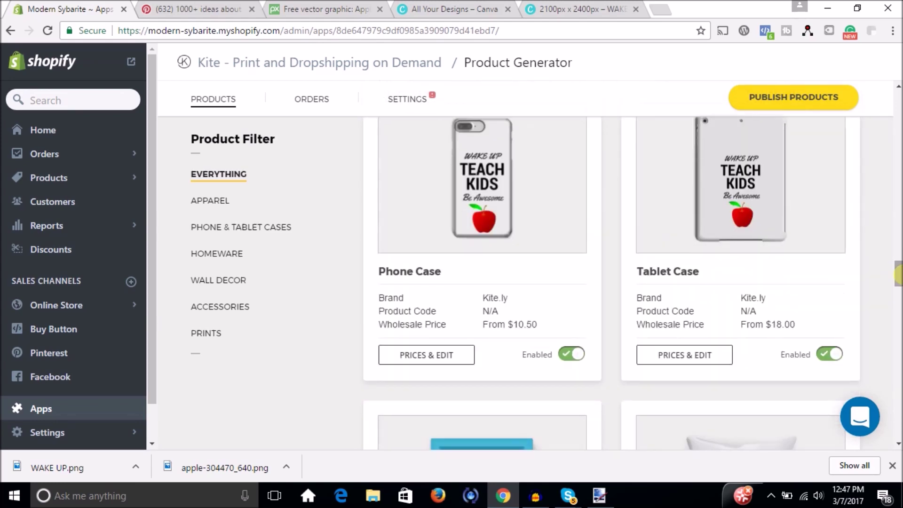
{"action": "left_click_drag", "start_coordinate": [898, 265], "coordinate": [898, 219]}
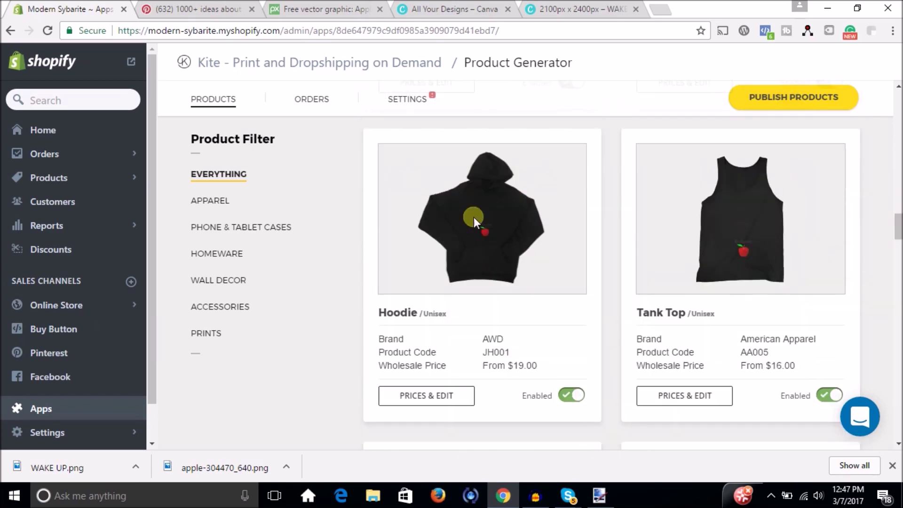
{"action": "left_click_drag", "start_coordinate": [898, 225], "coordinate": [899, 278]}
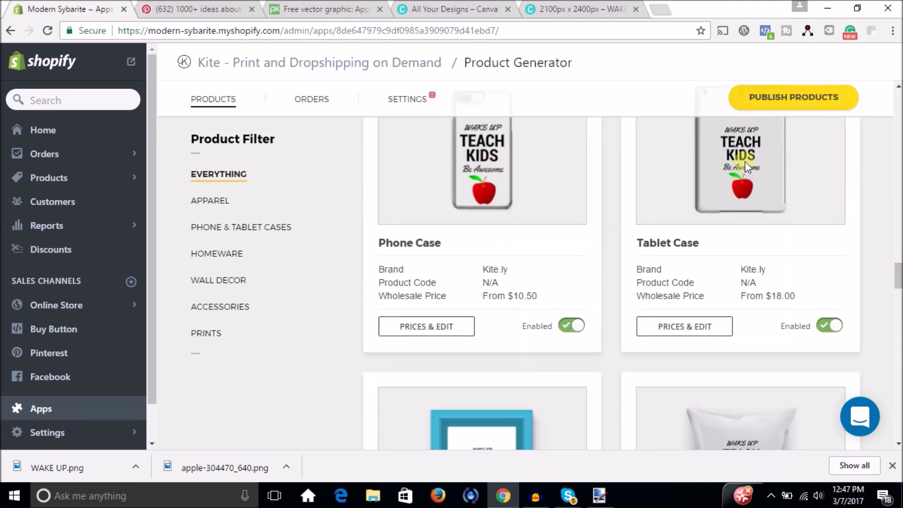
{"action": "scroll", "coordinate": [898, 279], "scroll_direction": "down", "scroll_amount": 5}
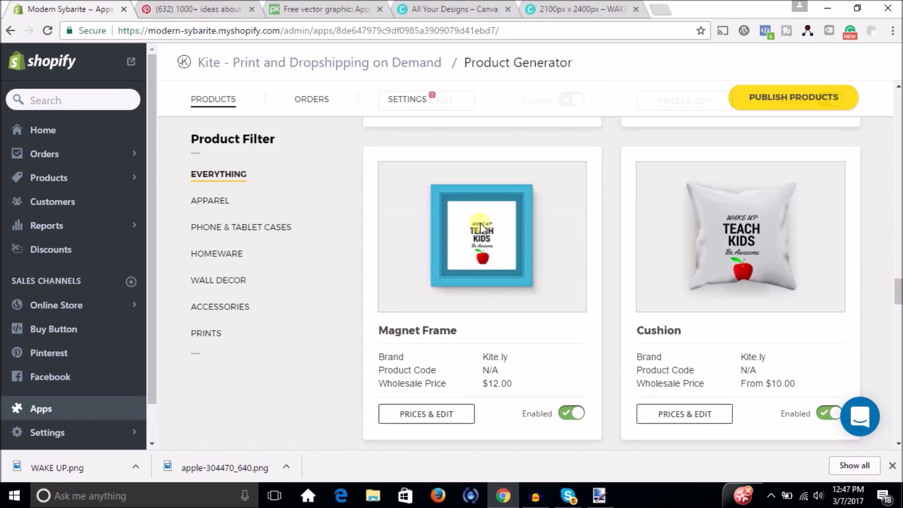
{"action": "left_click_drag", "start_coordinate": [898, 299], "coordinate": [898, 330]}
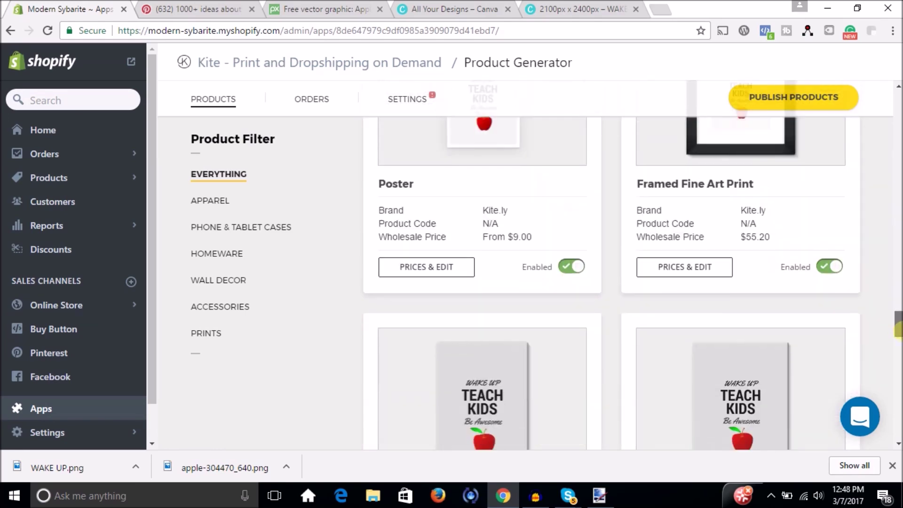
{"action": "scroll", "coordinate": [898, 330], "scroll_direction": "down", "scroll_amount": 5}
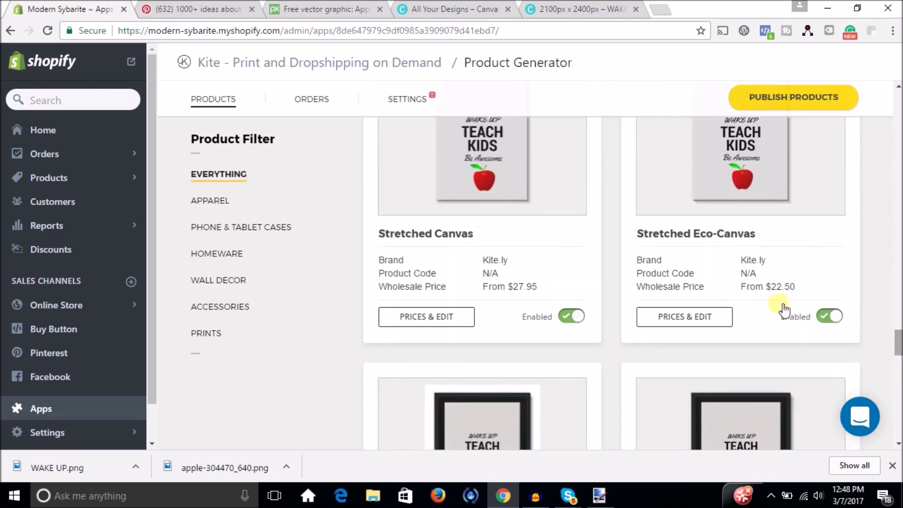
Disable every product in the Untitled Range and enable only the female T-Shirt, product code AA003.
{"action": "left_click_drag", "start_coordinate": [899, 349], "coordinate": [898, 153]}
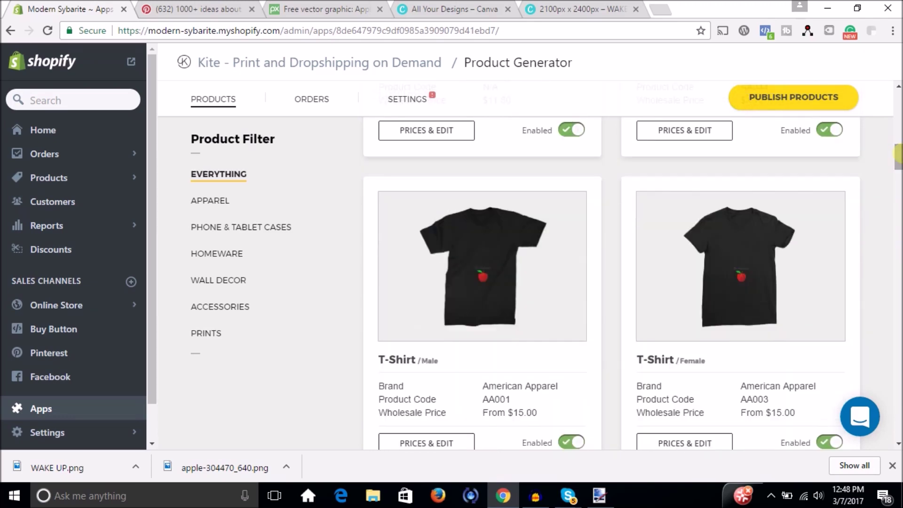
{"action": "left_click_drag", "start_coordinate": [898, 153], "coordinate": [897, 115]}
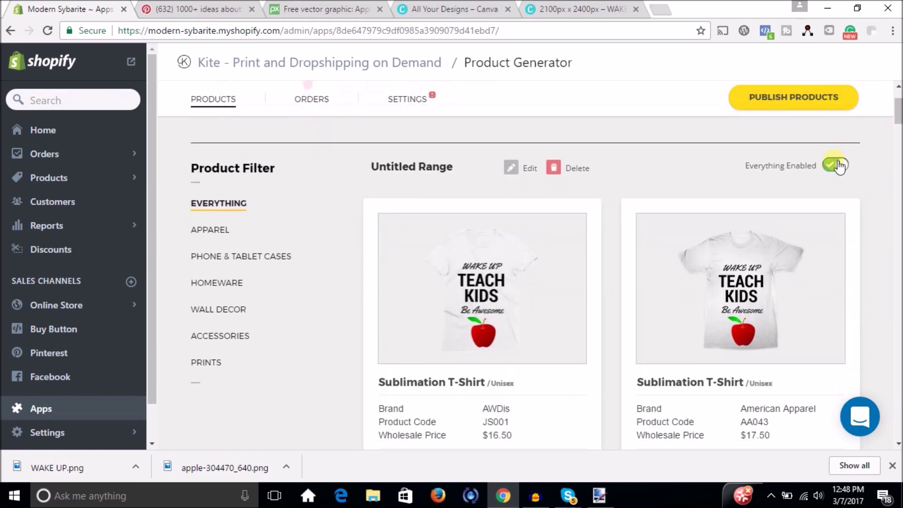
{"action": "left_click", "coordinate": [837, 165]}
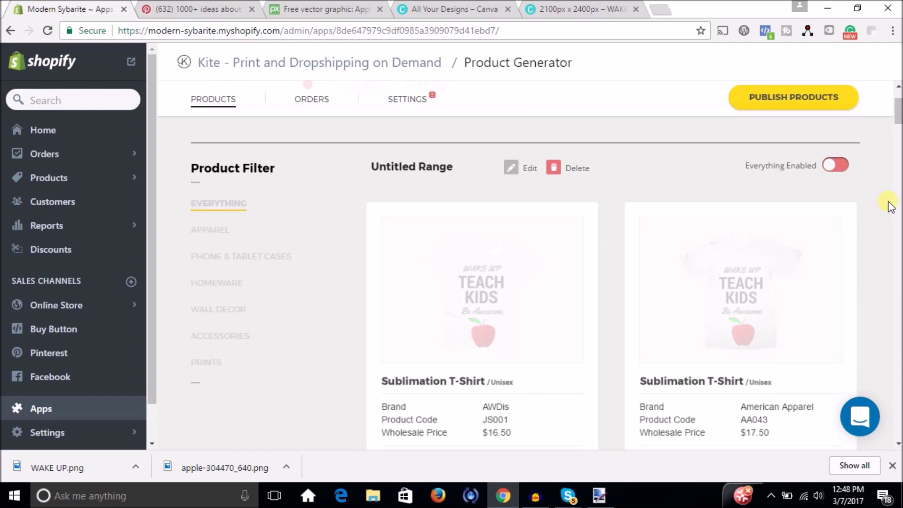
{"action": "left_click_drag", "start_coordinate": [898, 124], "coordinate": [899, 166]}
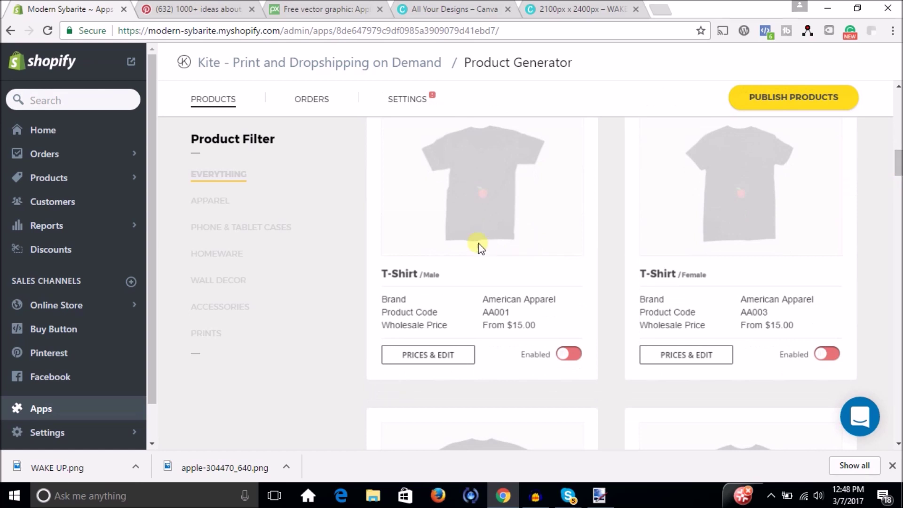
{"action": "left_click", "coordinate": [829, 355]}
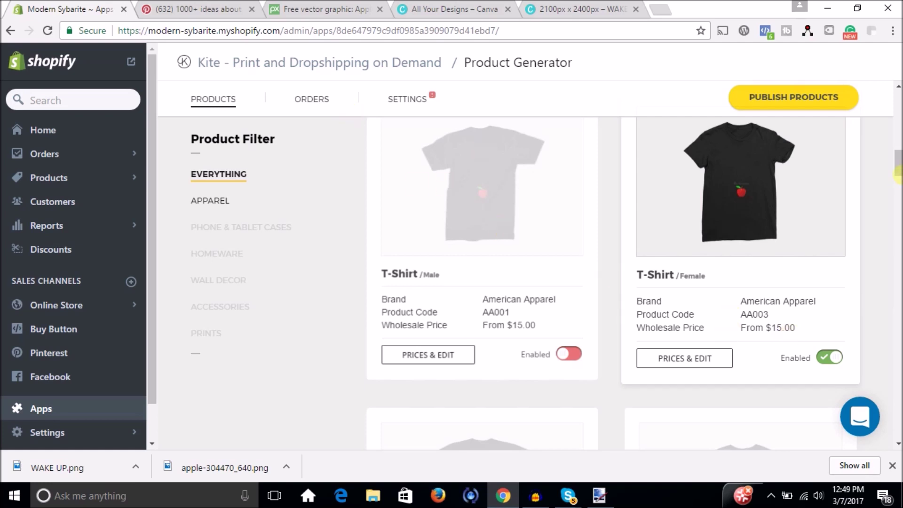
Open the female T-shirt's prices and editing page, disable the black and dark navy colors, and preview the design on brown.
{"action": "scroll", "coordinate": [897, 167], "scroll_direction": "down", "scroll_amount": 1}
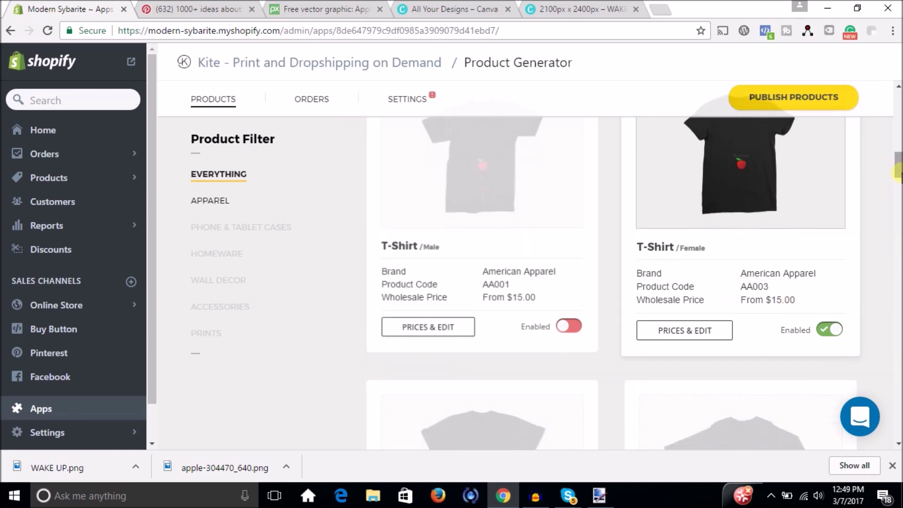
{"action": "left_click", "coordinate": [683, 331]}
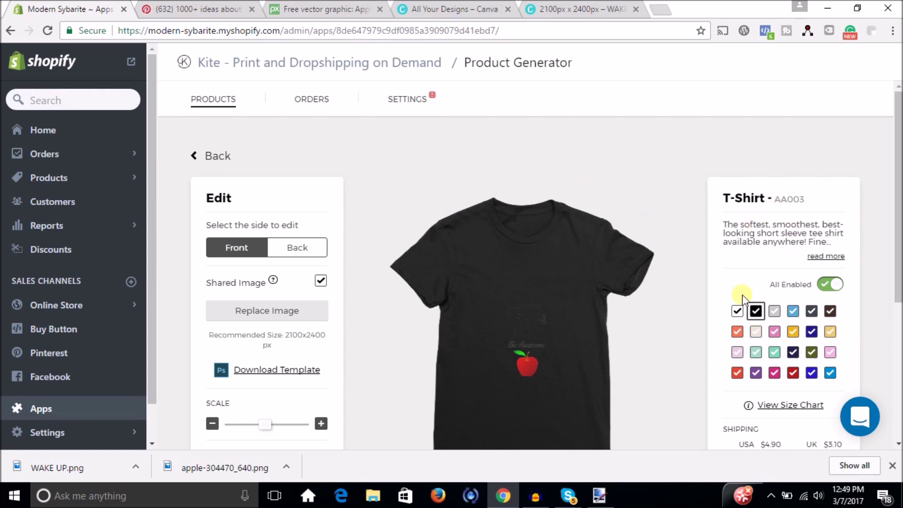
{"action": "left_click", "coordinate": [759, 315]}
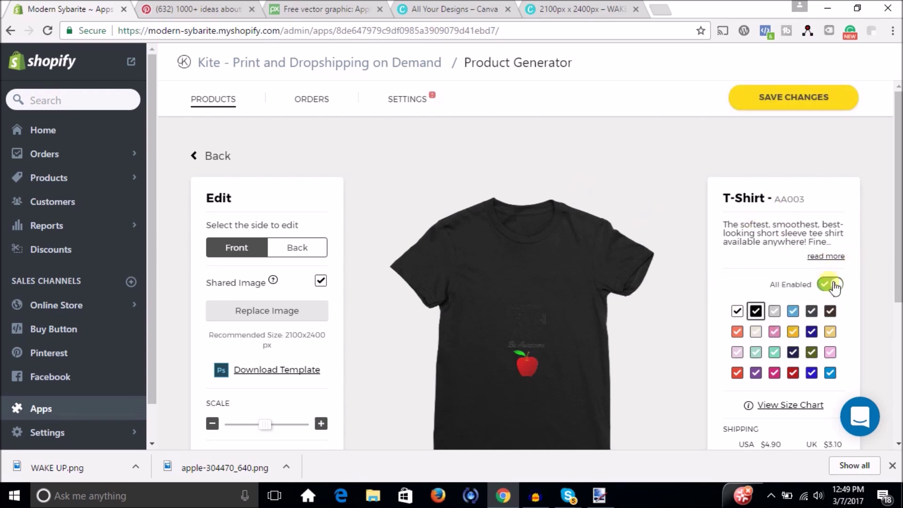
{"action": "left_click", "coordinate": [757, 312]}
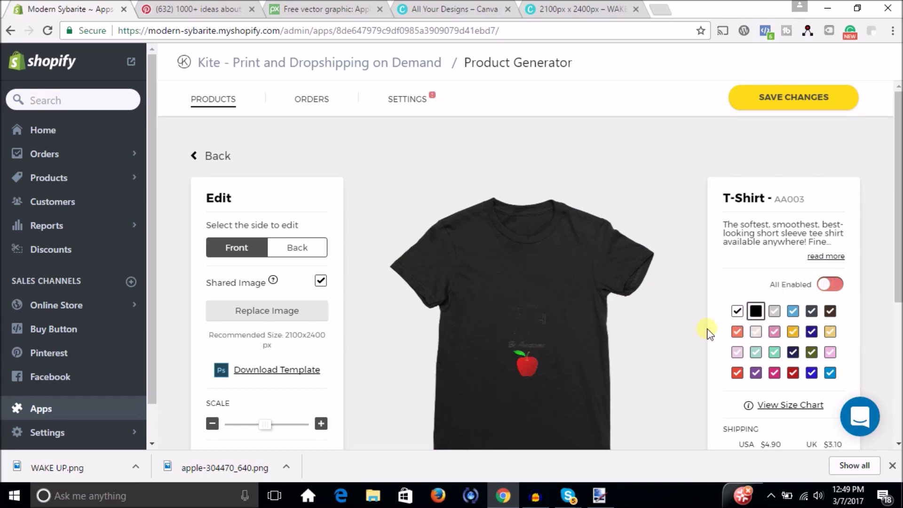
{"action": "left_click", "coordinate": [795, 354]}
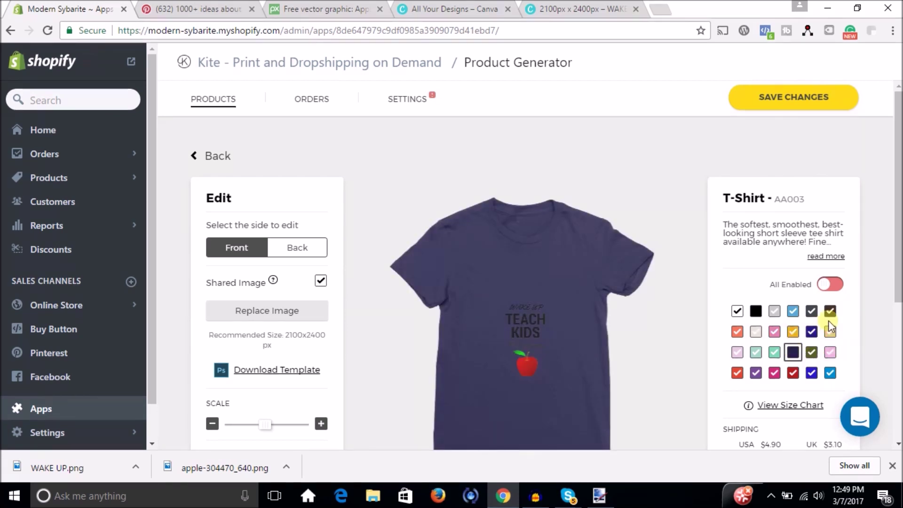
{"action": "left_click", "coordinate": [830, 312]}
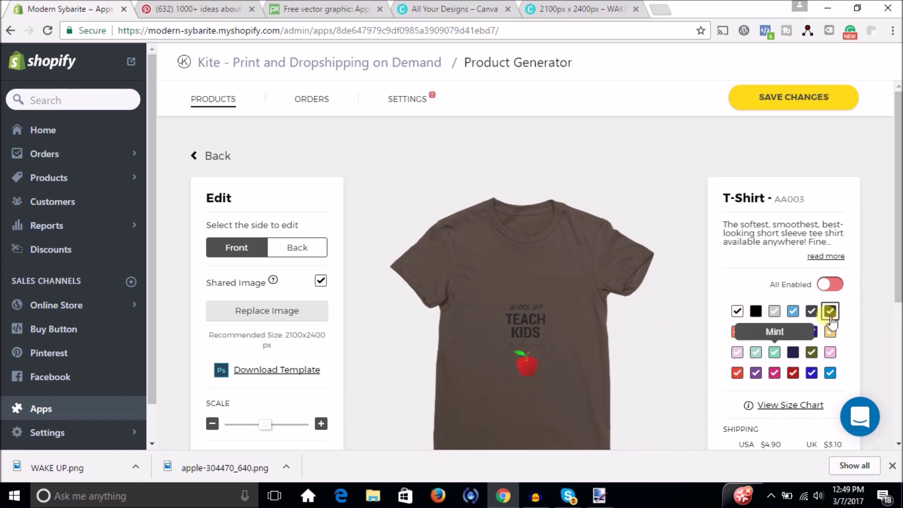
Try the design's scale and vertical centering by enlarging it one step, reducing it back, moving it up and recentering it vertically.
{"action": "left_click_drag", "start_coordinate": [899, 271], "coordinate": [899, 322]}
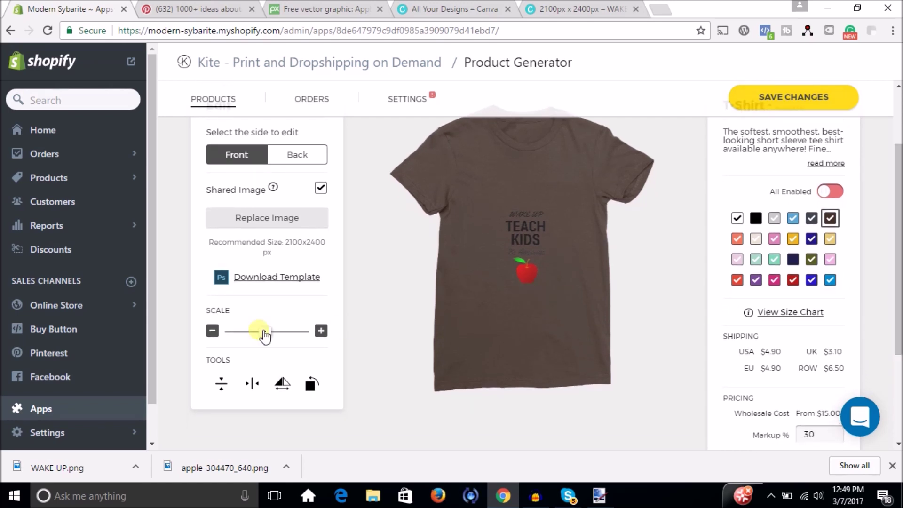
{"action": "left_click", "coordinate": [321, 332]}
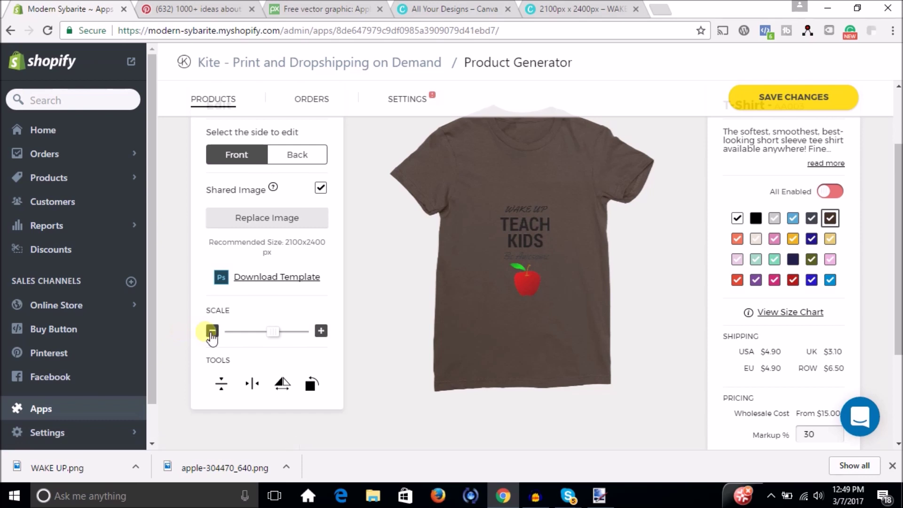
{"action": "left_click", "coordinate": [212, 331]}
{"action": "left_click_drag", "start_coordinate": [520, 243], "coordinate": [530, 198]}
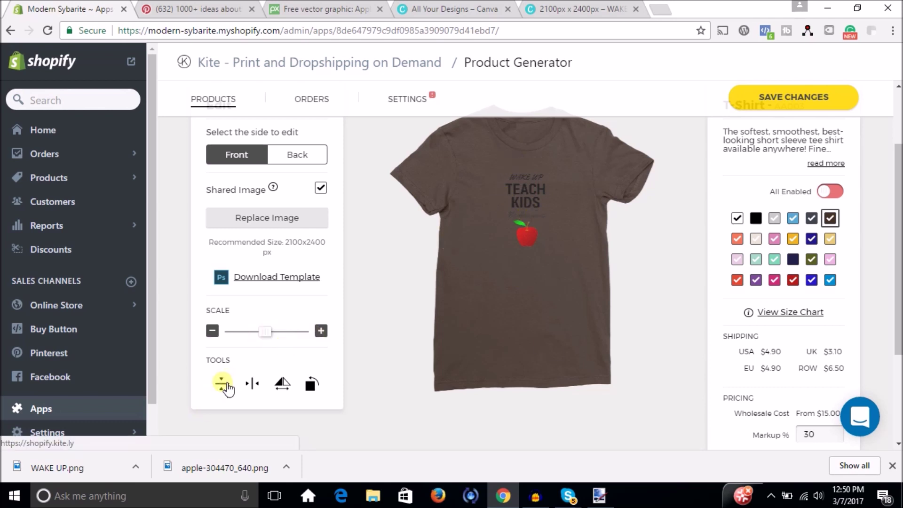
{"action": "left_click", "coordinate": [230, 384]}
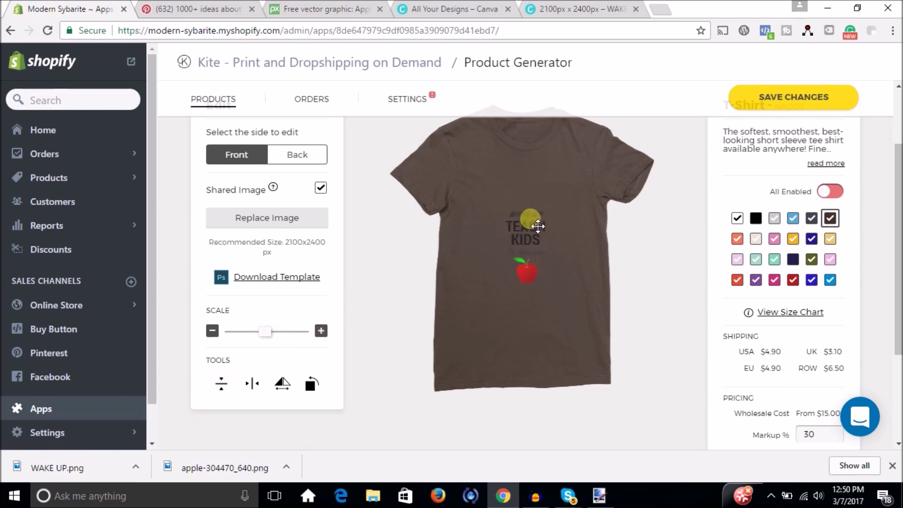
Move the design up to the T-shirt's chest and center it horizontally.
{"action": "left_click_drag", "start_coordinate": [535, 238], "coordinate": [544, 201]}
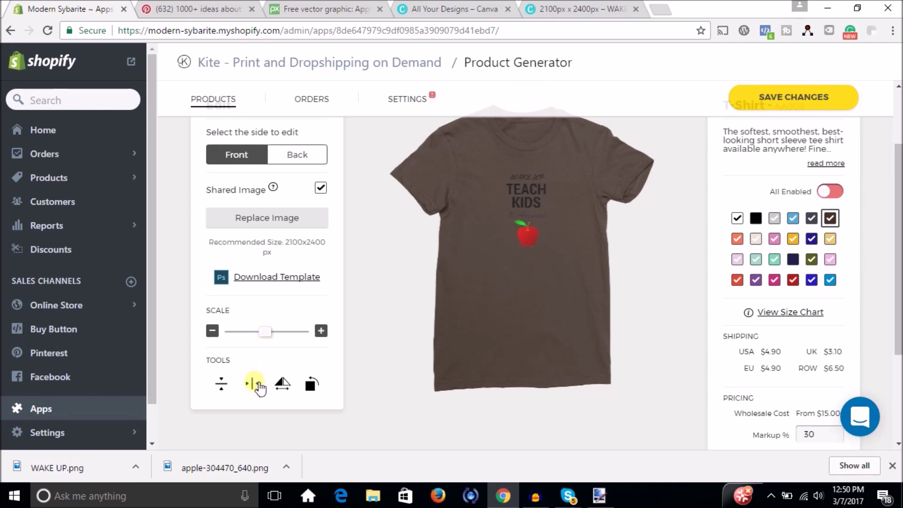
{"action": "left_click", "coordinate": [256, 389]}
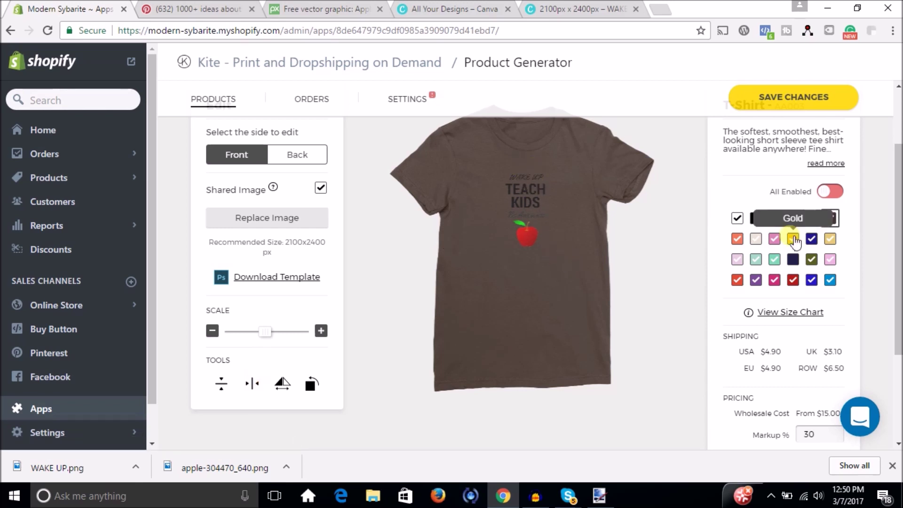
Set the T-shirt's markup to 80% and check the retail price, profit and shipping rates.
{"action": "scroll", "coordinate": [898, 244], "scroll_direction": "down", "scroll_amount": 2}
{"action": "left_click_drag", "start_coordinate": [898, 245], "coordinate": [898, 274]}
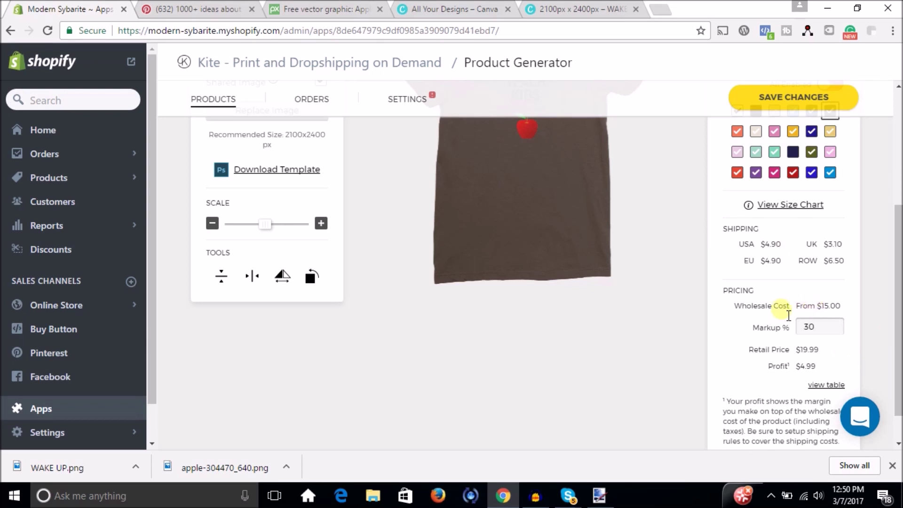
{"action": "left_click_drag", "start_coordinate": [899, 296], "coordinate": [899, 316]}
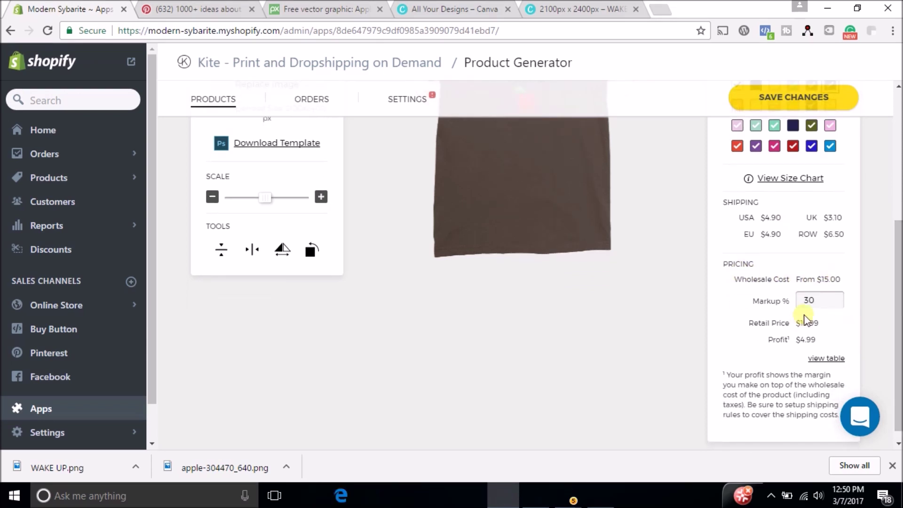
{"action": "double_click", "coordinate": [807, 300]}
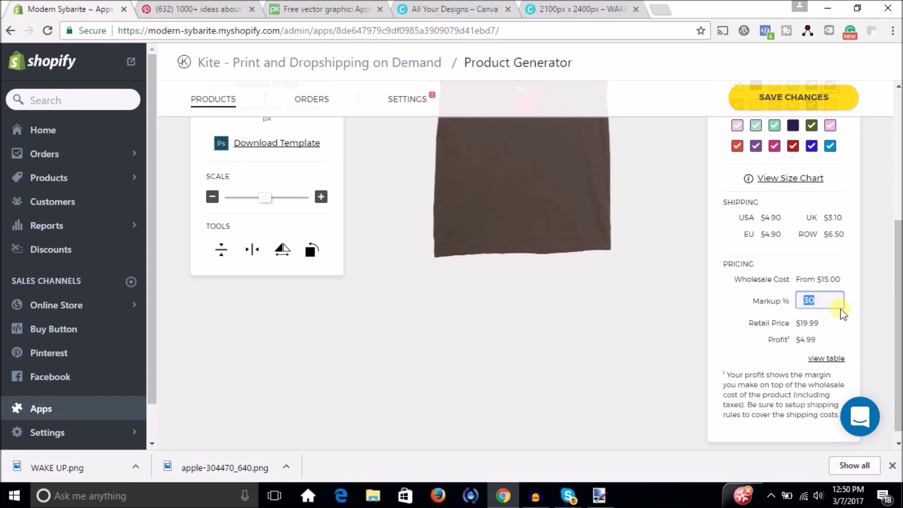
{"action": "type", "text": "80"}
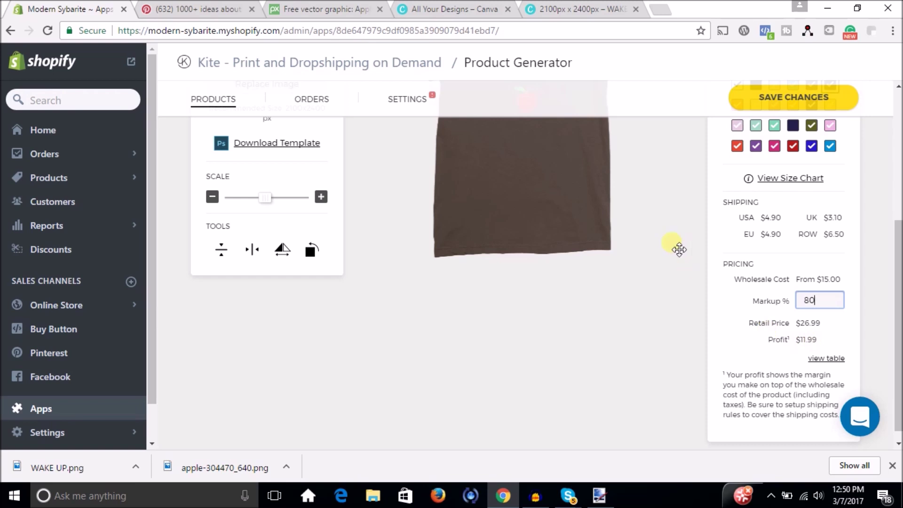
{"action": "left_click_drag", "start_coordinate": [898, 261], "coordinate": [898, 255]}
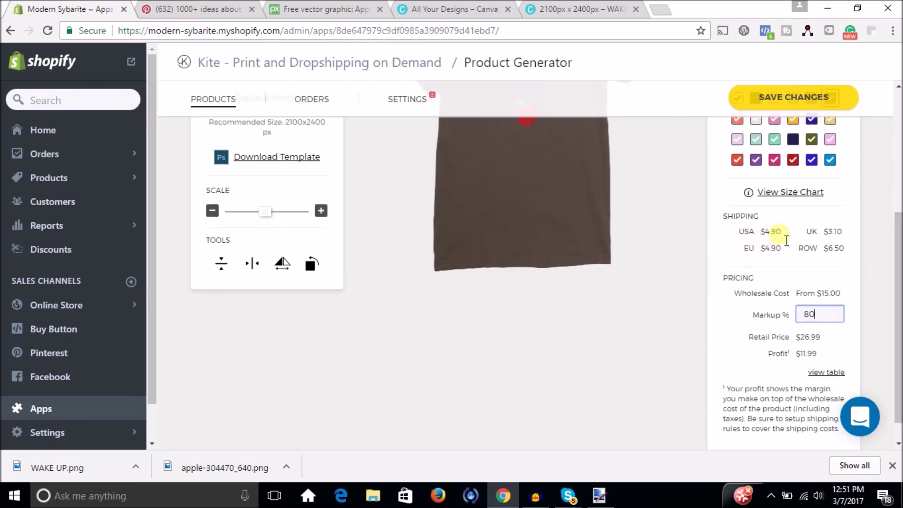
{"action": "scroll", "coordinate": [899, 257], "scroll_direction": "up", "scroll_amount": 1}
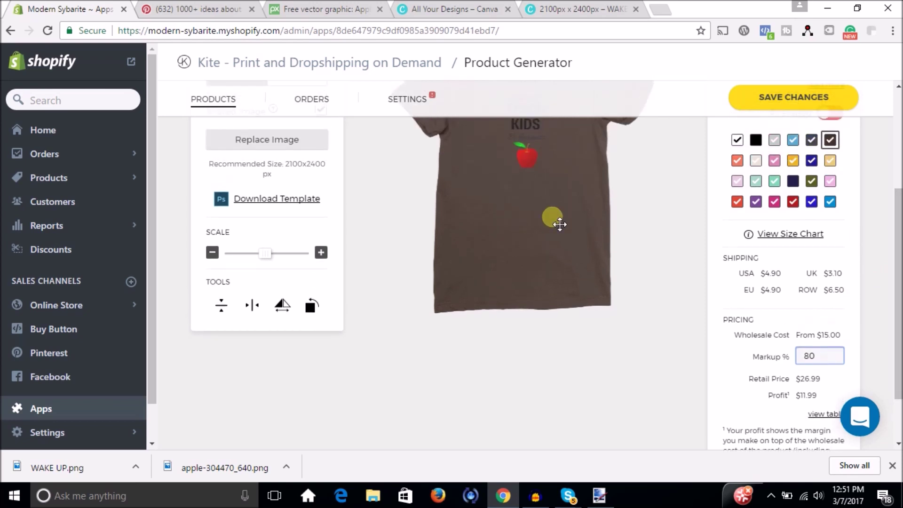
Try a markup of 120% for the T-shirt and settle on 100%.
{"action": "left_click_drag", "start_coordinate": [898, 261], "coordinate": [898, 293]}
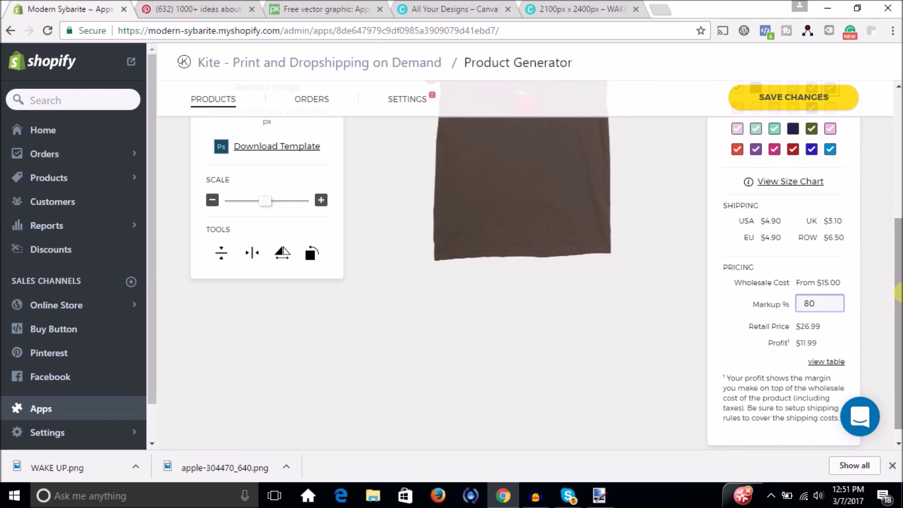
{"action": "left_click_drag", "start_coordinate": [823, 311], "coordinate": [797, 310]}
{"action": "type", "text": "120"}
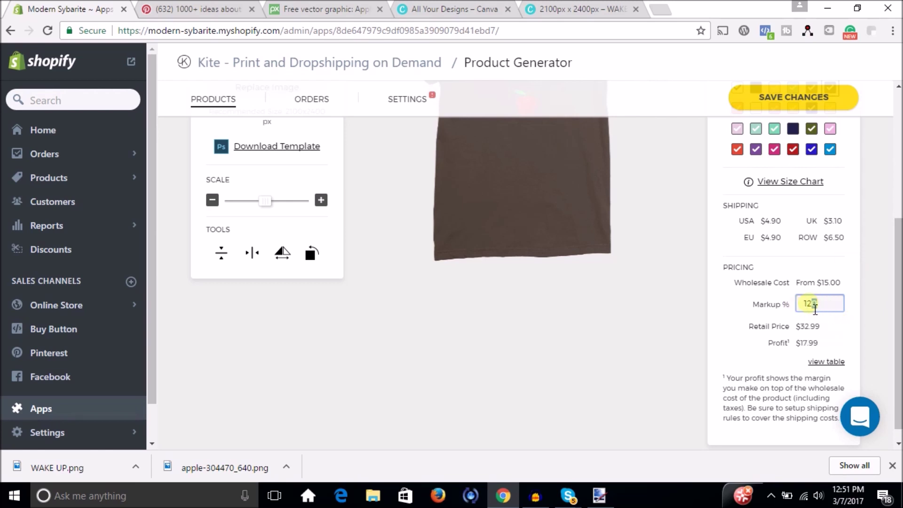
{"action": "type", "text": "10"}
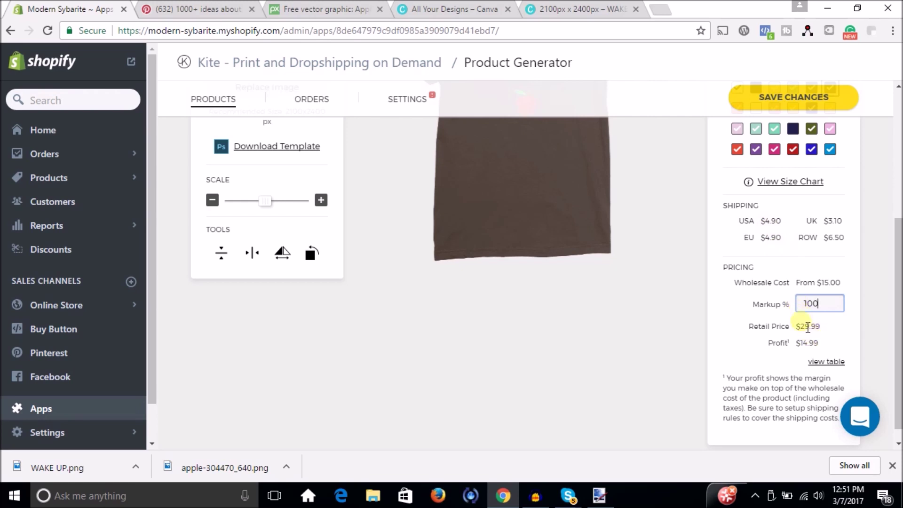
{"action": "left_click_drag", "start_coordinate": [899, 282], "coordinate": [889, 289]}
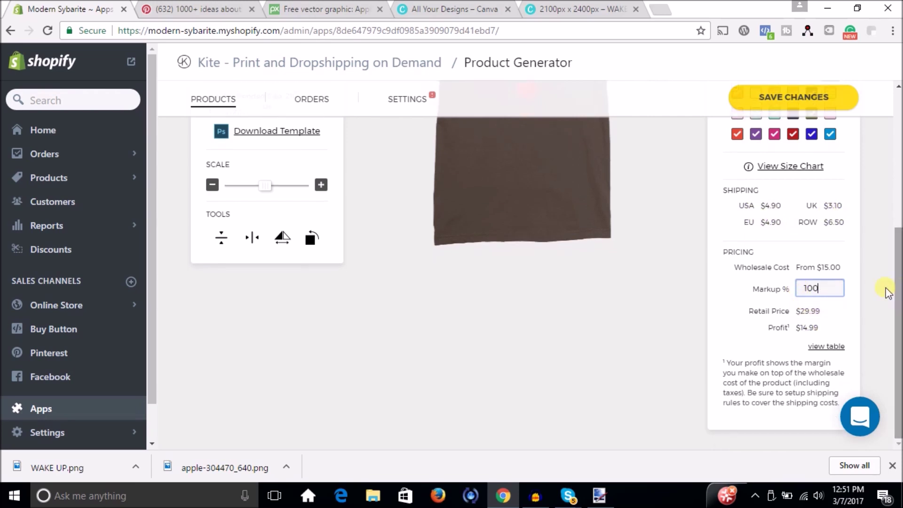
{"action": "left_click_drag", "start_coordinate": [897, 262], "coordinate": [898, 210]}
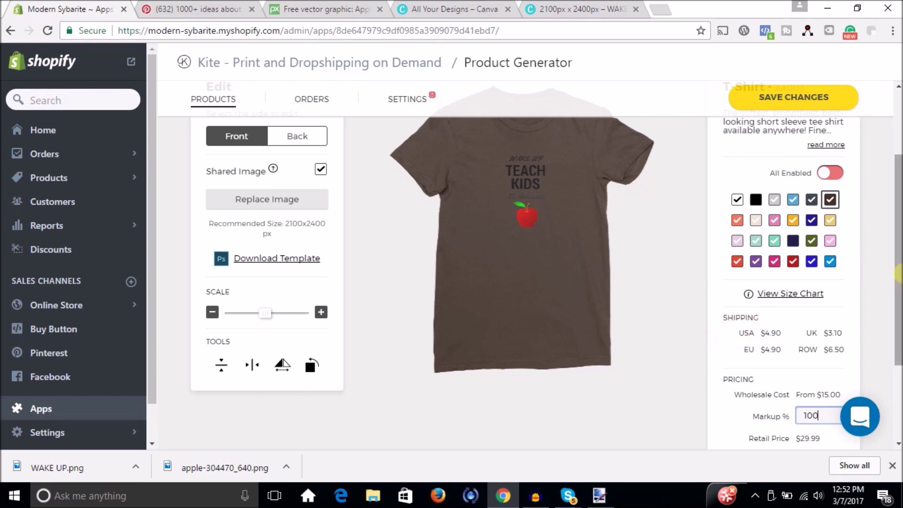
{"action": "scroll", "coordinate": [899, 275], "scroll_direction": "up", "scroll_amount": 2}
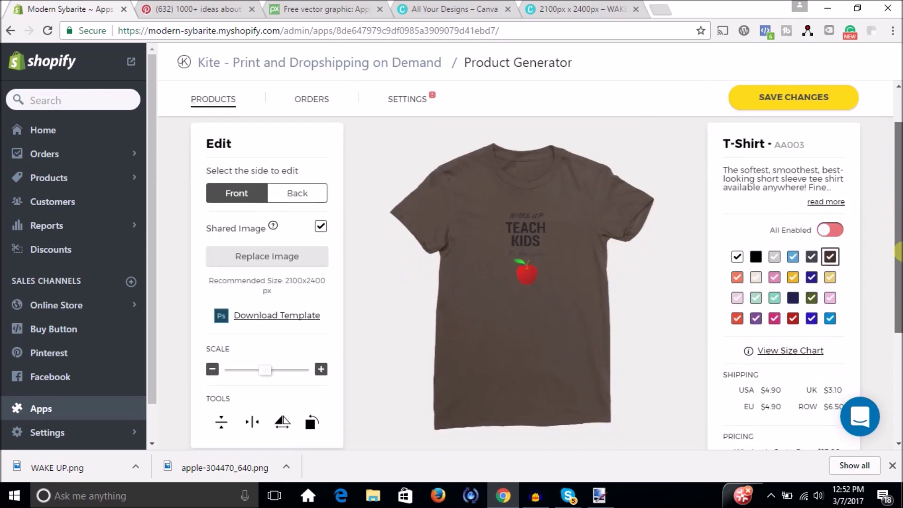
Save the T-shirt's changes and return to the product list.
{"action": "scroll", "coordinate": [898, 253], "scroll_direction": "down", "scroll_amount": 3}
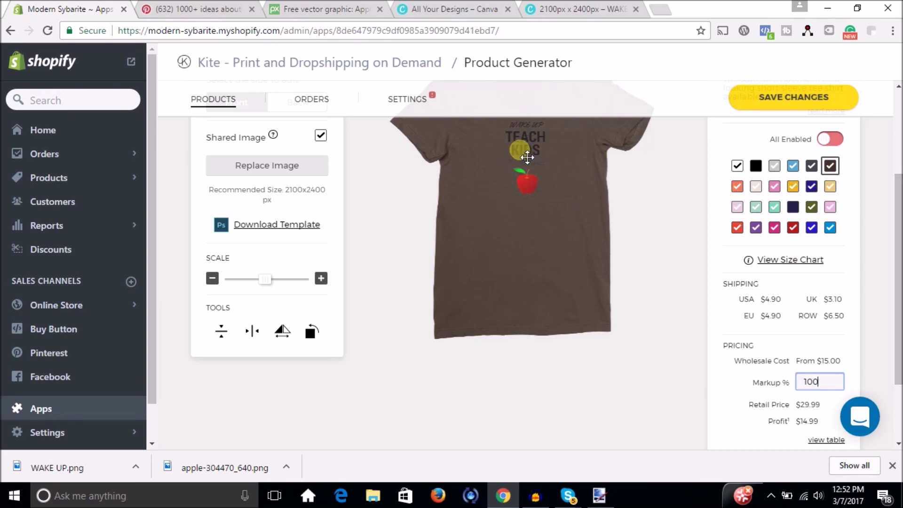
{"action": "scroll", "coordinate": [893, 235], "scroll_direction": "up", "scroll_amount": 3}
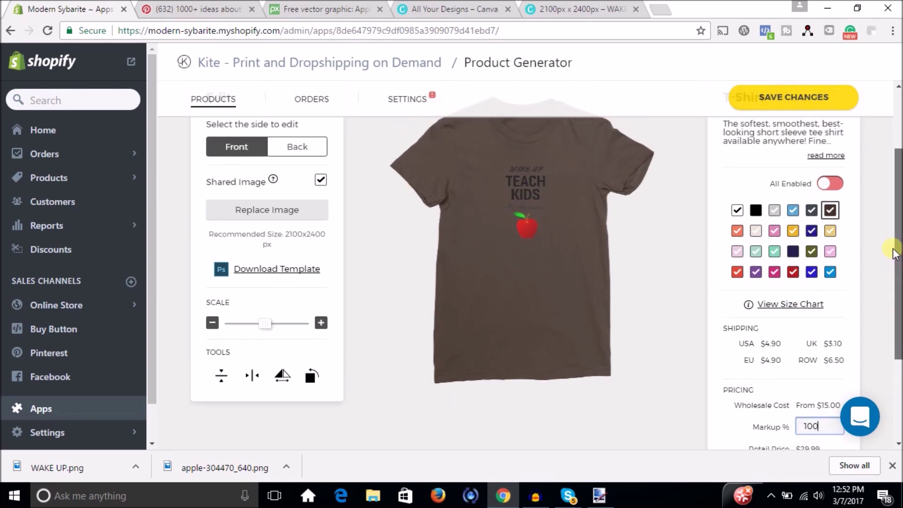
{"action": "scroll", "coordinate": [894, 227], "scroll_direction": "up", "scroll_amount": 1}
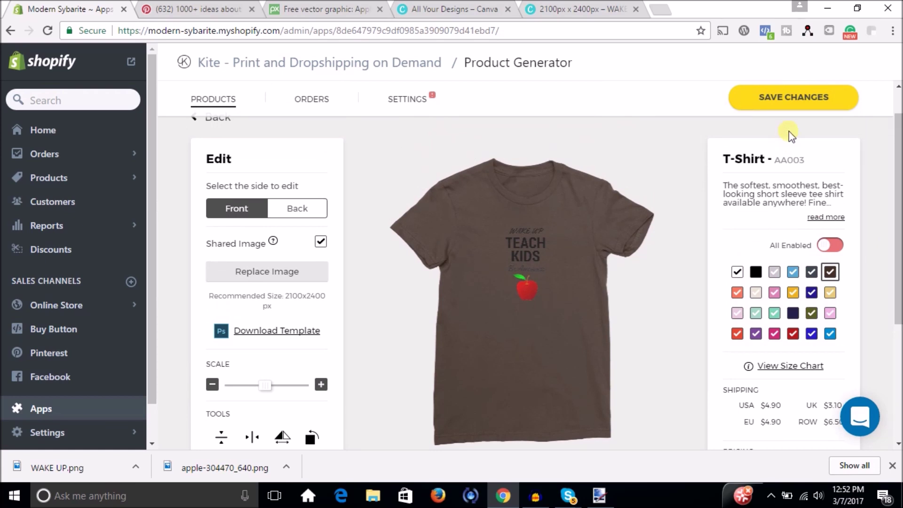
{"action": "left_click", "coordinate": [790, 107]}
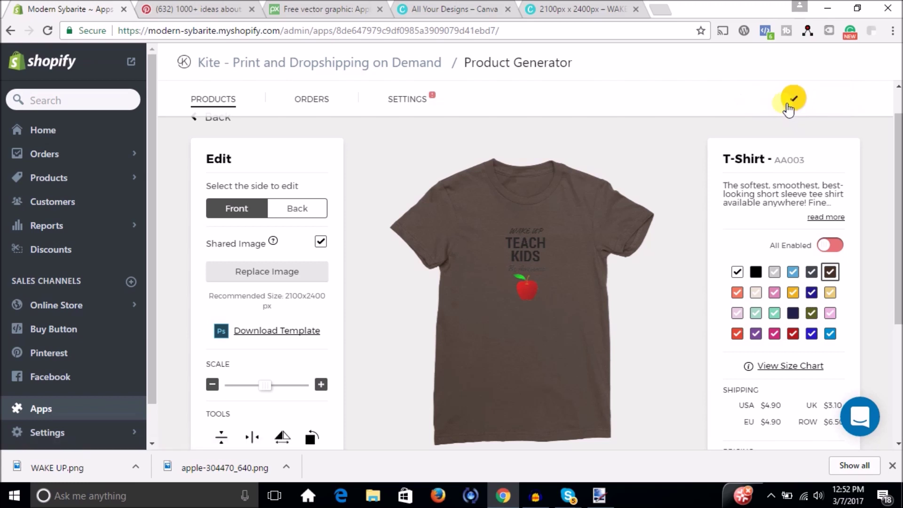
{"action": "left_click", "coordinate": [536, 254]}
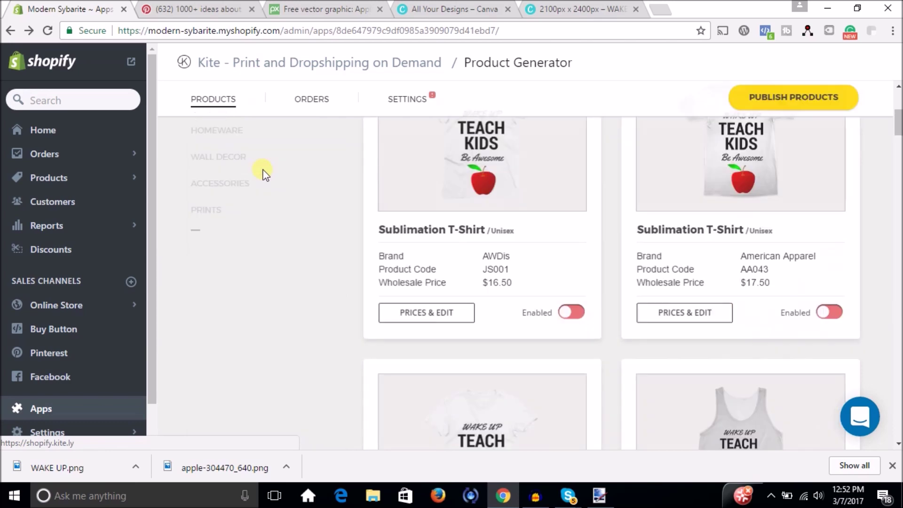
Review the enabled female T-shirt in the product list and publish it to the store.
{"action": "left_click_drag", "start_coordinate": [898, 127], "coordinate": [896, 202]}
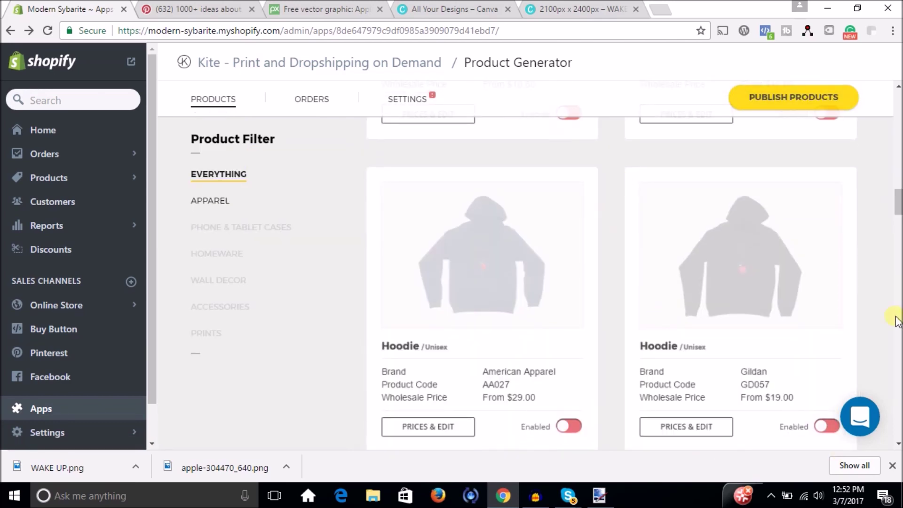
{"action": "left_click_drag", "start_coordinate": [897, 209], "coordinate": [896, 139]}
{"action": "left_click_drag", "start_coordinate": [881, 67], "coordinate": [891, 165]}
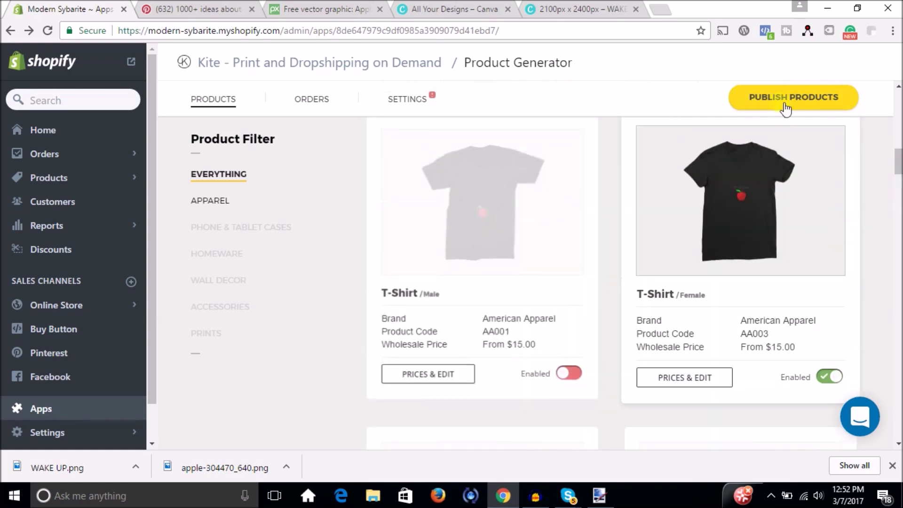
{"action": "left_click", "coordinate": [780, 101]}
{"action": "scroll", "coordinate": [899, 141], "scroll_direction": "up", "scroll_amount": 2}
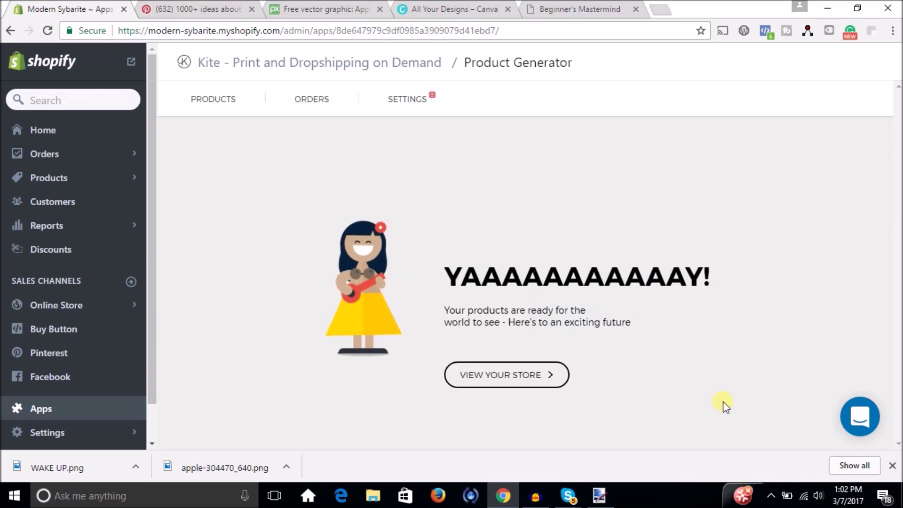
Open the published T-shirt in the store's products and review its description, images and color variants.
{"action": "left_click", "coordinate": [98, 184]}
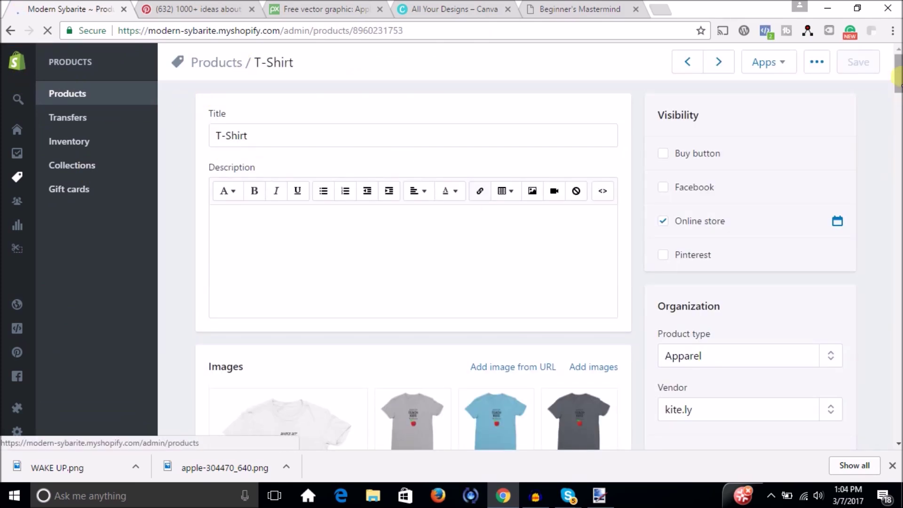
{"action": "scroll", "coordinate": [485, 141], "scroll_direction": "down", "scroll_amount": 6}
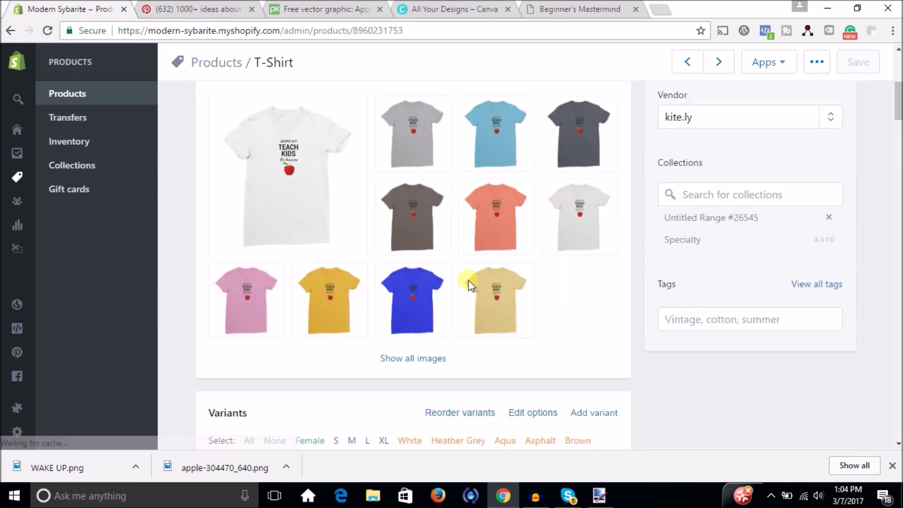
{"action": "left_click_drag", "start_coordinate": [897, 110], "coordinate": [897, 155]}
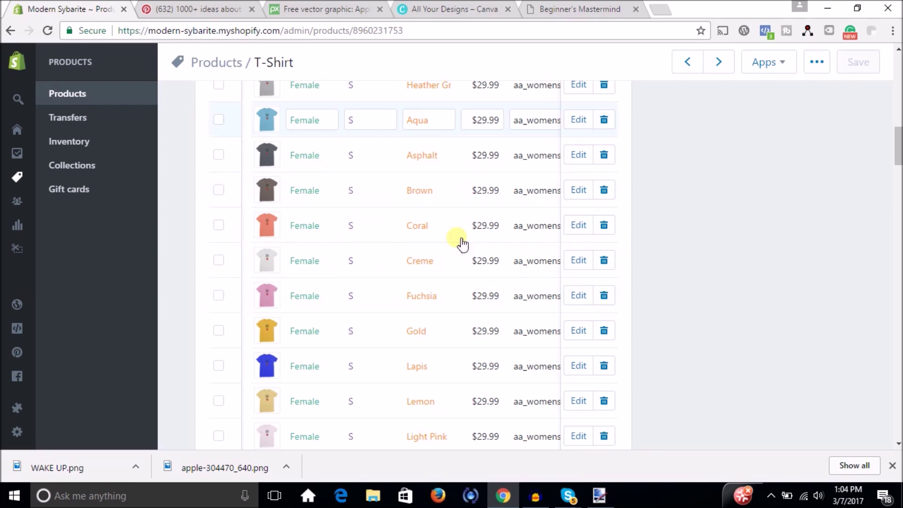
{"action": "scroll", "coordinate": [899, 181], "scroll_direction": "down", "scroll_amount": 8}
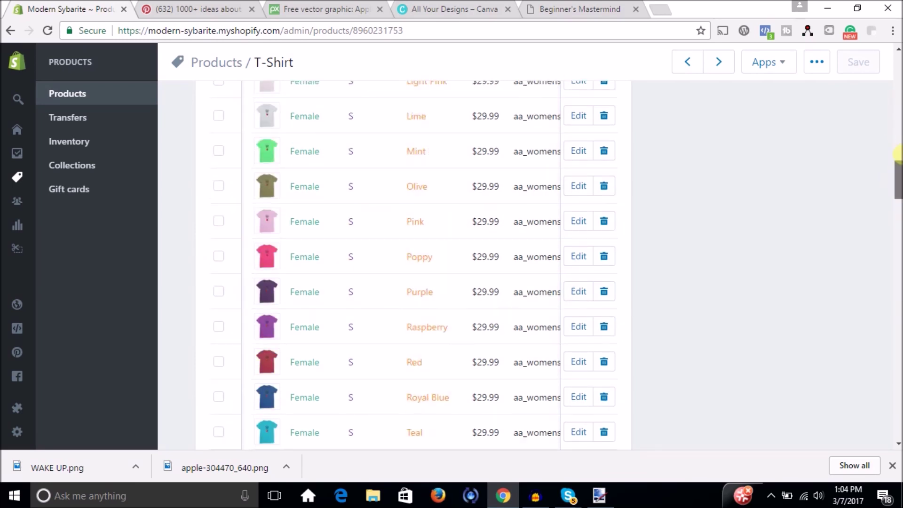
{"action": "scroll", "coordinate": [893, 181], "scroll_direction": "up", "scroll_amount": 10}
{"action": "scroll", "coordinate": [897, 90], "scroll_direction": "up", "scroll_amount": 12}
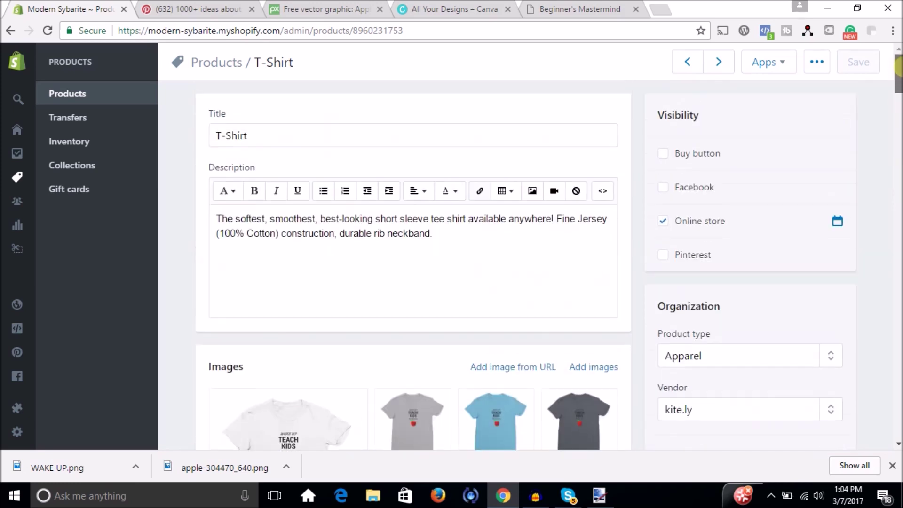
Retitle the product "Teachers Are Great T" and make it available on the Facebook sales channel.
{"action": "left_click_drag", "start_coordinate": [284, 148], "coordinate": [185, 147]}
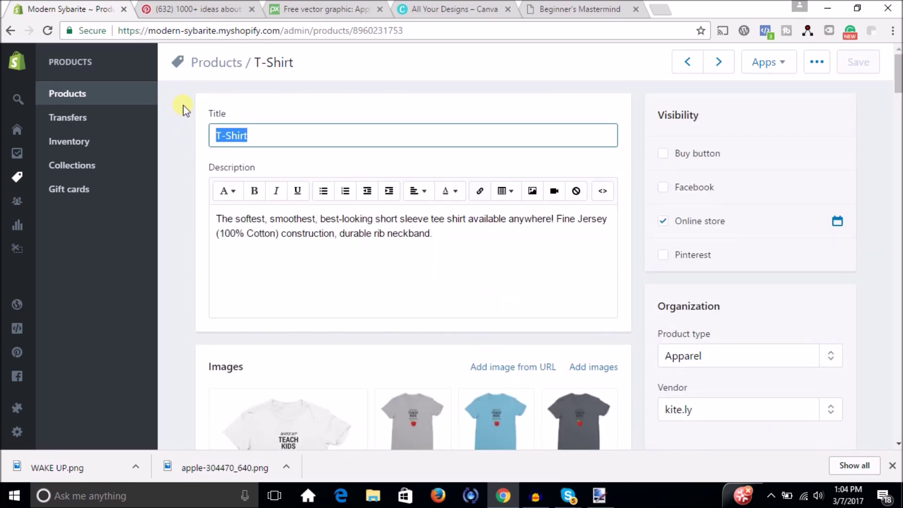
{"action": "type", "text": "t="}
{"action": "key", "text": "BackSpace"}
{"action": "key", "text": "BackSpace"}
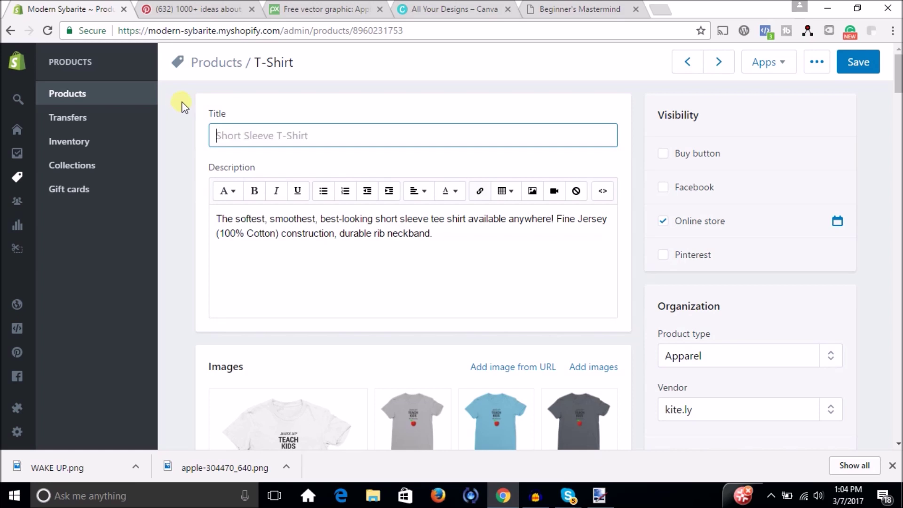
{"action": "type", "text": "Teache"}
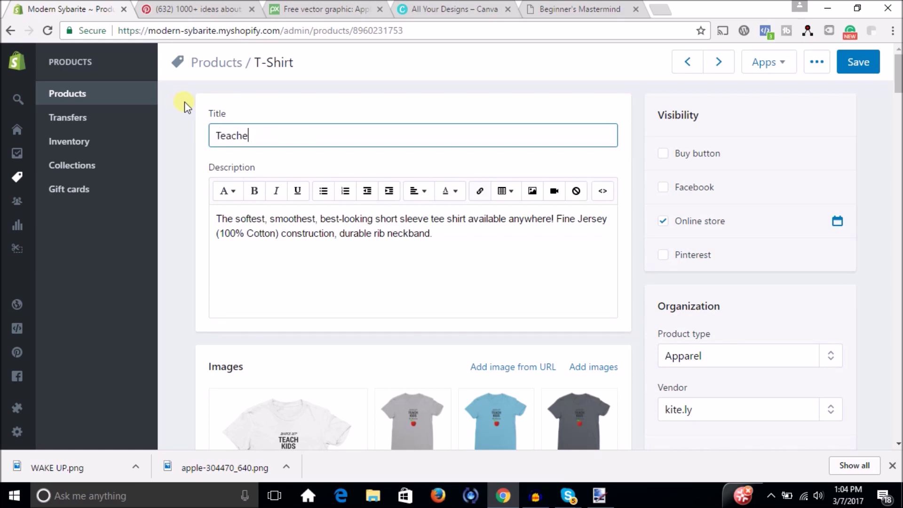
{"action": "type", "text": "rs Are Great T"}
{"action": "left_click_drag", "start_coordinate": [698, 160], "coordinate": [667, 200]}
{"action": "left_click", "coordinate": [710, 197]}
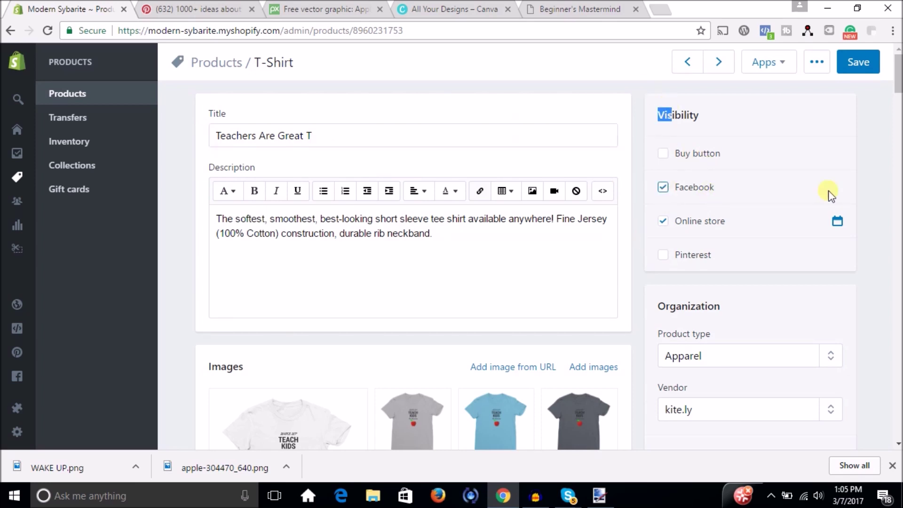
Add the earrings tag to the product and save it.
{"action": "scroll", "coordinate": [898, 90], "scroll_direction": "down", "scroll_amount": 1}
{"action": "scroll", "coordinate": [898, 91], "scroll_direction": "down", "scroll_amount": 6}
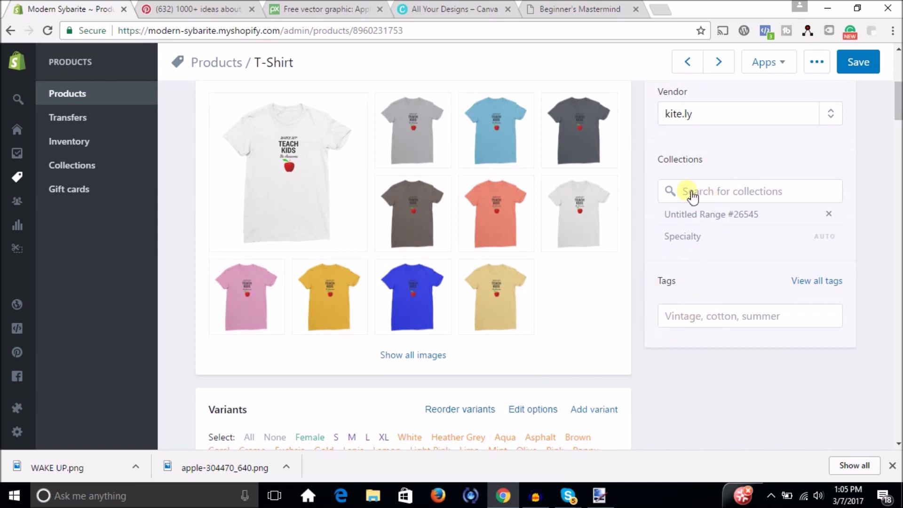
{"action": "left_click", "coordinate": [713, 326]}
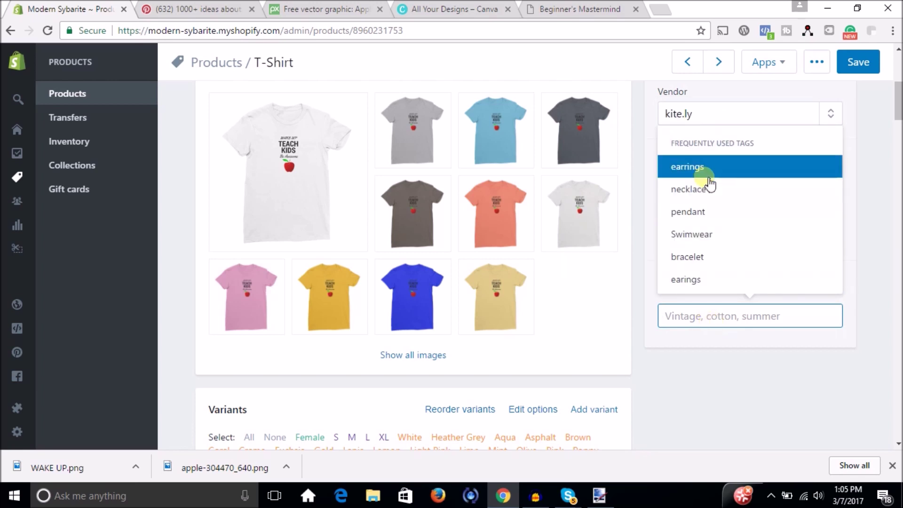
{"action": "left_click", "coordinate": [696, 170]}
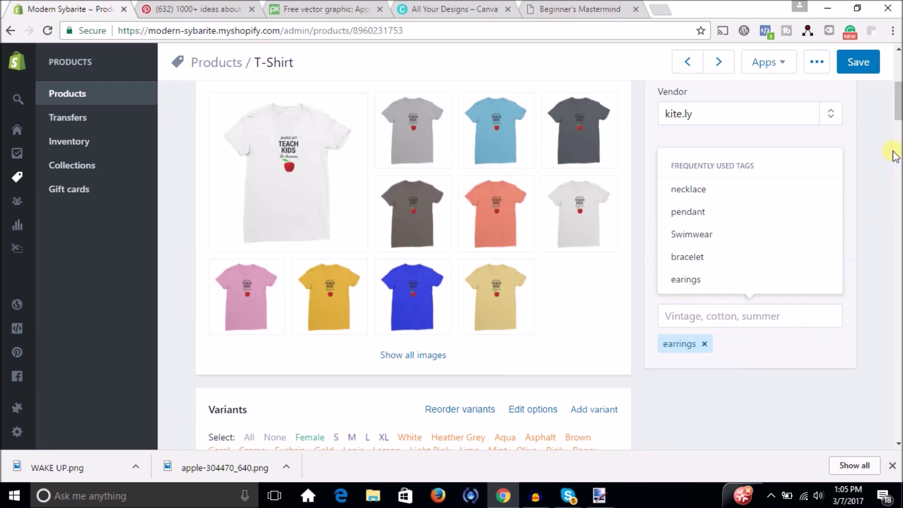
{"action": "mouse_move", "coordinate": [898, 110]}
{"action": "left_mouse_down"}
{"action": "mouse_move", "coordinate": [898, 120]}
{"action": "mouse_move", "coordinate": [898, 92]}
{"action": "left_mouse_up"}
{"action": "left_click", "coordinate": [863, 70]}
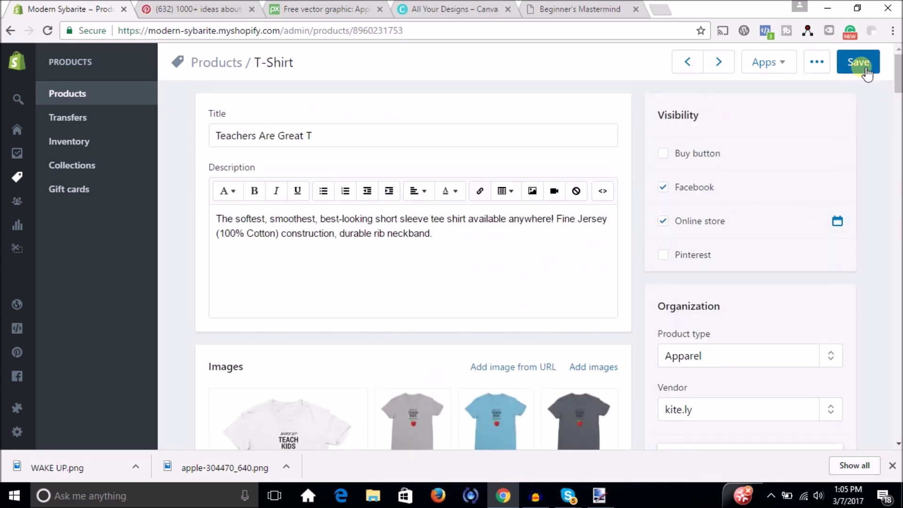
{"action": "left_click", "coordinate": [864, 71]}
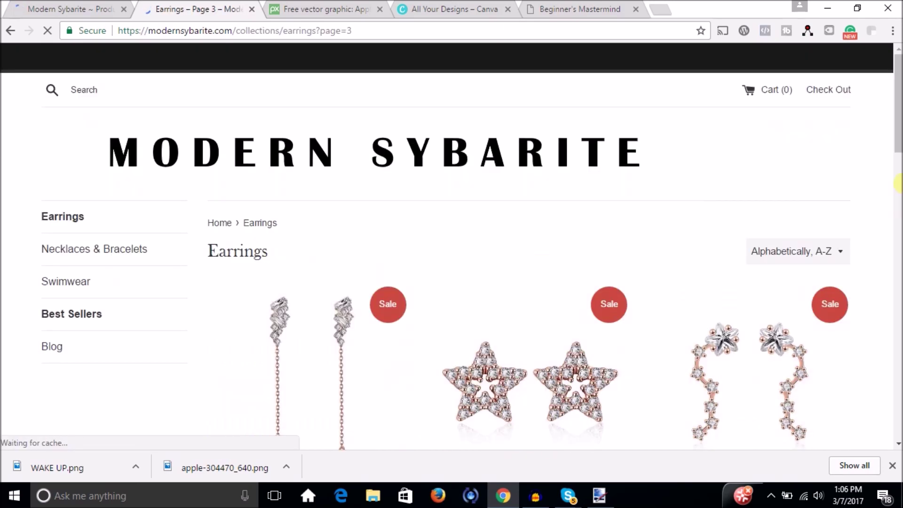
Find the Teachers Are Great T in the storefront's Earrings collection and open its product page.
{"action": "left_click_drag", "start_coordinate": [900, 147], "coordinate": [889, 307]}
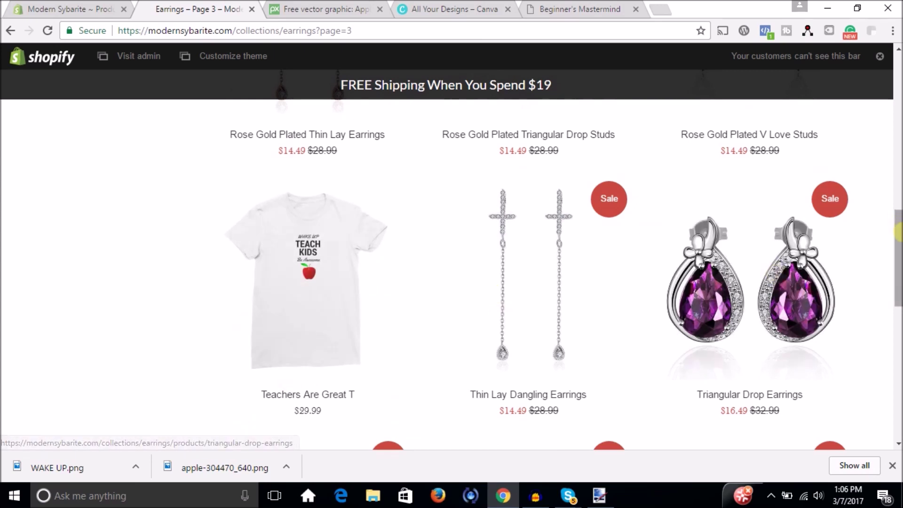
{"action": "scroll", "coordinate": [705, 235], "scroll_direction": "down", "scroll_amount": 2}
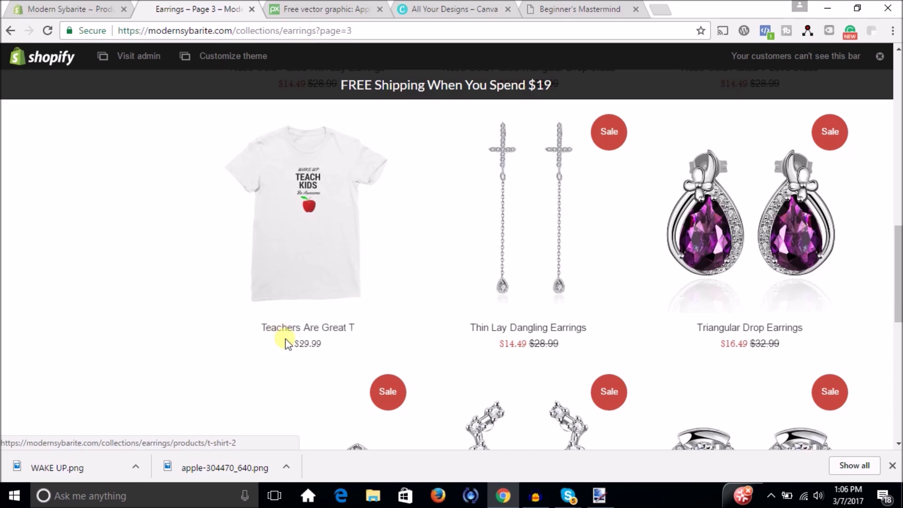
{"action": "left_click", "coordinate": [309, 199]}
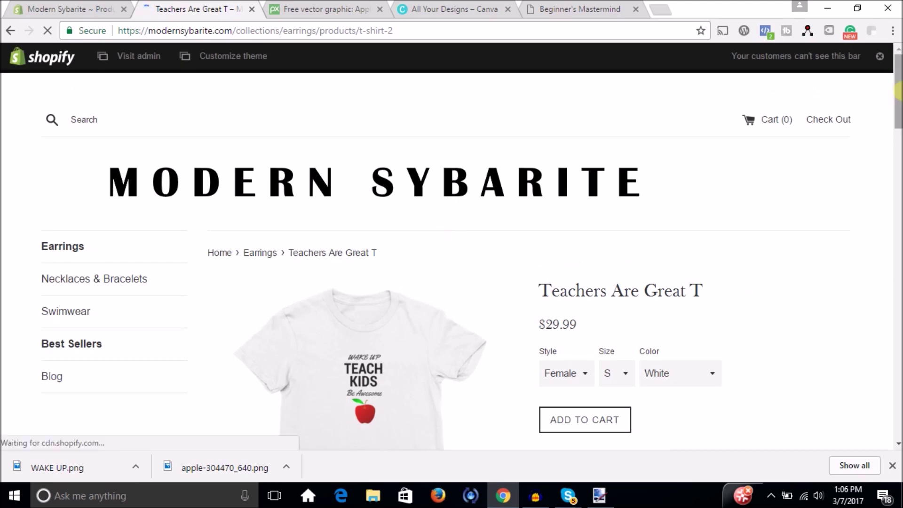
Check the shirt's style, size and color options and preview it in Asphalt and Pink.
{"action": "left_click_drag", "start_coordinate": [898, 90], "coordinate": [898, 112]}
{"action": "left_click", "coordinate": [576, 235]}
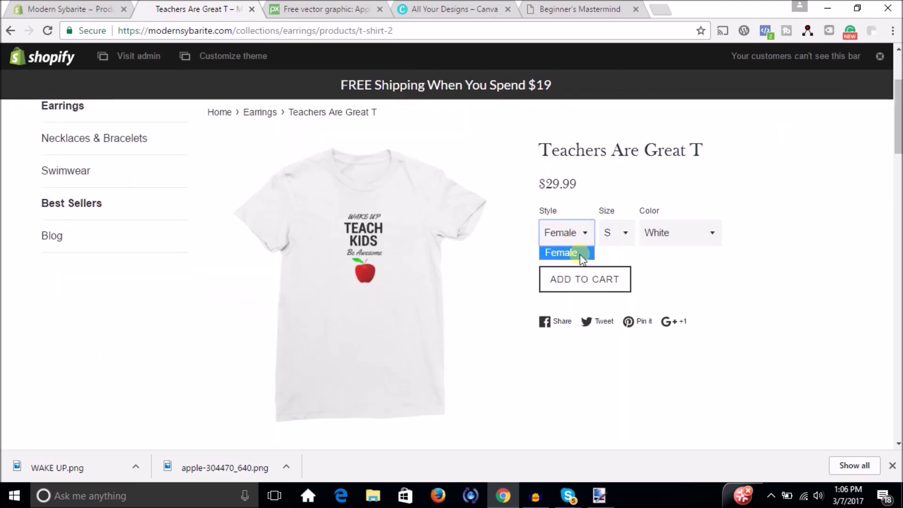
{"action": "left_click", "coordinate": [625, 233]}
{"action": "left_click", "coordinate": [690, 239]}
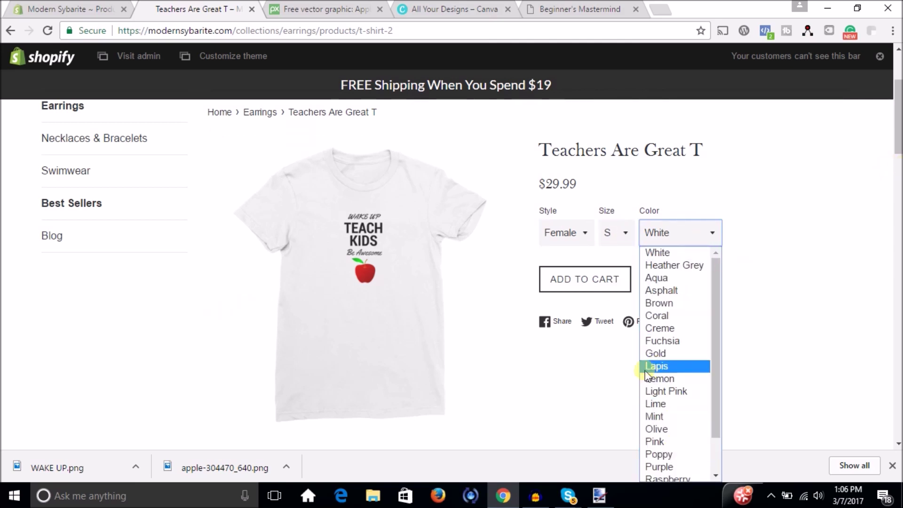
{"action": "left_click", "coordinate": [657, 291]}
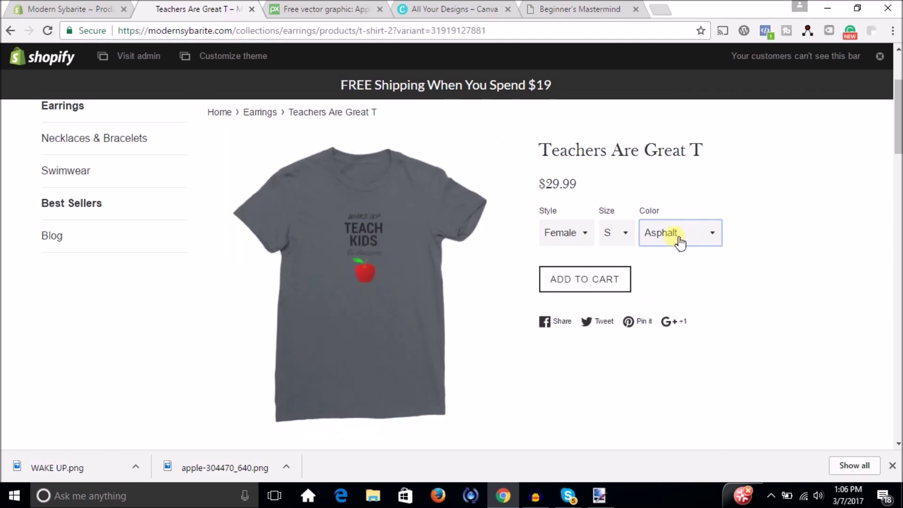
{"action": "left_click", "coordinate": [679, 238]}
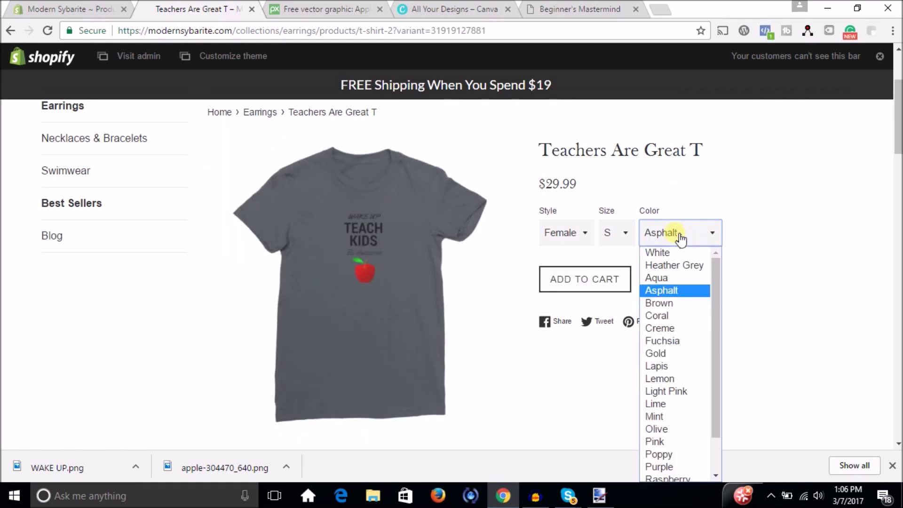
{"action": "left_click", "coordinate": [689, 440]}
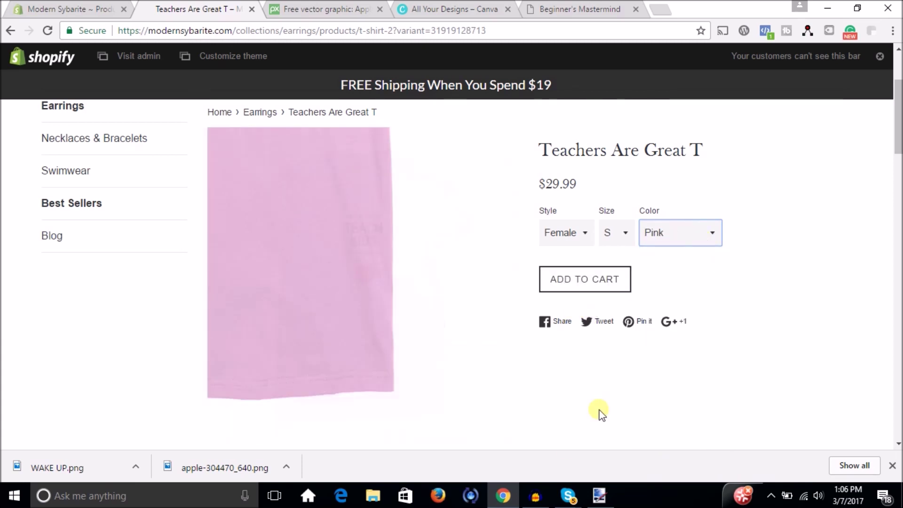
Look through the shirt's color images, enlarge the gold one and view the product description and related items.
{"action": "scroll", "coordinate": [898, 155], "scroll_direction": "down", "scroll_amount": 10}
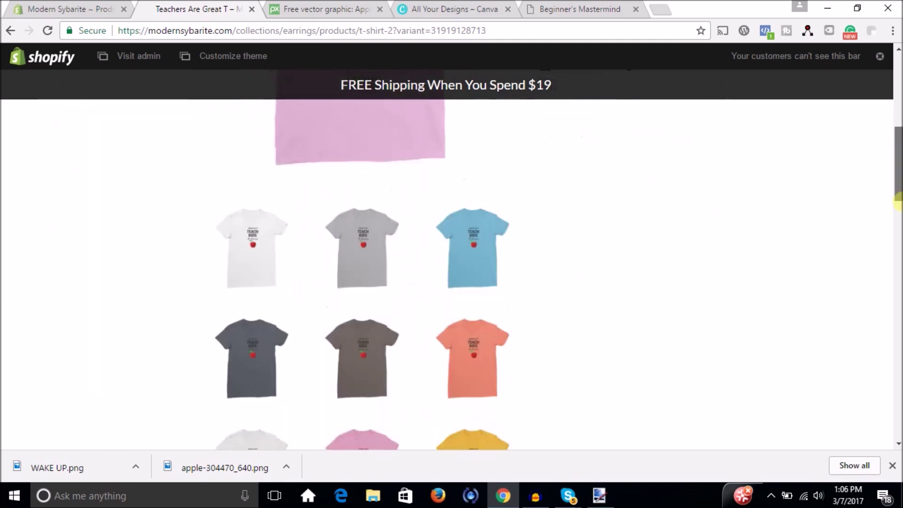
{"action": "scroll", "coordinate": [362, 326], "scroll_direction": "down", "scroll_amount": 3}
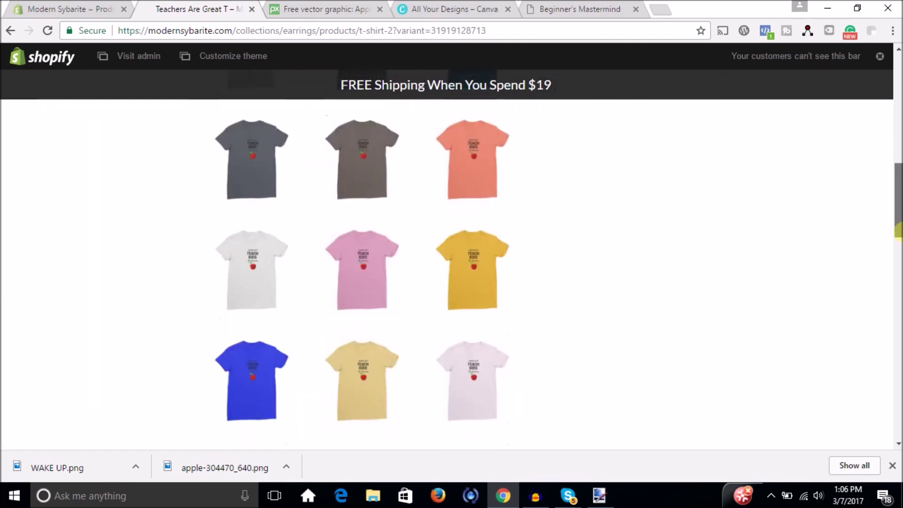
{"action": "left_click", "coordinate": [487, 256]}
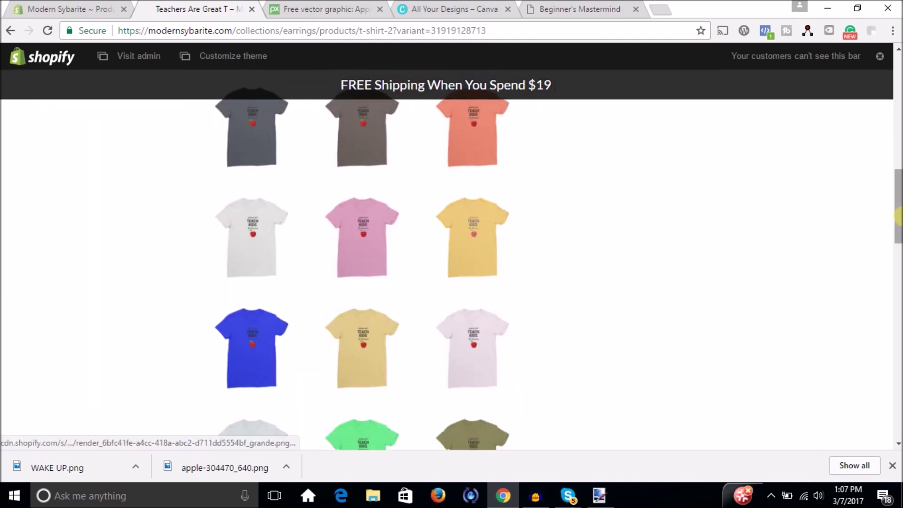
{"action": "left_click", "coordinate": [897, 138]}
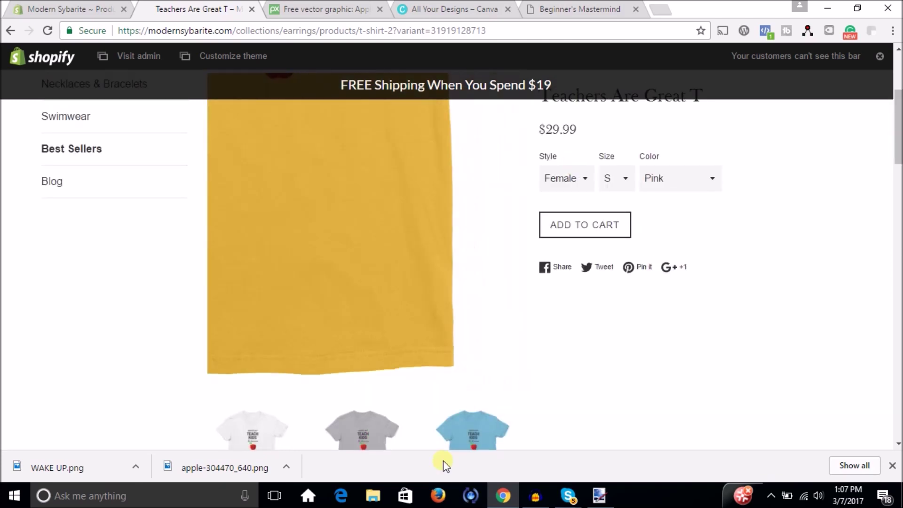
{"action": "scroll", "coordinate": [897, 209], "scroll_direction": "down", "scroll_amount": 15}
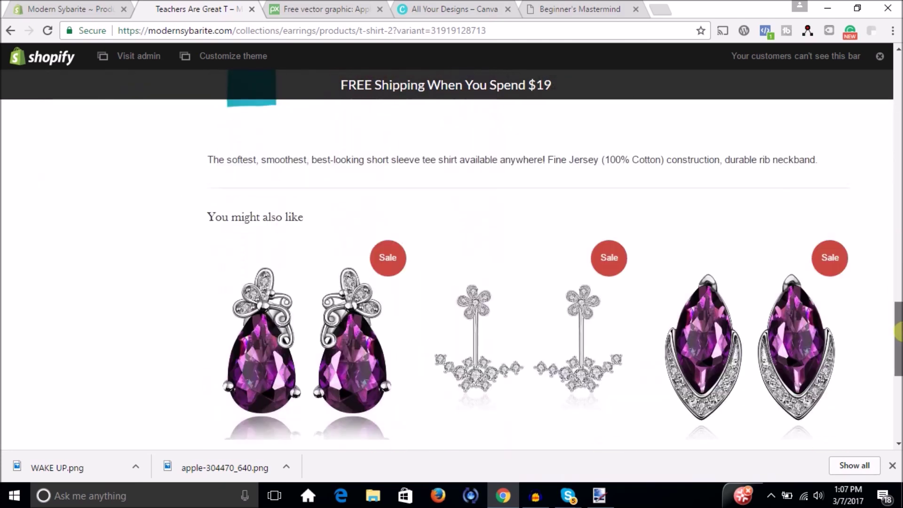
Go back up the Teachers Are Great T page and view the shirt image, price and purchase options.
{"action": "scroll", "coordinate": [896, 273], "scroll_direction": "up", "scroll_amount": 5}
{"action": "left_click_drag", "start_coordinate": [894, 267], "coordinate": [897, 94]}
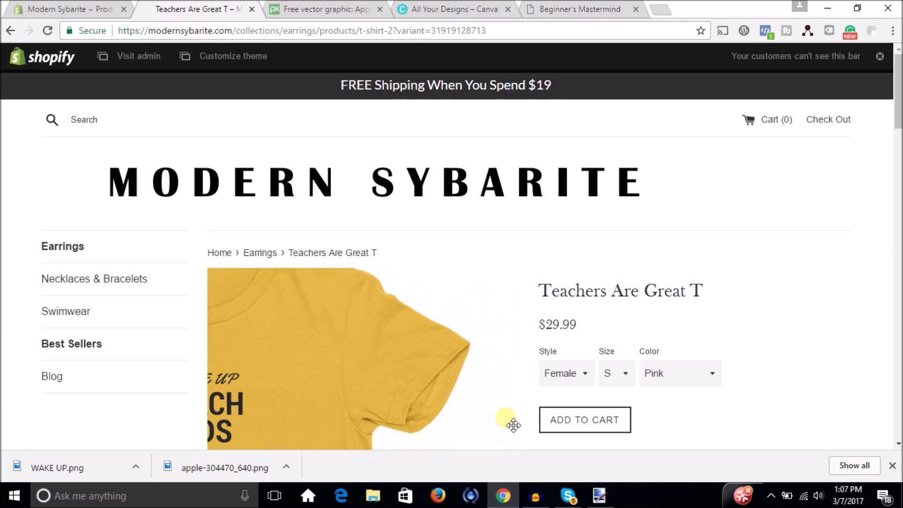
{"action": "left_click_drag", "start_coordinate": [897, 123], "coordinate": [899, 136]}
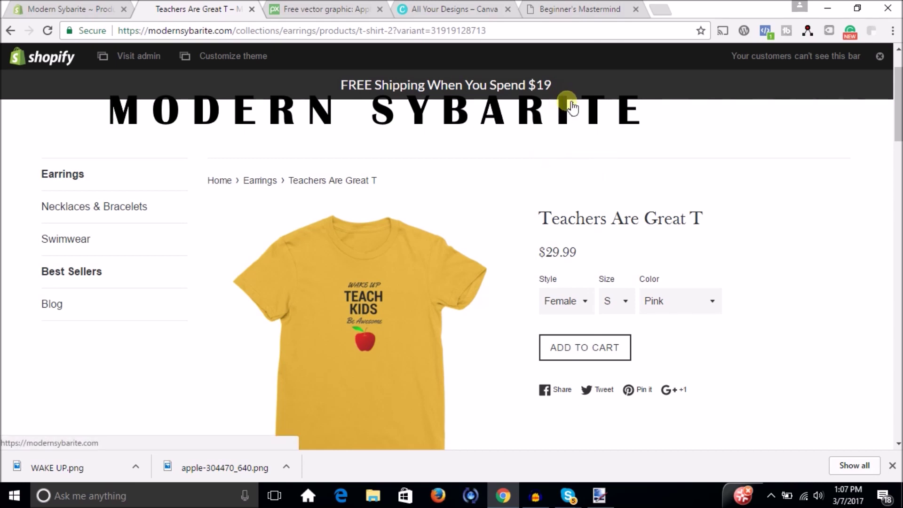
Switch to the Beginner's Mastermind site, view its membership offers and open Member Central to see its quick links.
{"action": "left_click", "coordinate": [555, 13]}
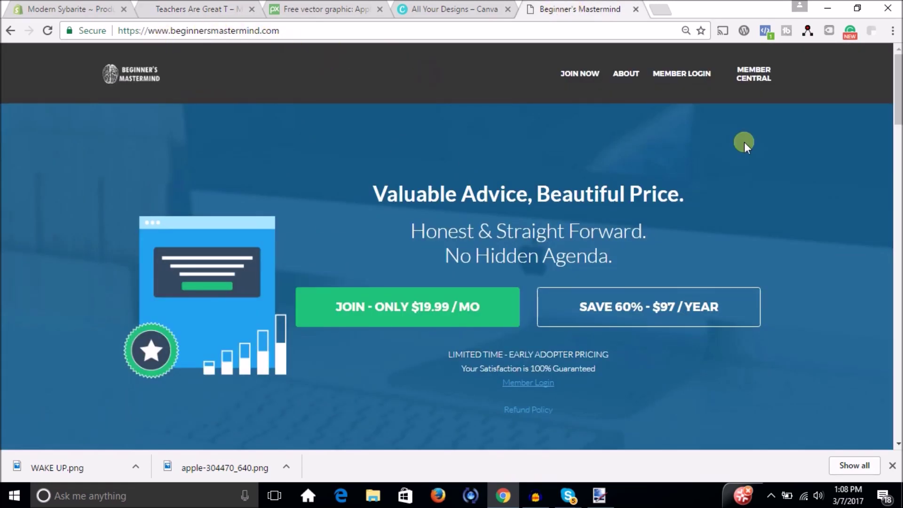
{"action": "left_click_drag", "start_coordinate": [898, 98], "coordinate": [898, 122]}
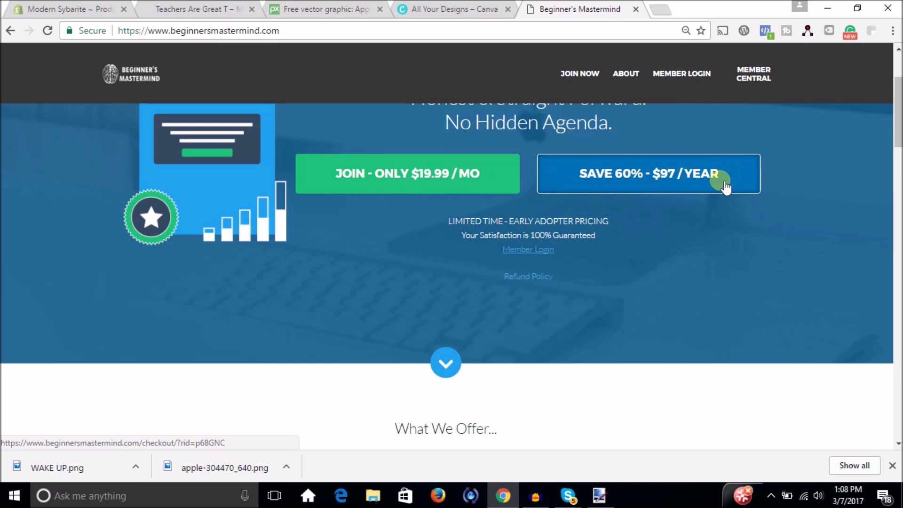
{"action": "left_click_drag", "start_coordinate": [898, 127], "coordinate": [899, 106]}
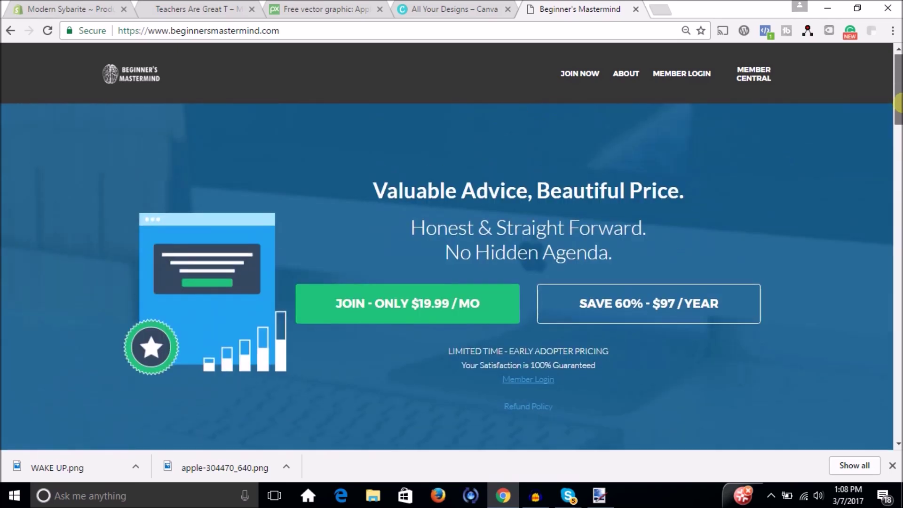
{"action": "left_click", "coordinate": [760, 72]}
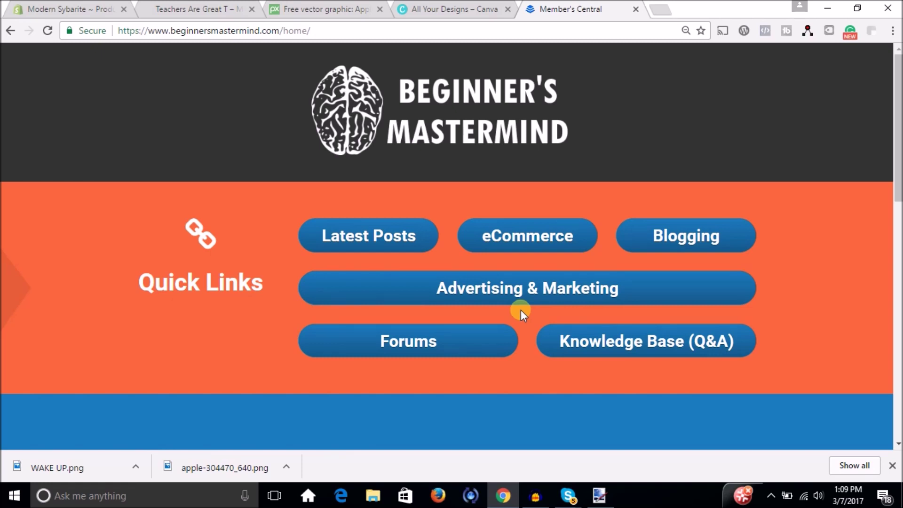
{"action": "mouse_move", "coordinate": [899, 150]}
{"action": "left_mouse_down"}
{"action": "mouse_move", "coordinate": [899, 269]}
{"action": "mouse_move", "coordinate": [889, 154]}
{"action": "left_mouse_up"}
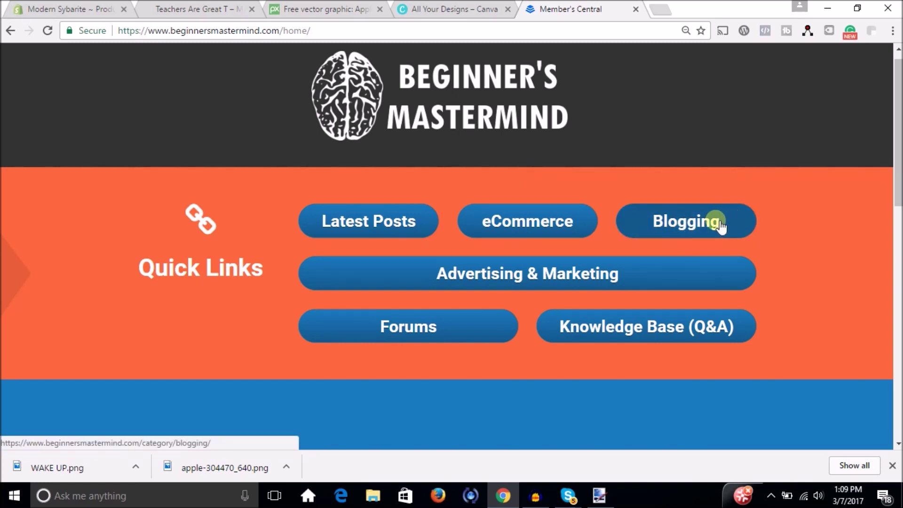
Open the eCommerce category, try to open the Oberlo Settings – Detailed Walk Through post and return to the category.
{"action": "left_click", "coordinate": [530, 225]}
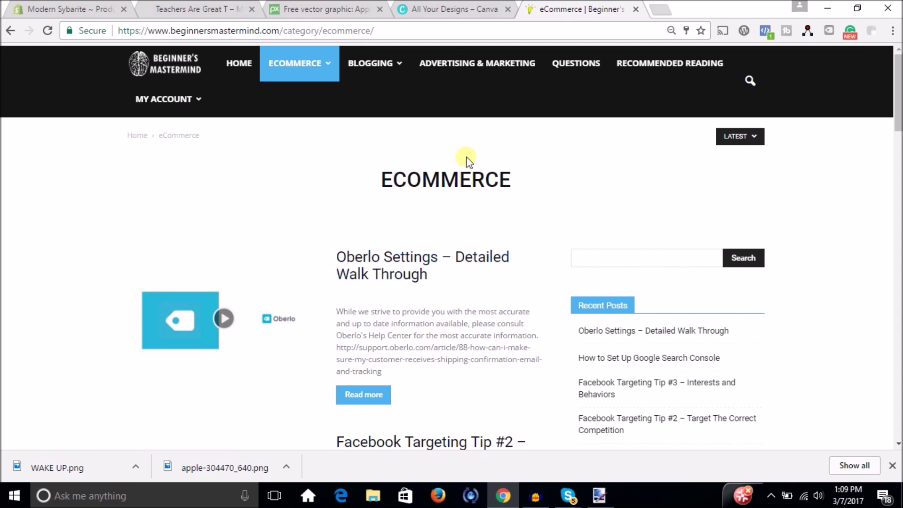
{"action": "left_click", "coordinate": [405, 262]}
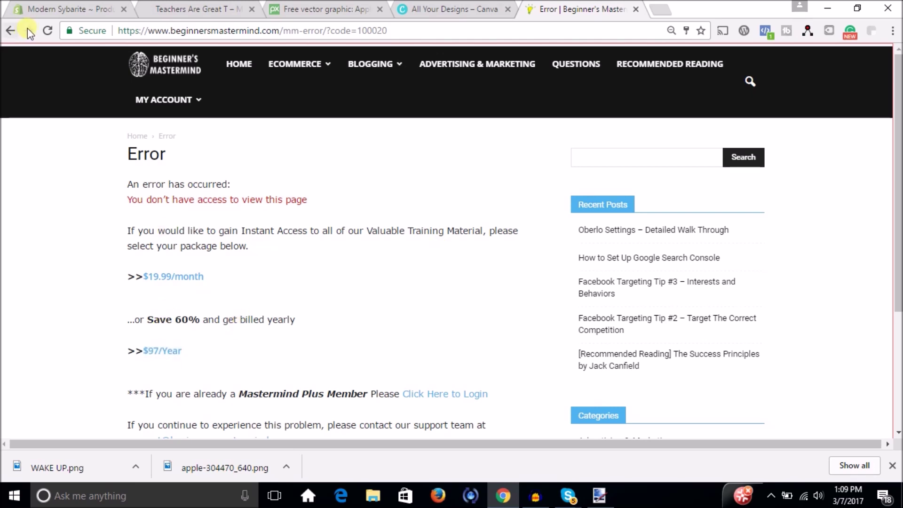
{"action": "left_click", "coordinate": [10, 31]}
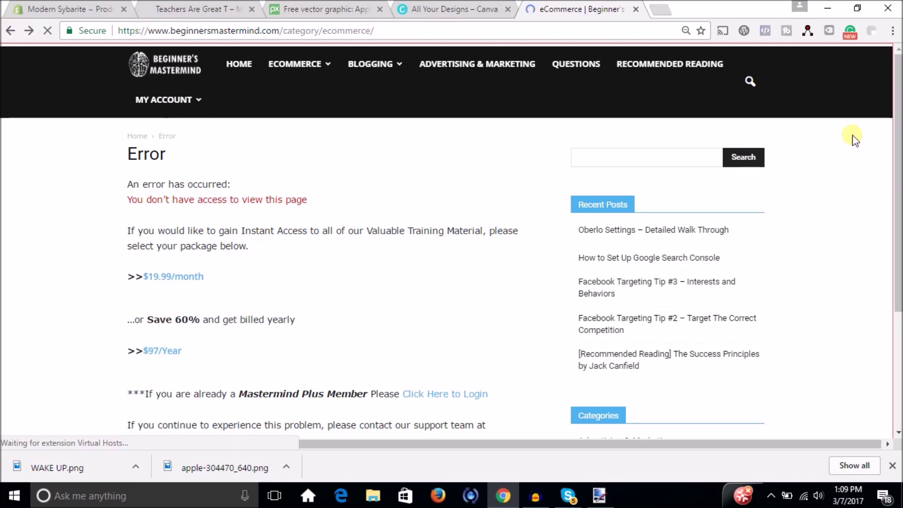
Look through the posts on the first page of the eCommerce category, down to its page links.
{"action": "scroll", "coordinate": [899, 71], "scroll_direction": "down", "scroll_amount": 2}
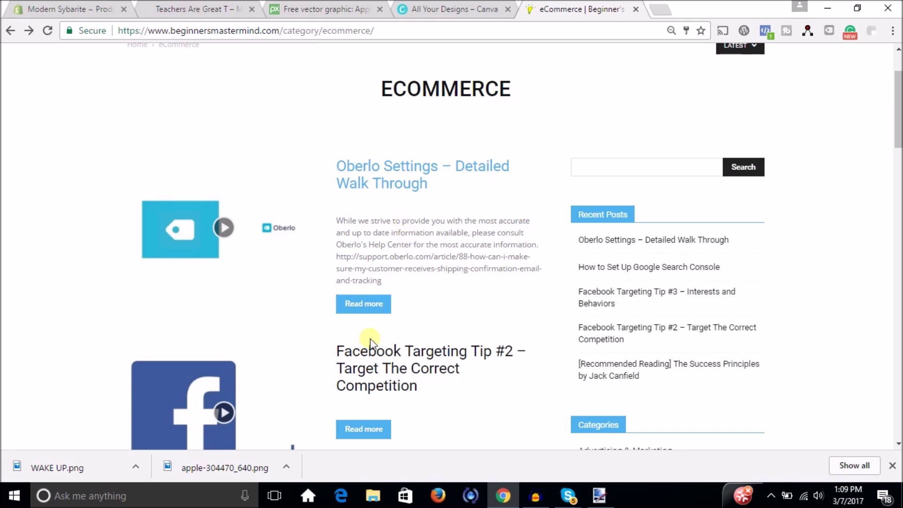
{"action": "scroll", "coordinate": [898, 142], "scroll_direction": "down", "scroll_amount": 2}
{"action": "scroll", "coordinate": [899, 145], "scroll_direction": "down", "scroll_amount": 4}
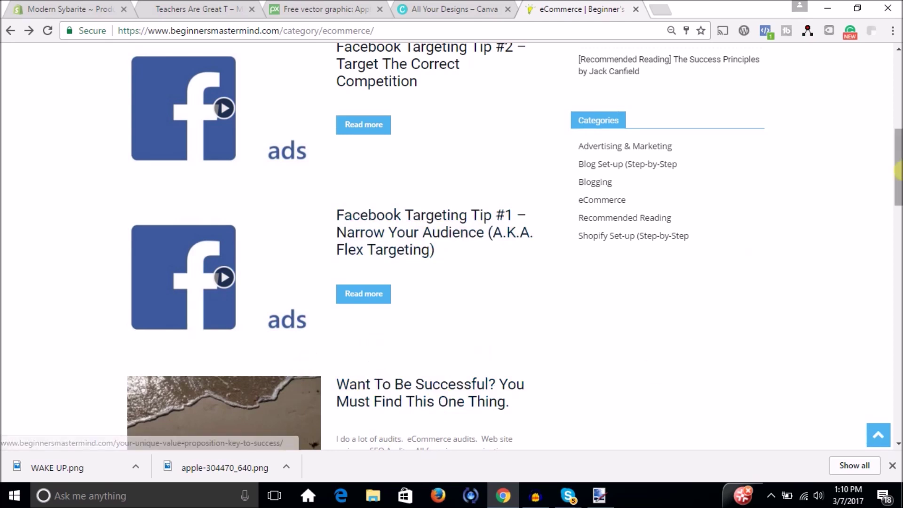
{"action": "scroll", "coordinate": [382, 311], "scroll_direction": "down", "scroll_amount": 2}
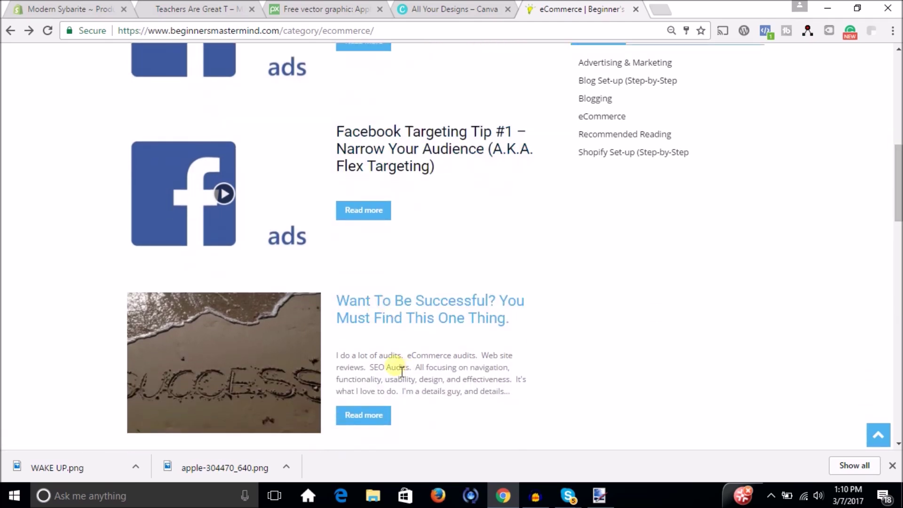
{"action": "left_click_drag", "start_coordinate": [899, 193], "coordinate": [896, 346]}
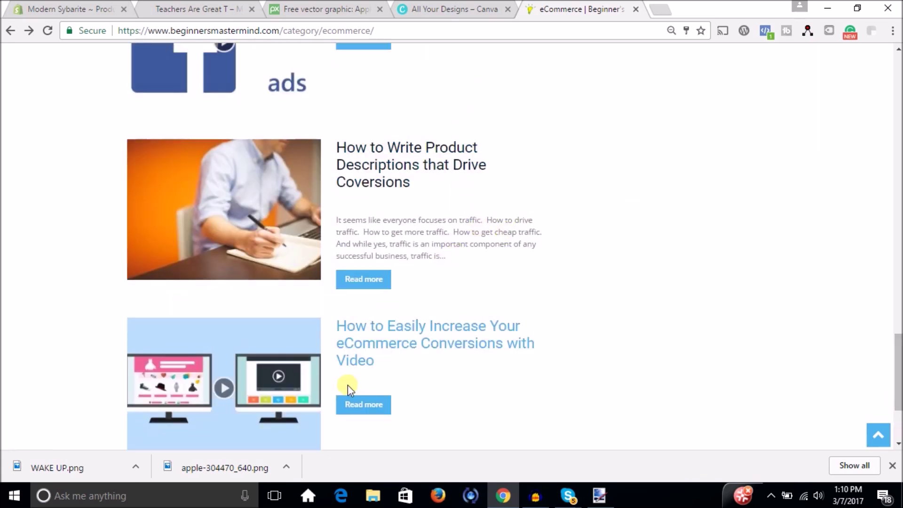
{"action": "left_click_drag", "start_coordinate": [898, 335], "coordinate": [897, 356]}
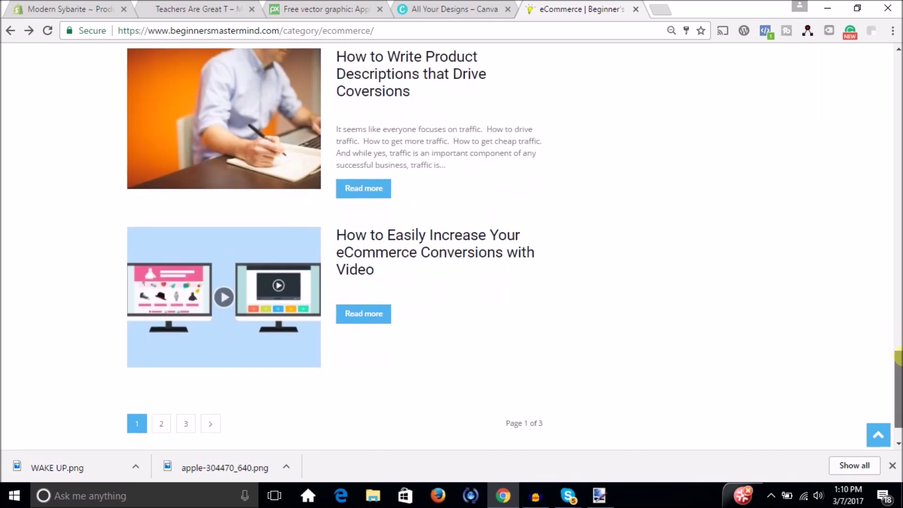
Open page 3 of the eCommerce category and look through its step-by-step Shopify Tutorial posts.
{"action": "left_click", "coordinate": [186, 423]}
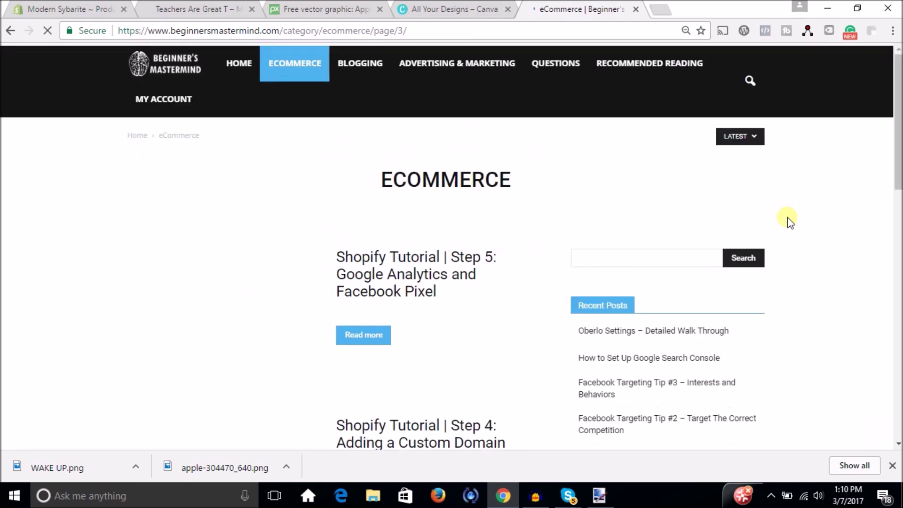
{"action": "left_click_drag", "start_coordinate": [899, 72], "coordinate": [899, 167]}
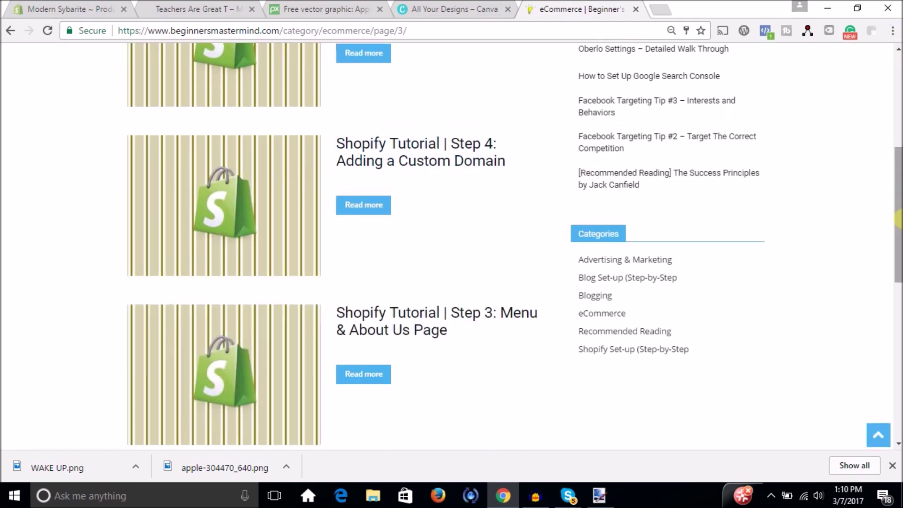
{"action": "scroll", "coordinate": [899, 183], "scroll_direction": "up", "scroll_amount": 3}
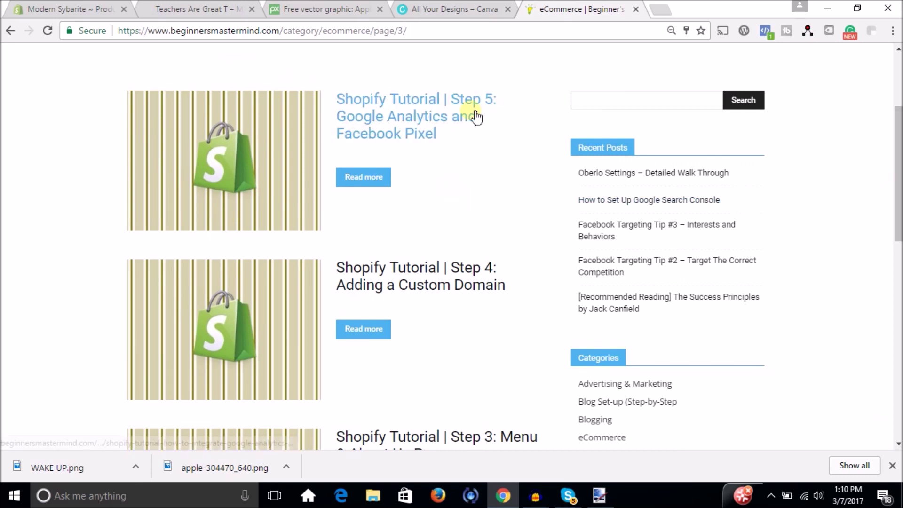
{"action": "left_click_drag", "start_coordinate": [899, 191], "coordinate": [898, 224]}
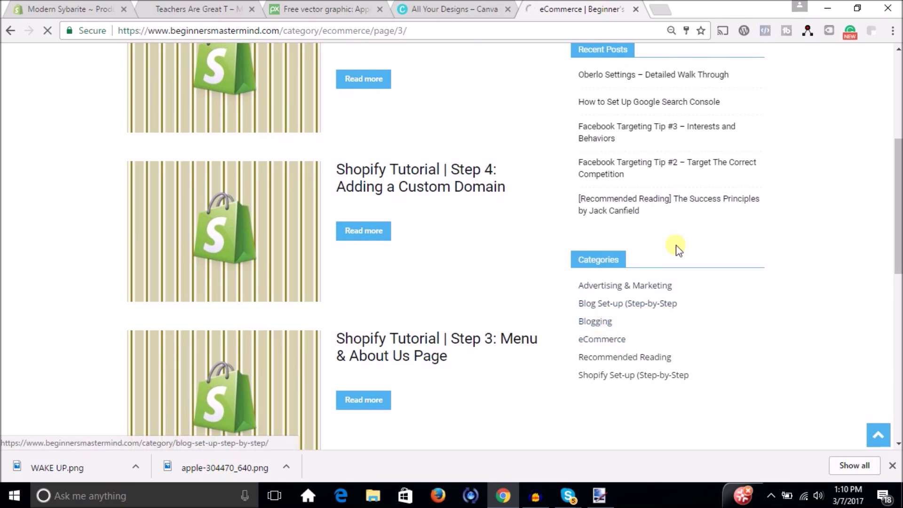
Open the Blogging category and look over its posts.
{"action": "left_click", "coordinate": [721, 219]}
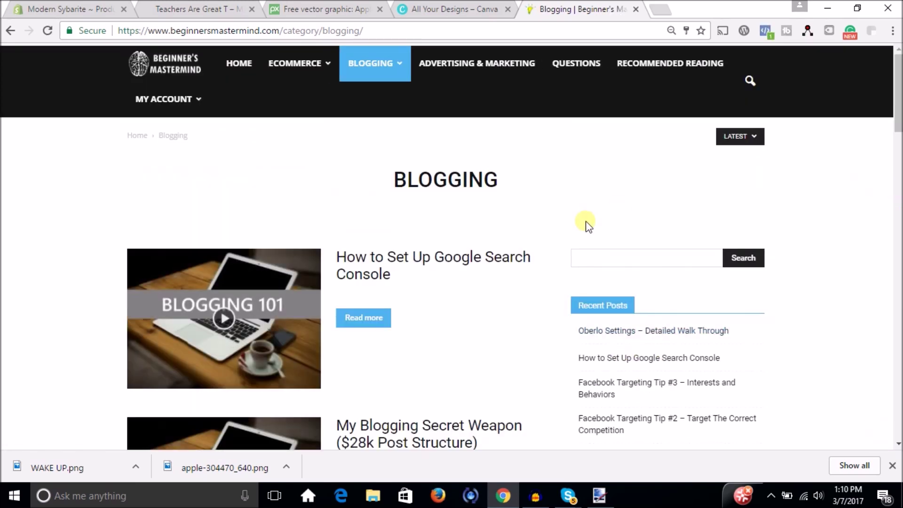
{"action": "mouse_move", "coordinate": [393, 58]}
{"action": "left_click", "coordinate": [395, 116]}
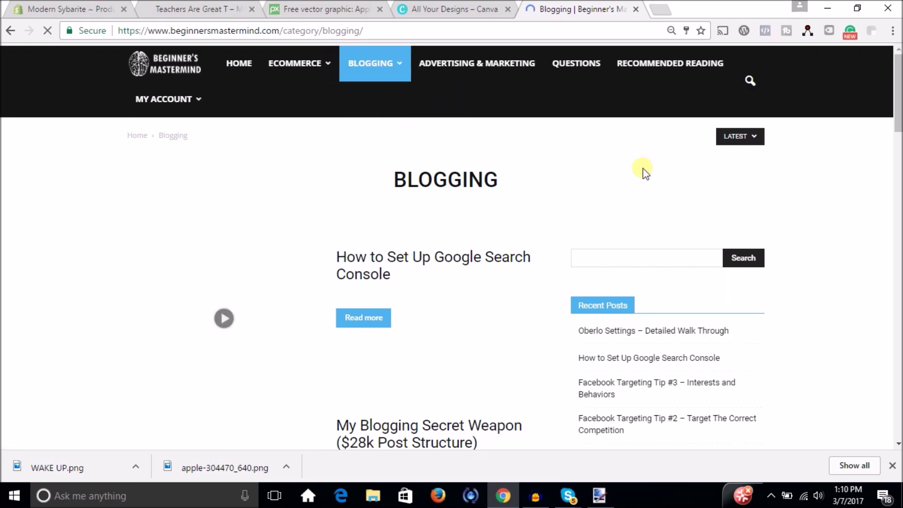
{"action": "left_click_drag", "start_coordinate": [898, 96], "coordinate": [624, 103]}
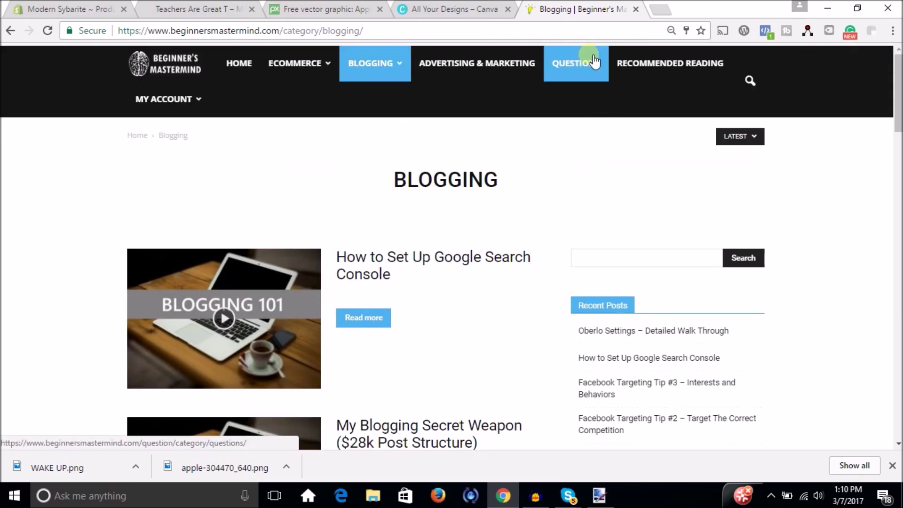
{"action": "left_click", "coordinate": [374, 63]}
View the Advertising & Marketing category's posts and return to the Teachers Are Great T storefront page.
{"action": "left_click", "coordinate": [445, 59]}
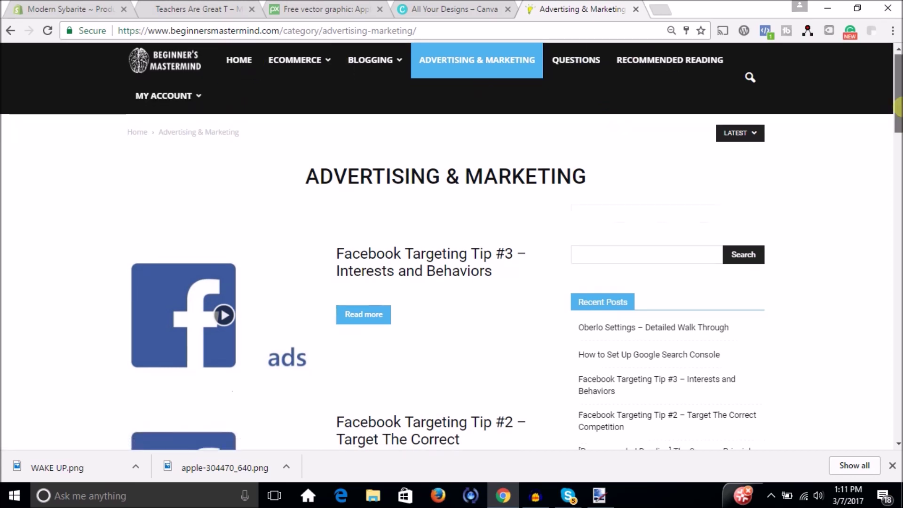
{"action": "scroll", "coordinate": [879, 99], "scroll_direction": "down", "scroll_amount": 2}
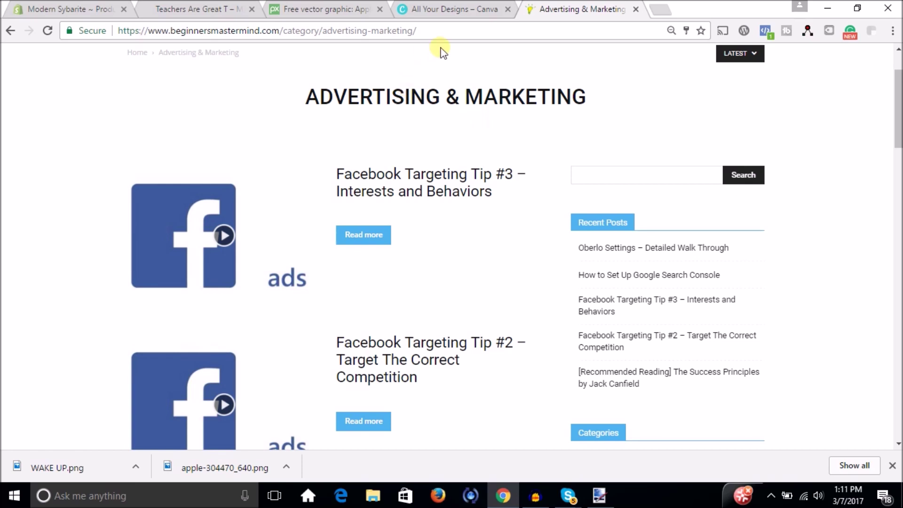
{"action": "left_click", "coordinate": [99, 13]}
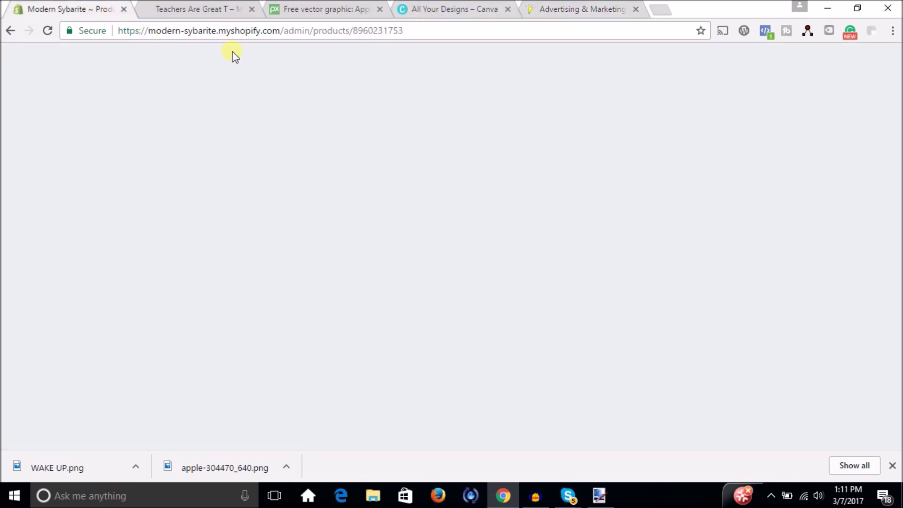
{"action": "left_click", "coordinate": [208, 11]}
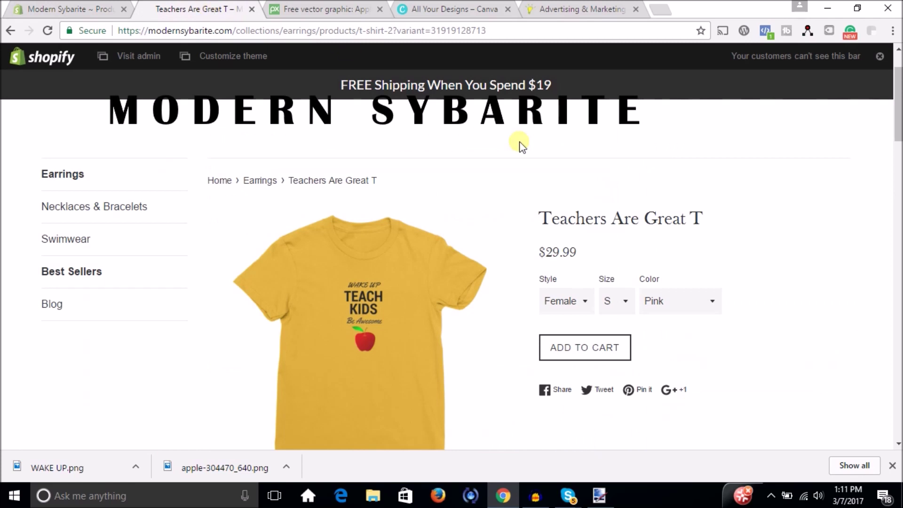